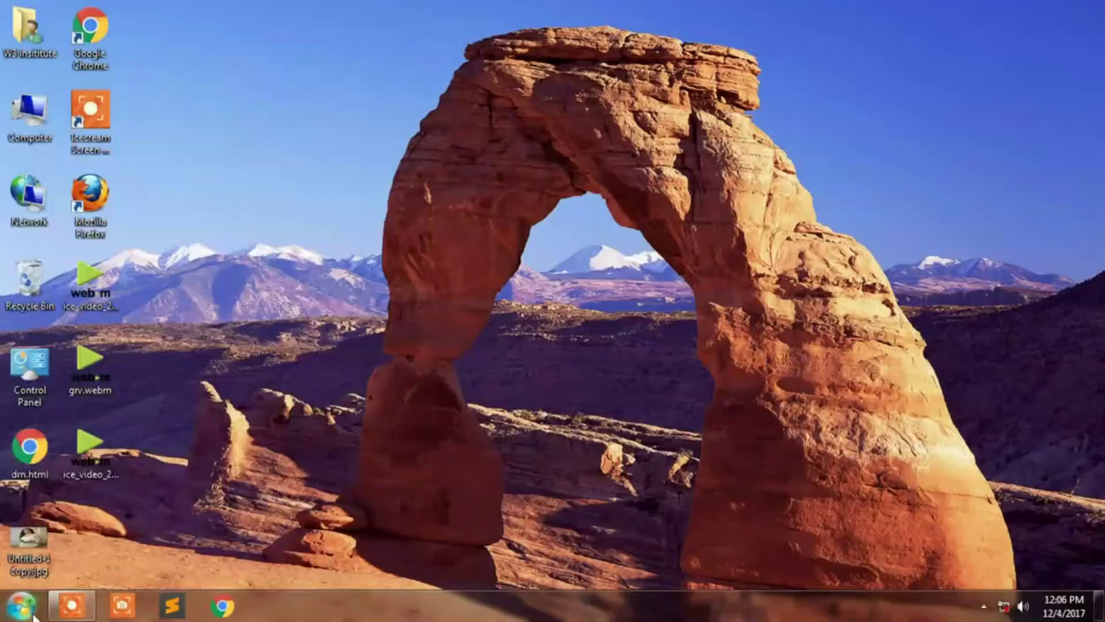
Open Microsoft Office Excel 2007 with a new blank workbook
click(20, 607)
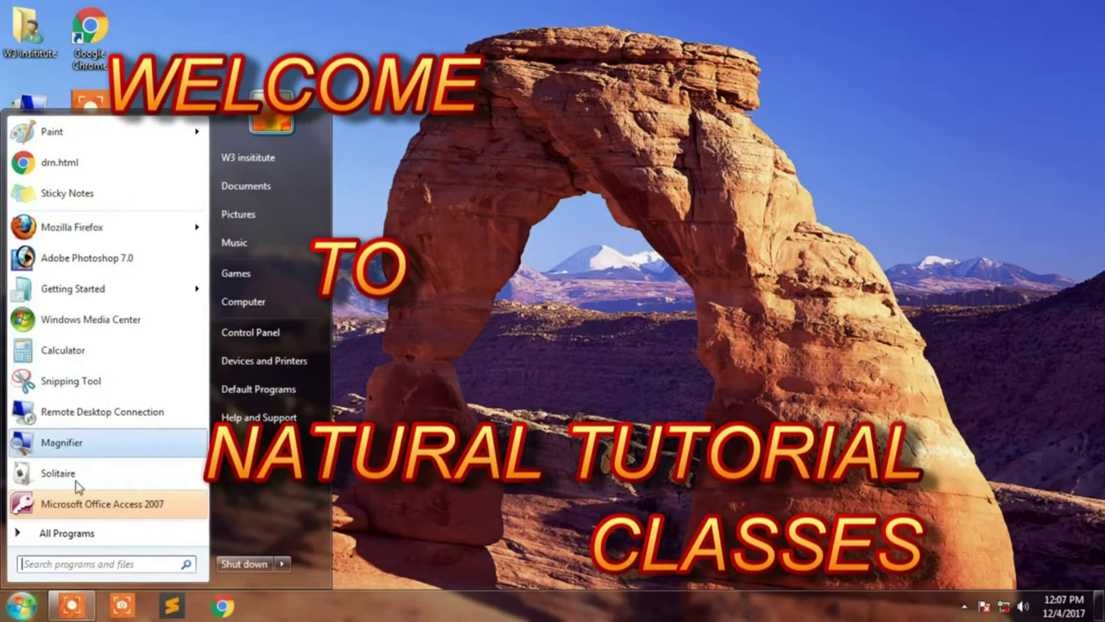
click(89, 534)
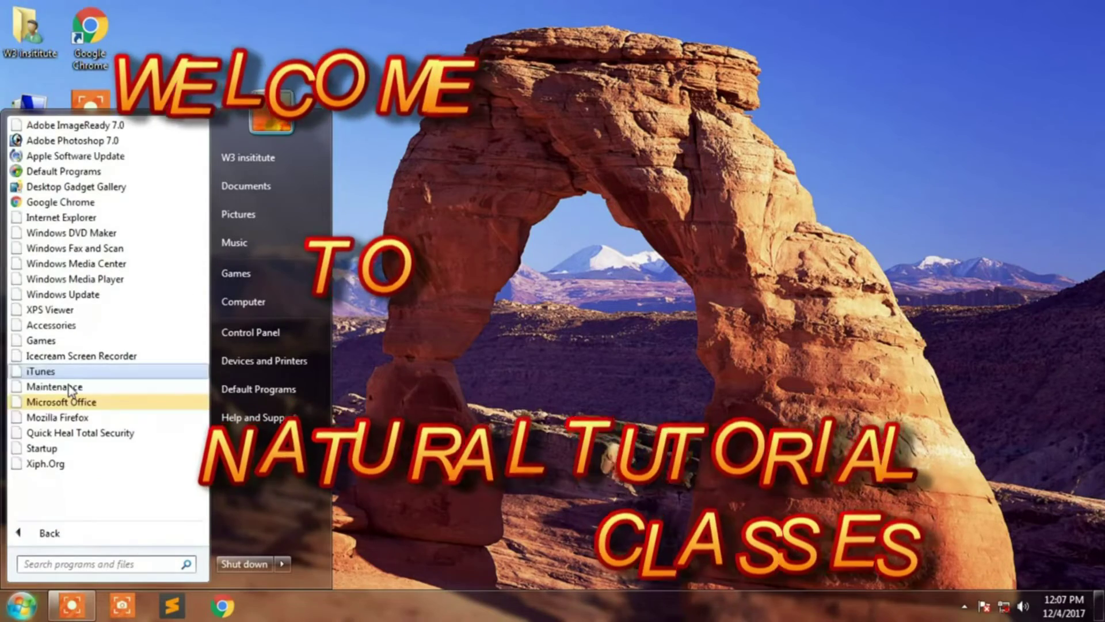
click(86, 403)
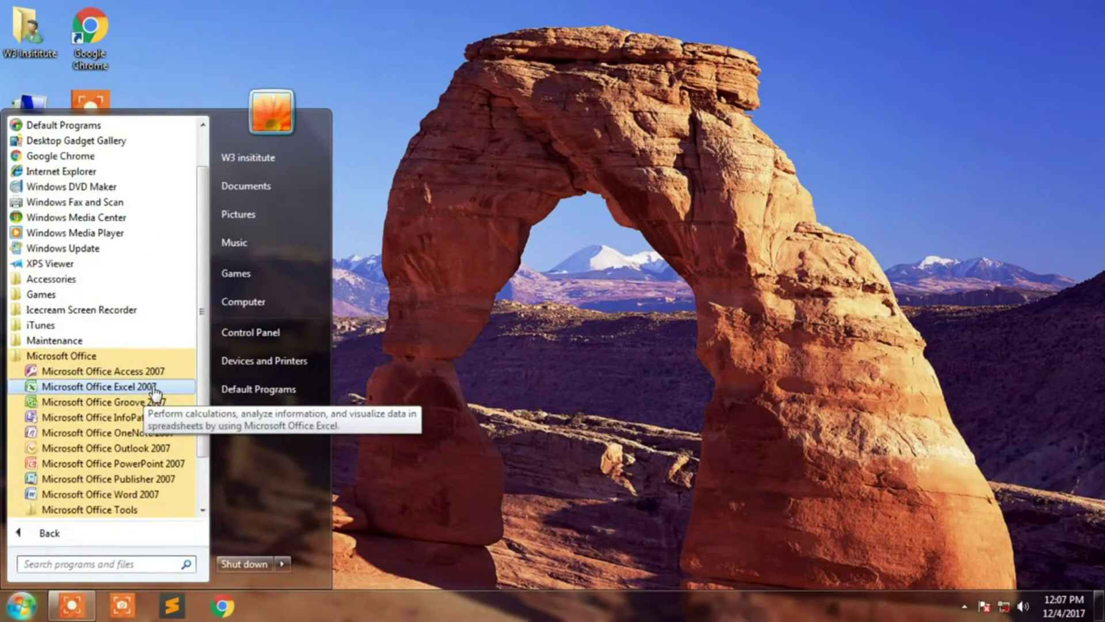
click(154, 391)
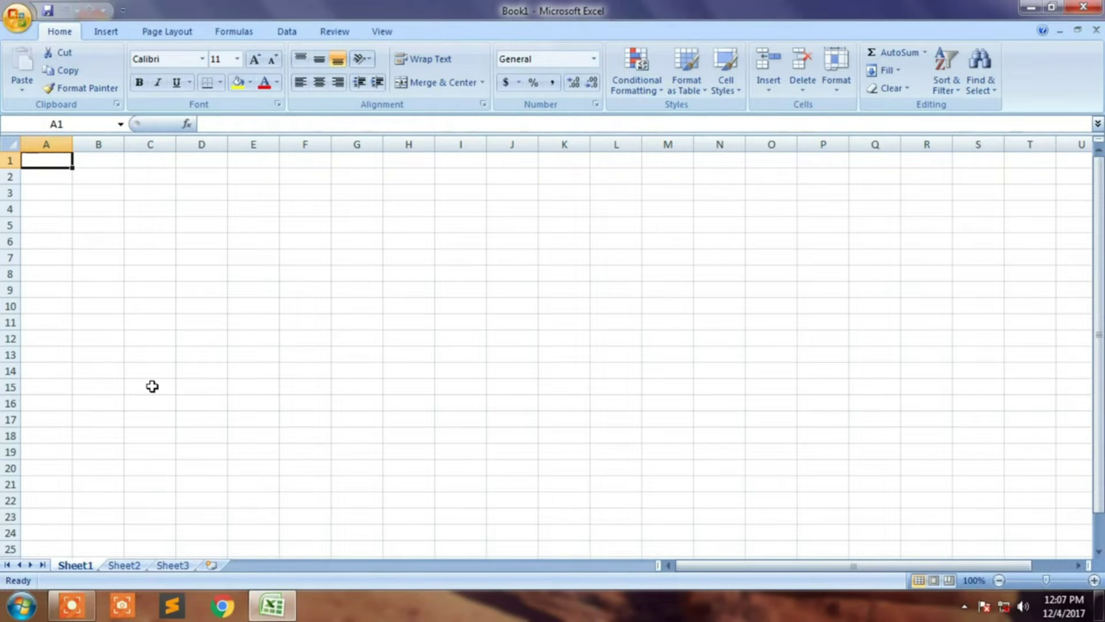
Enter the column headings Name, Class and Roll no. in cells A1 to C1
key(Down)
key(Up)
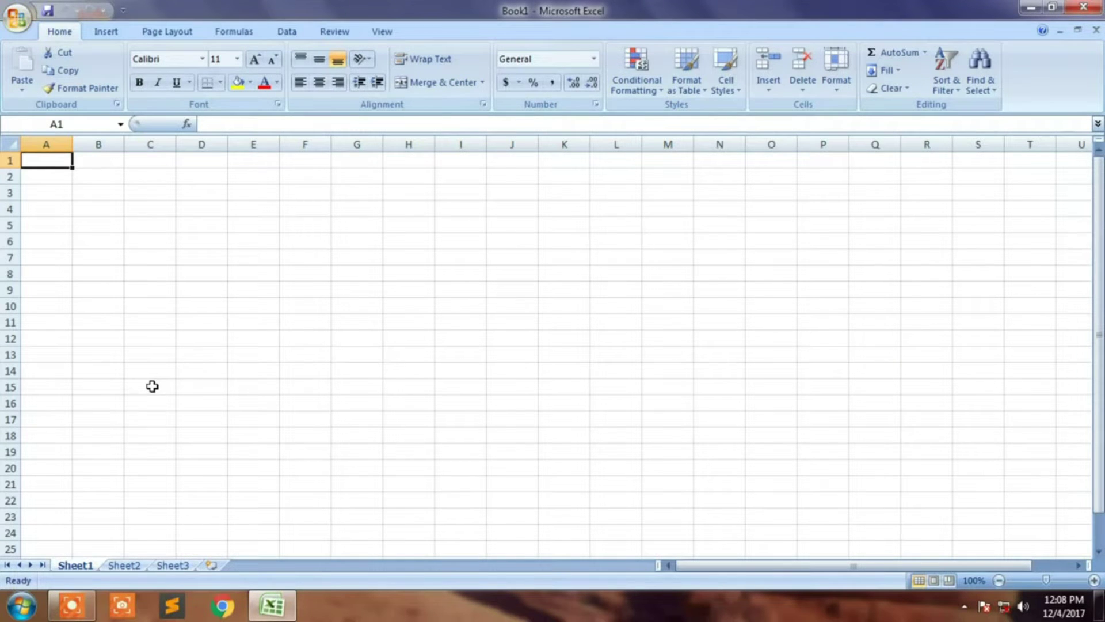
text(Name)
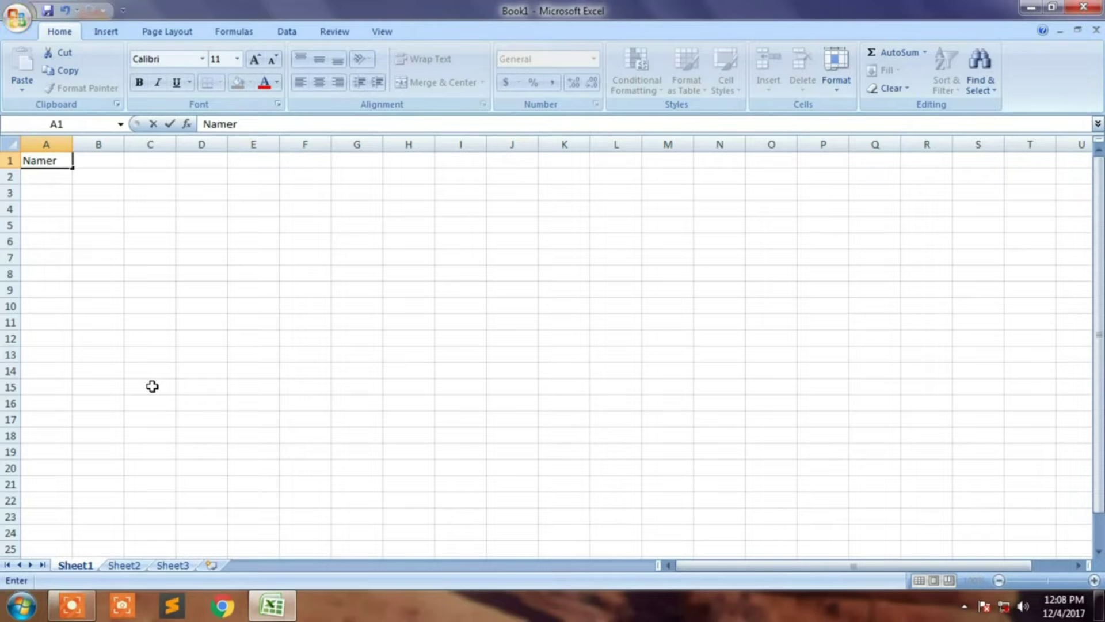
key(Tab)
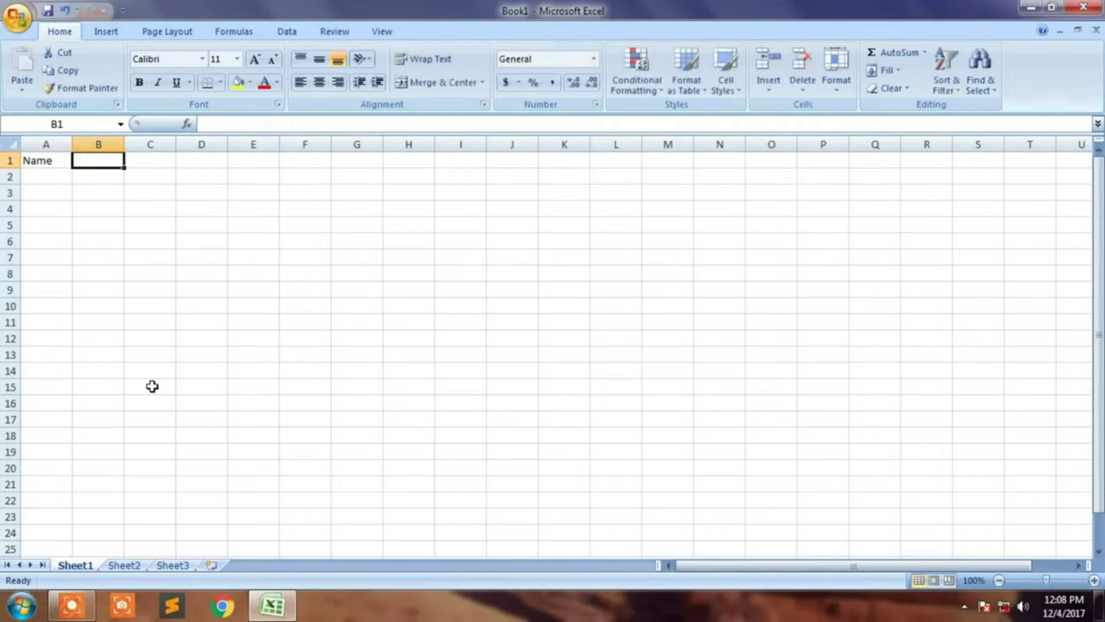
text(Cla)
key(BackSpace)
key(BackSpace)
text(lass)
key(Tab)
text(Ro)
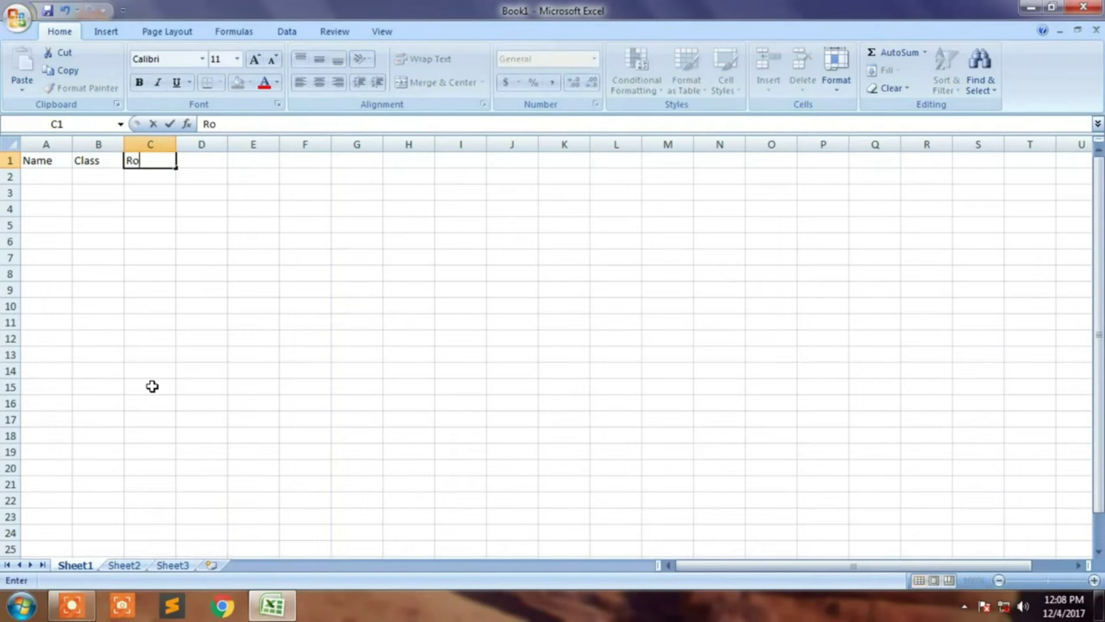
text(ll no.)
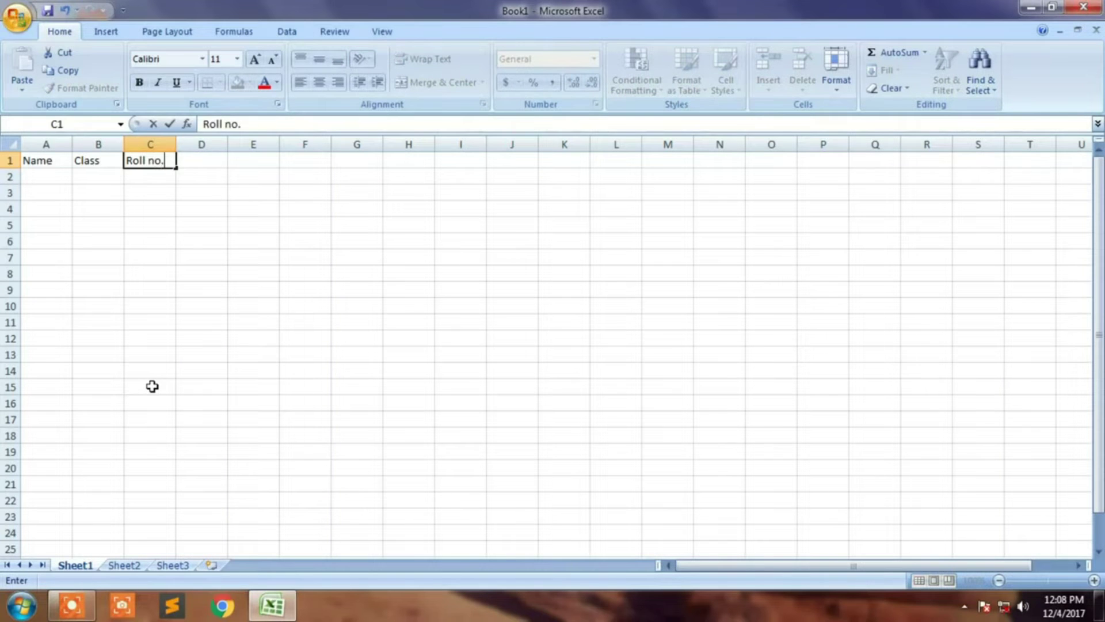
key(Tab)
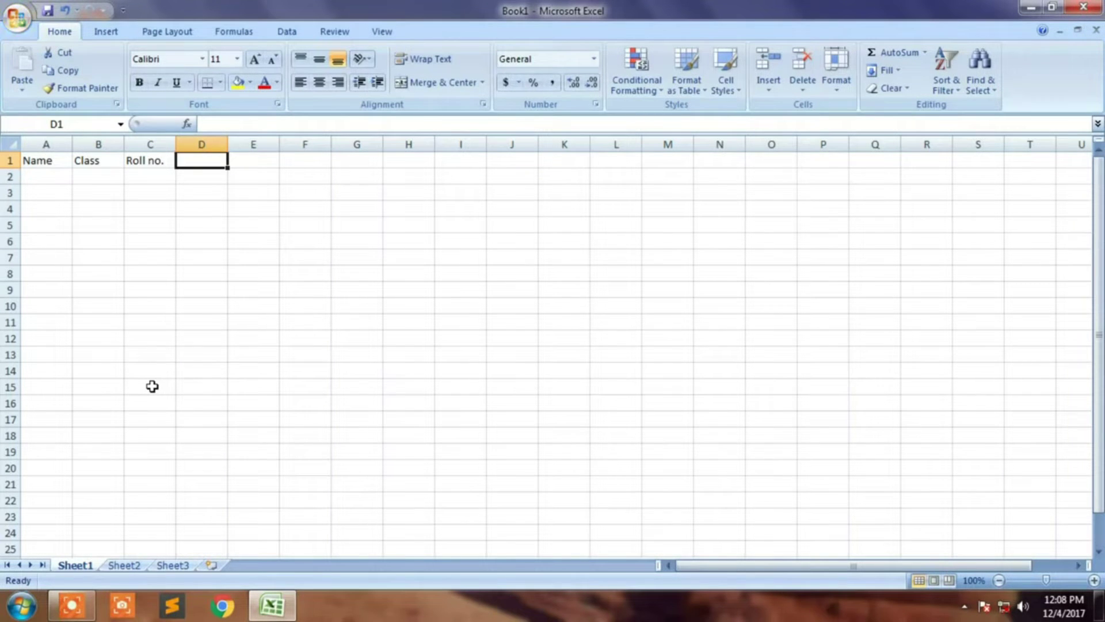
Add the subject headings Math, sci, hindi and eng in cells D1 to G1
text(Math)
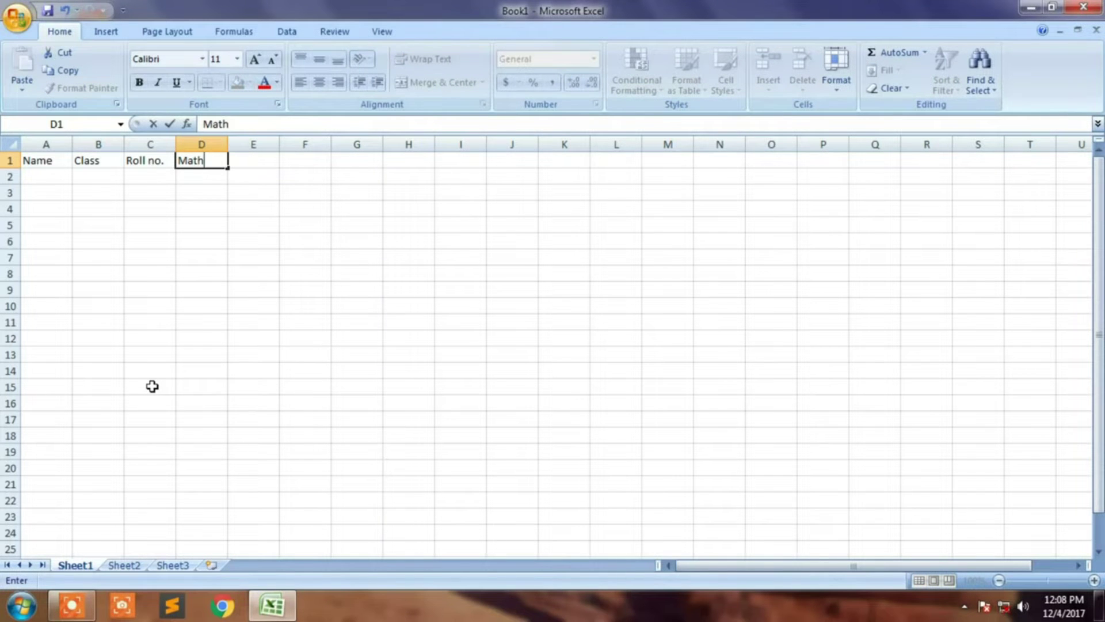
key(Tab)
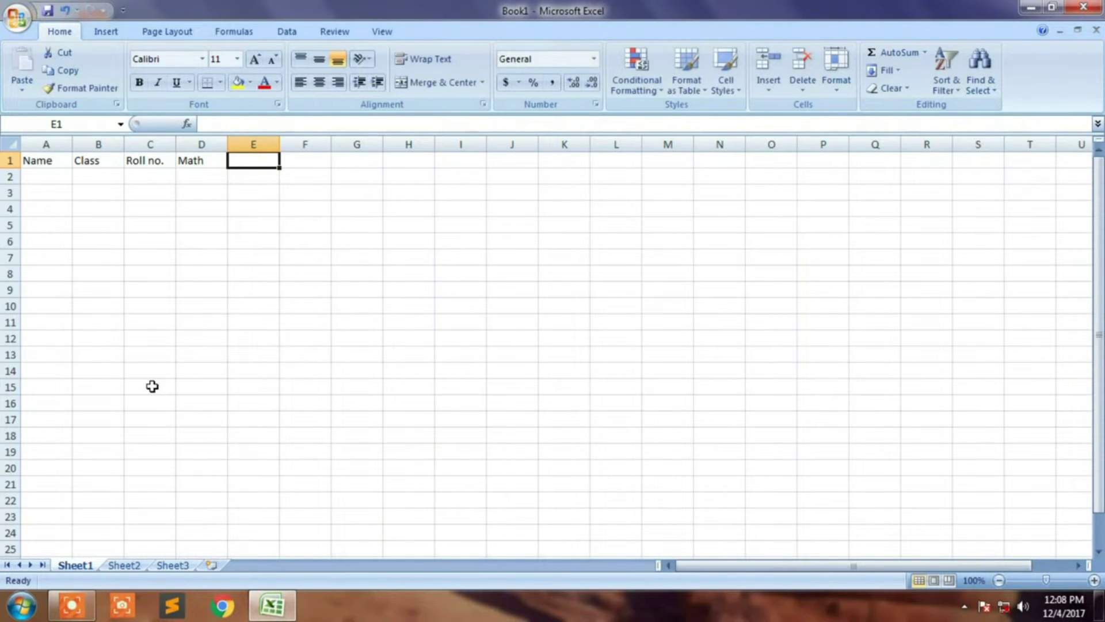
text(sci)
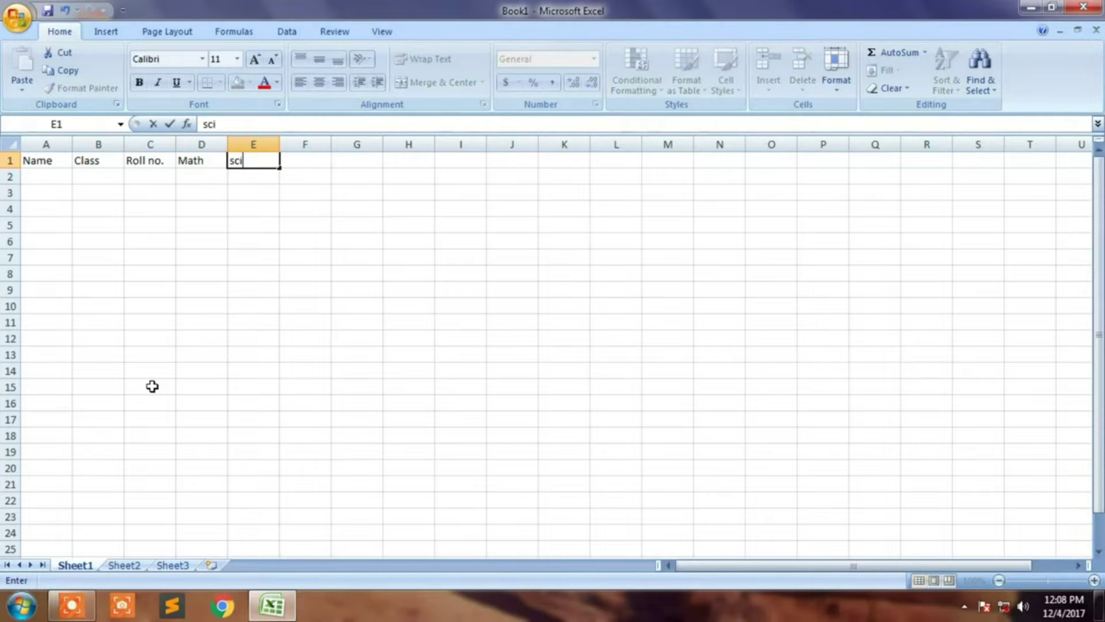
key(Tab)
text(hindi)
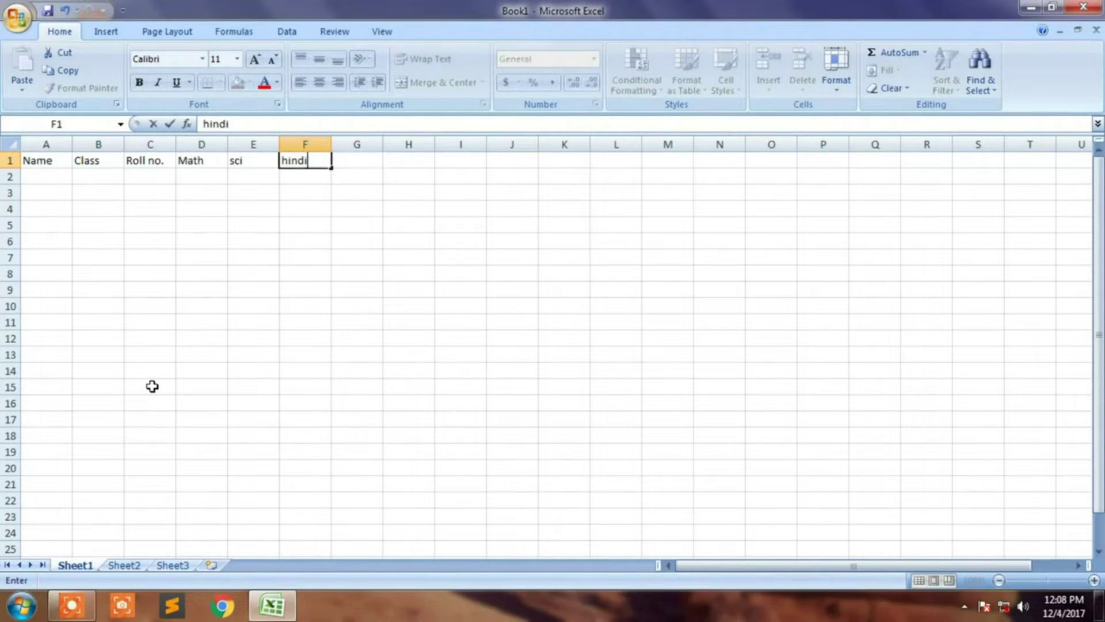
key(Tab)
text(eng)
key(Tab)
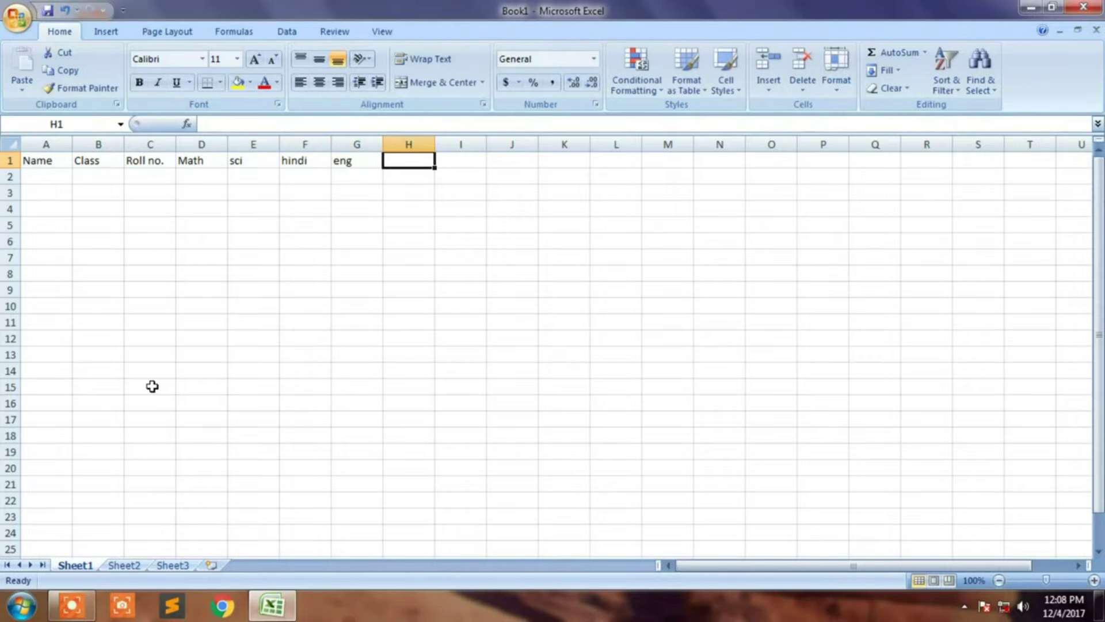
Complete the heading row with phy, sst, total and per in cells H1 to K1
text(phy)
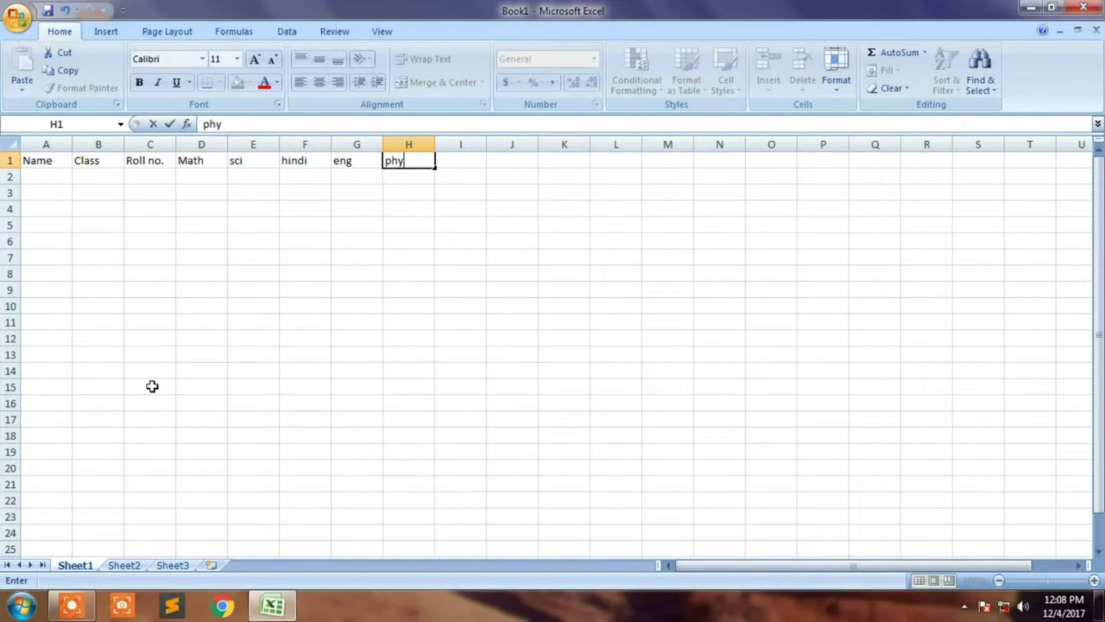
key(Tab)
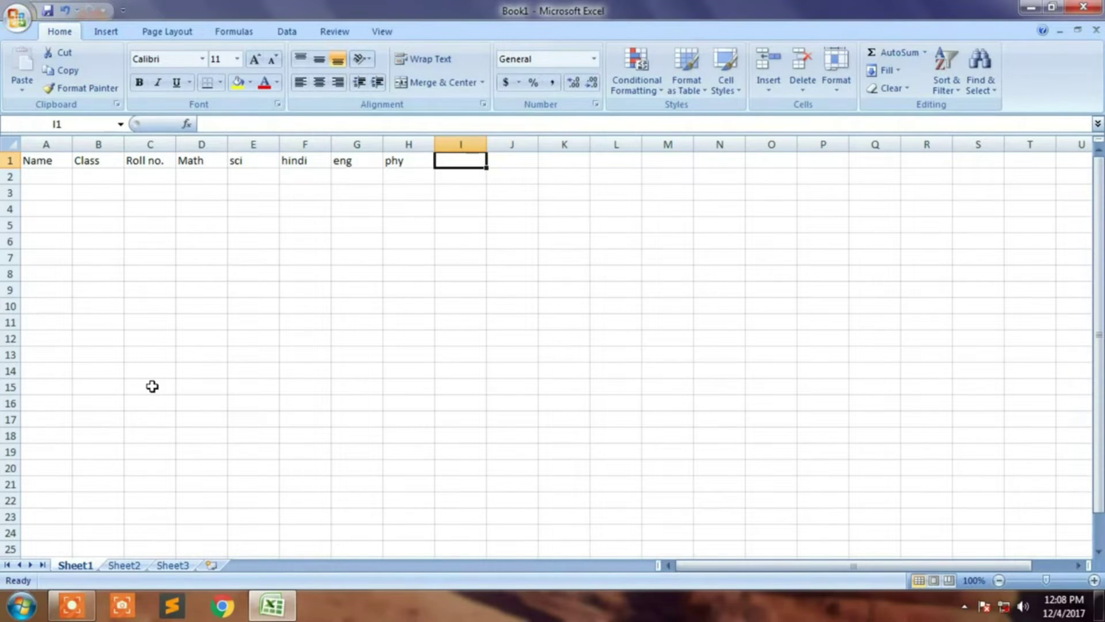
text(ss)
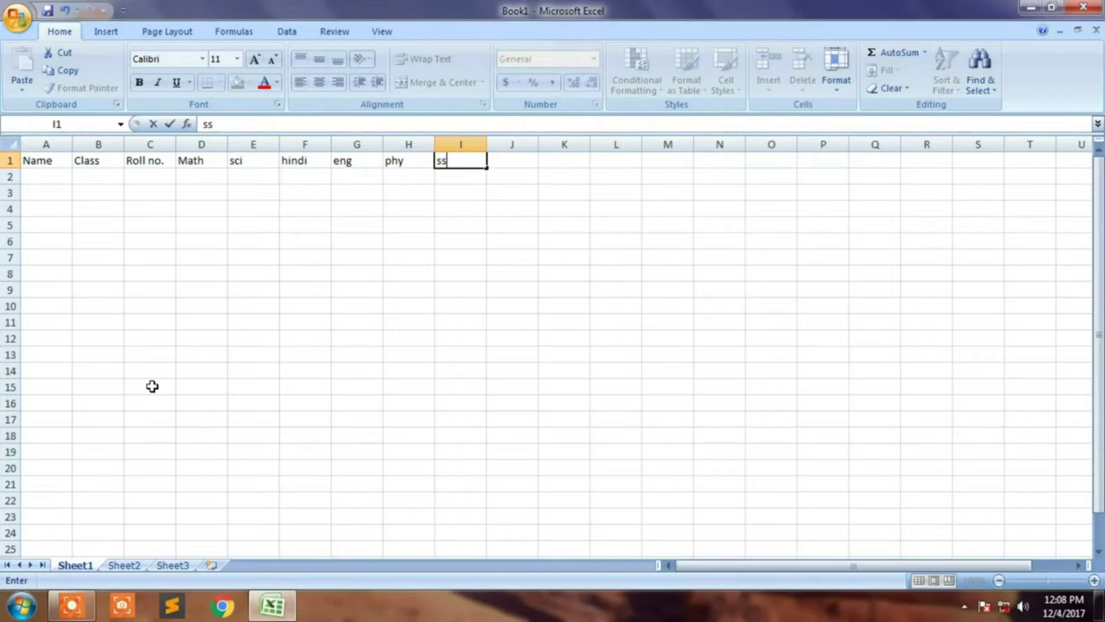
text(t)
key(Tab)
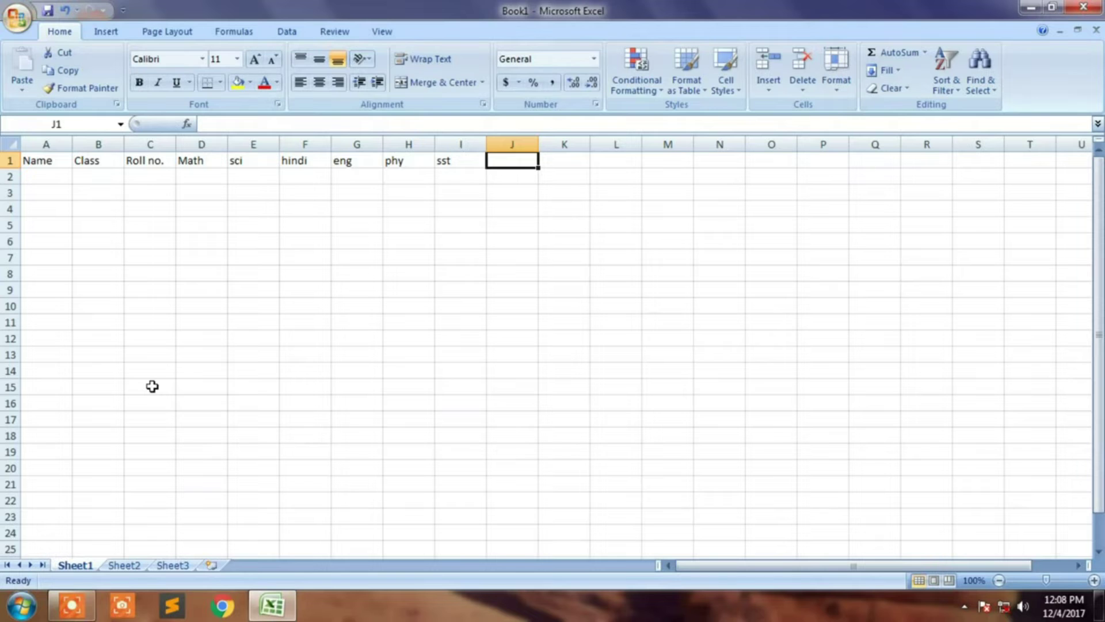
text(total)
key(Tab)
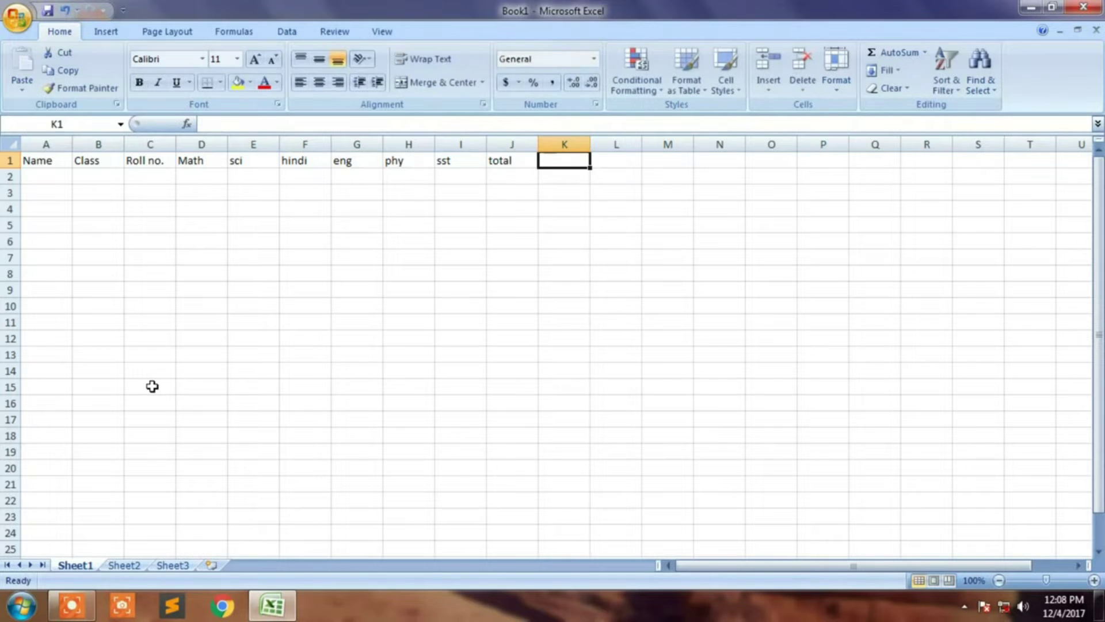
text(per)
key(Return)
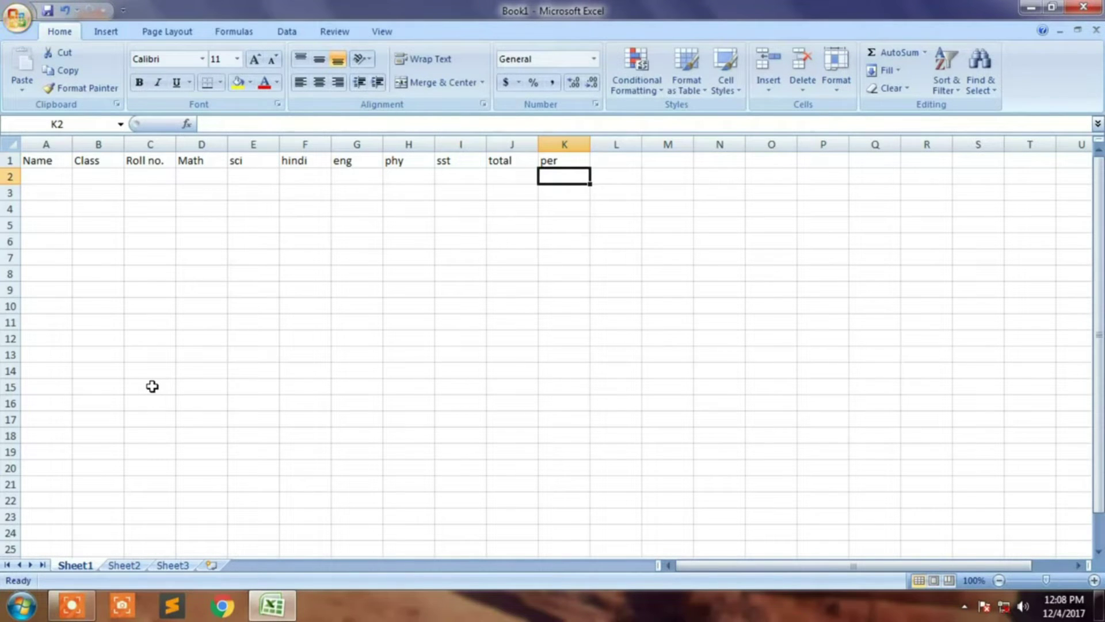
key(Left)
key(Left)
key(Left)
key(Left)
key(Left)
key(Left)
key(Left)
key(Left)
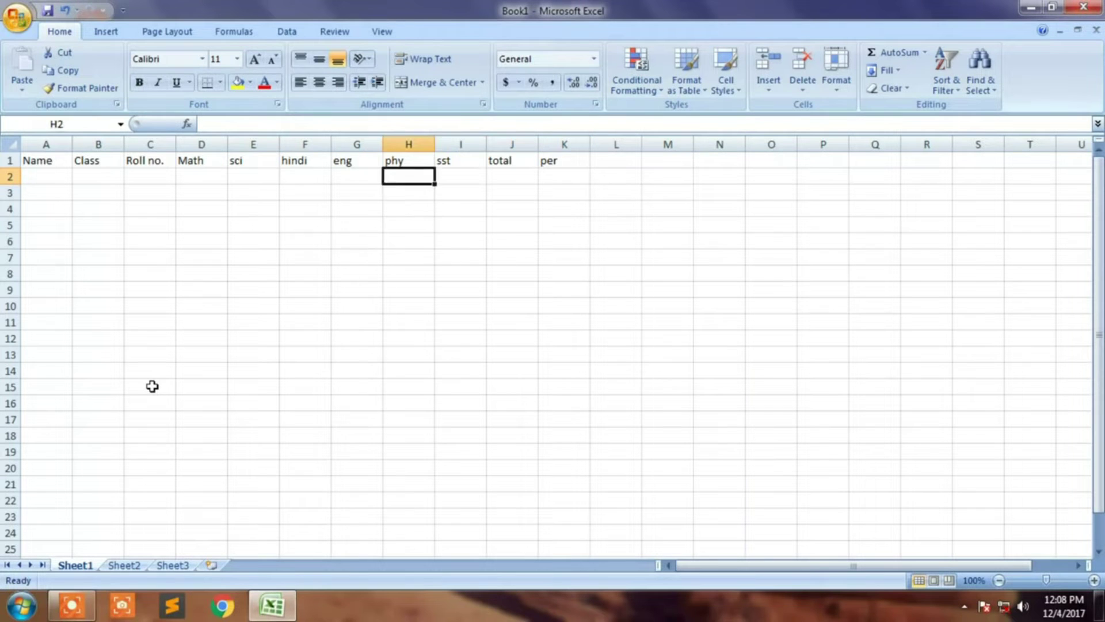
key(Left)
key(Left)
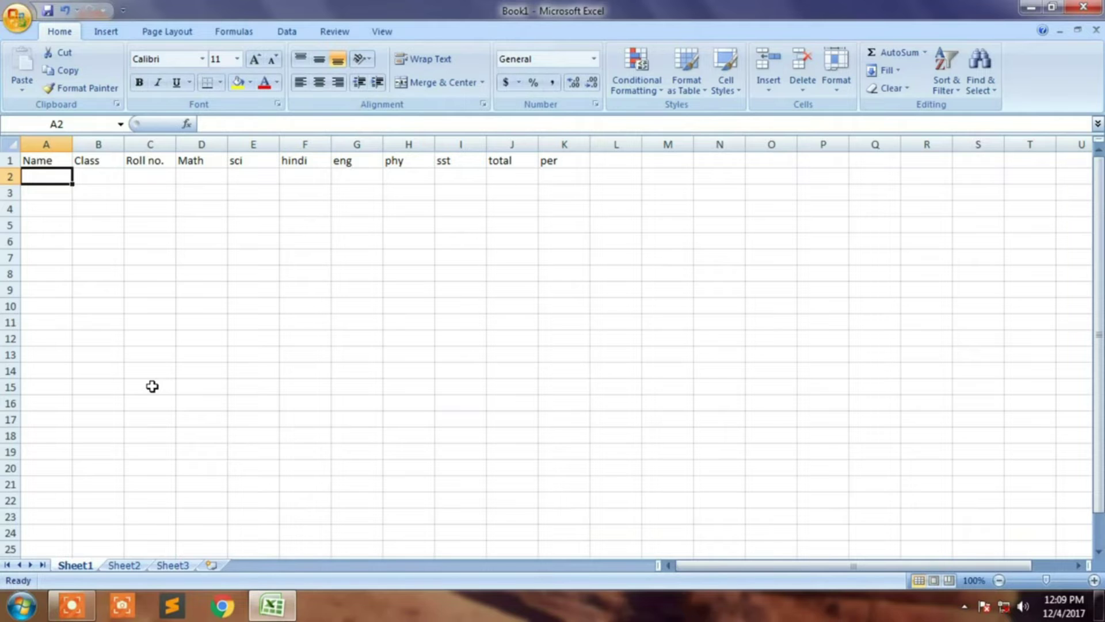
drag(52, 176, 58, 341)
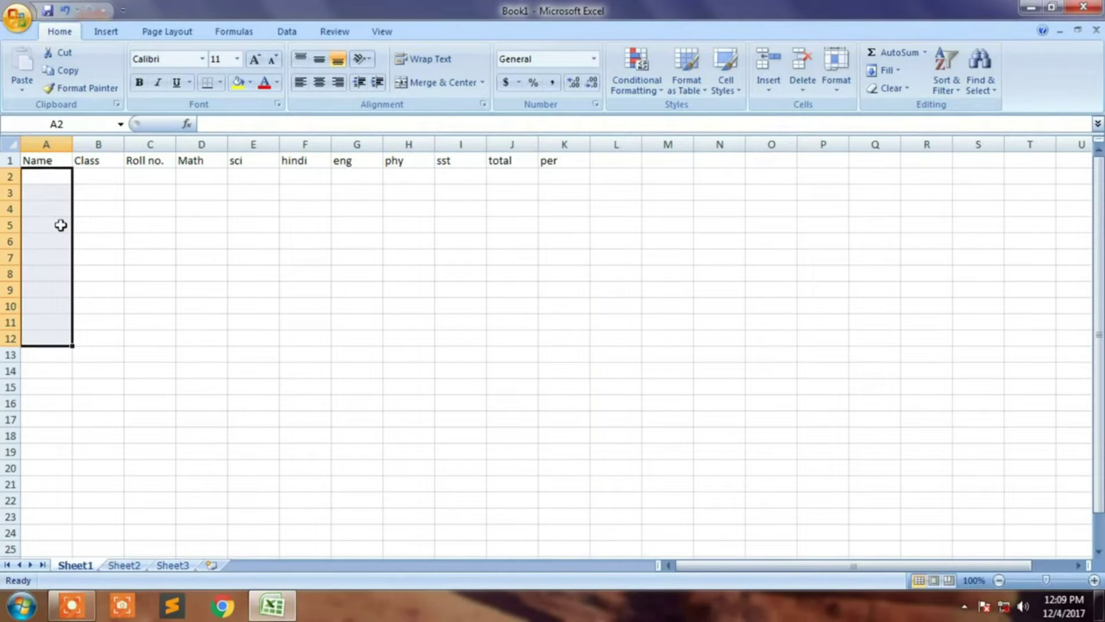
drag(42, 161, 571, 161)
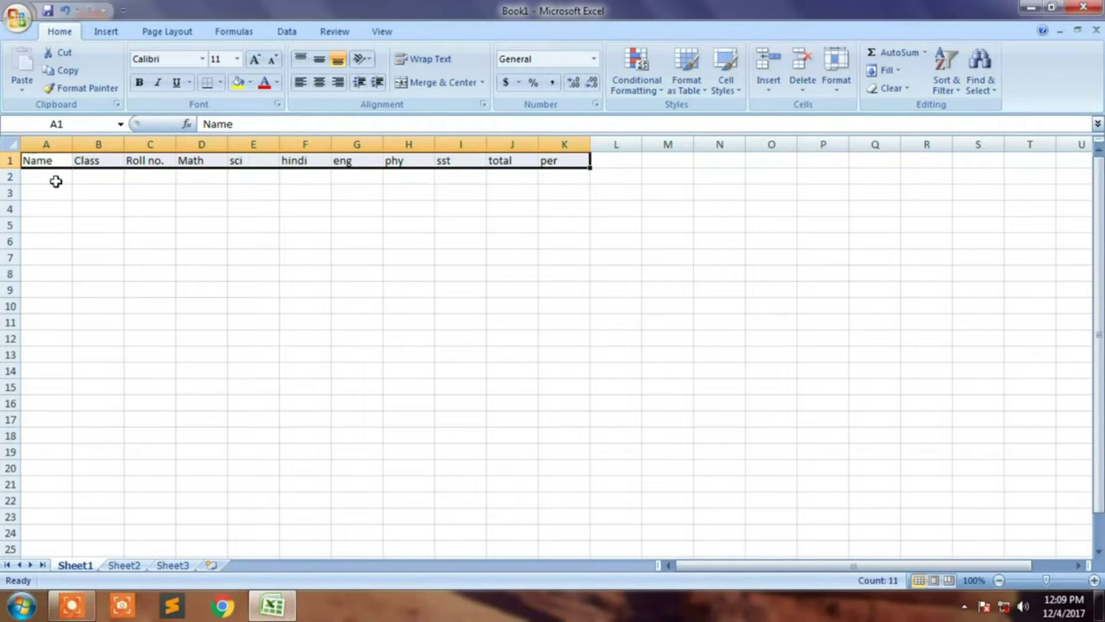
Enter the first three students' names in cells A2 to A4 of the Name column
click(57, 176)
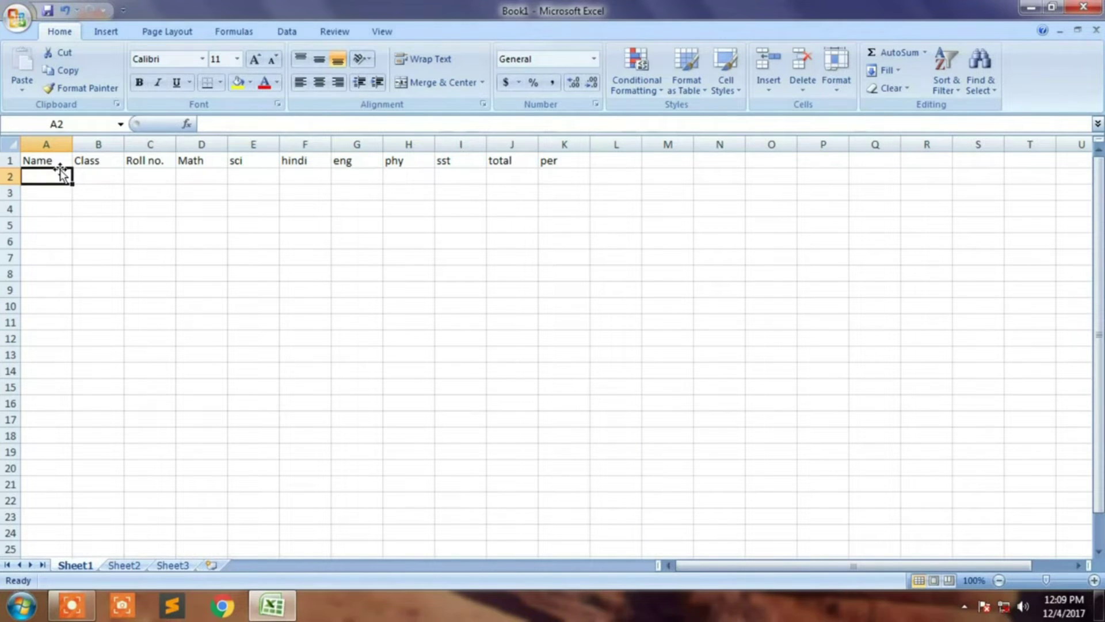
text(ram)
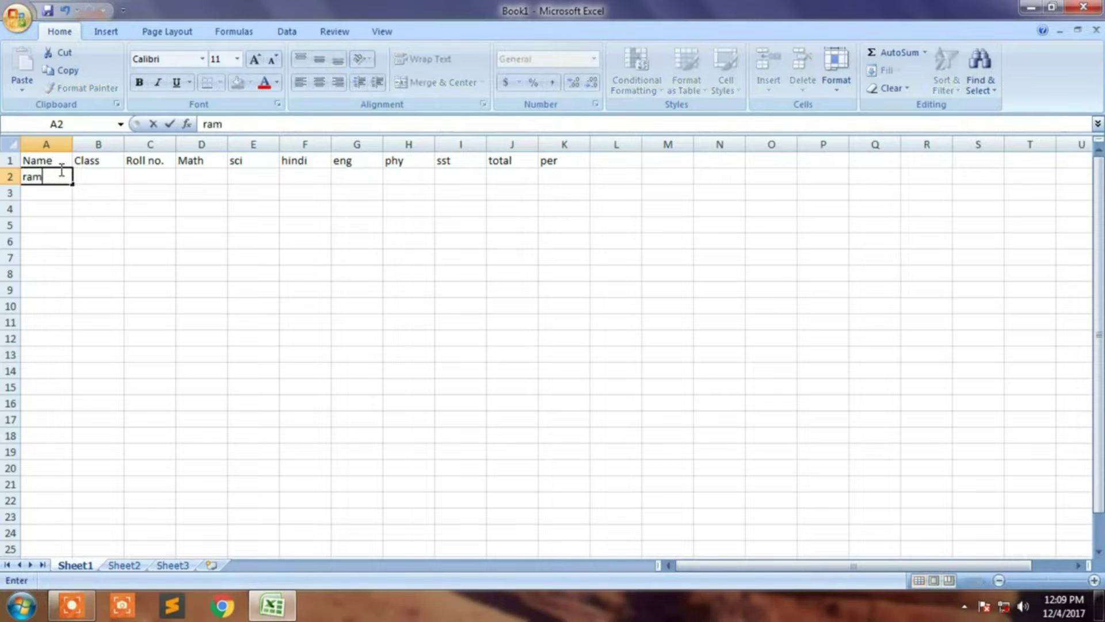
key(Return)
text(sham)
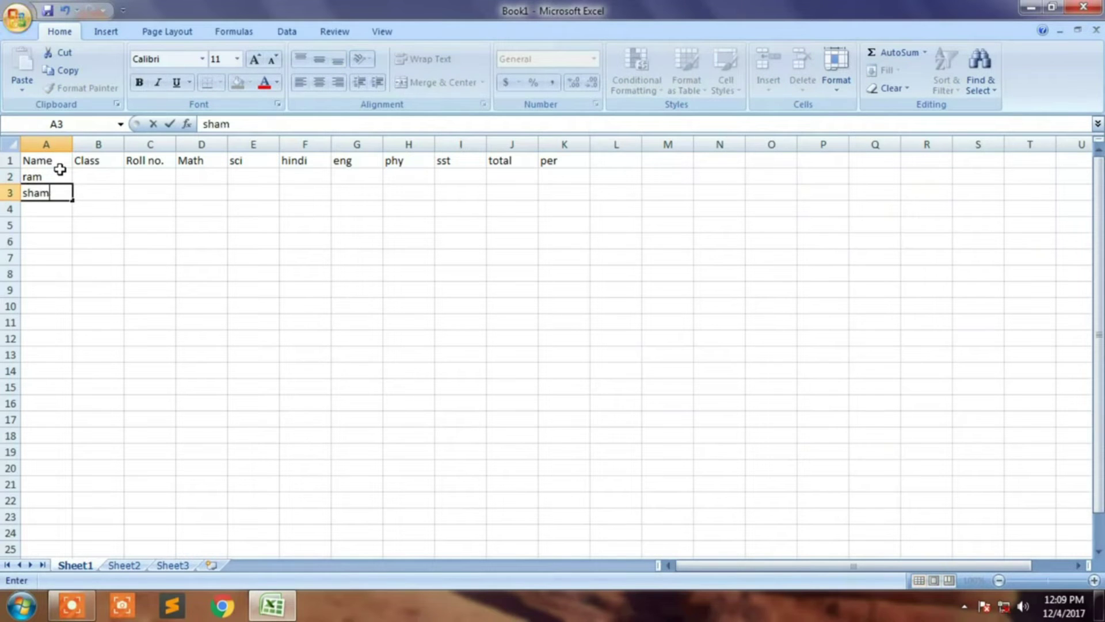
key(Return)
text(moh)
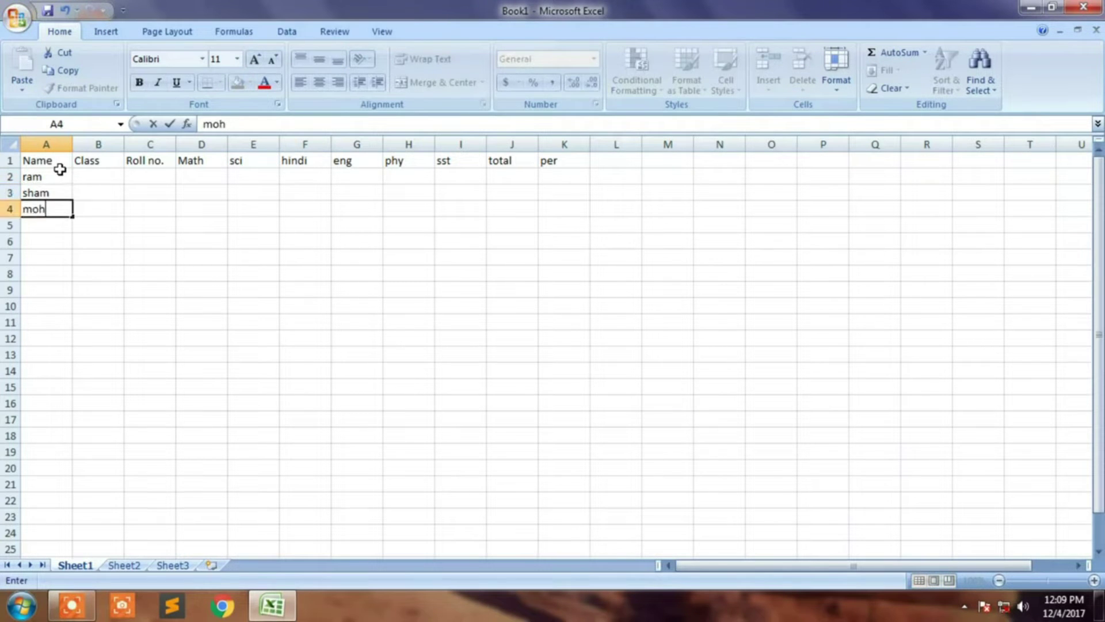
text(na)
key(BackSpace)
key(BackSpace)
text(an)
key(Return)
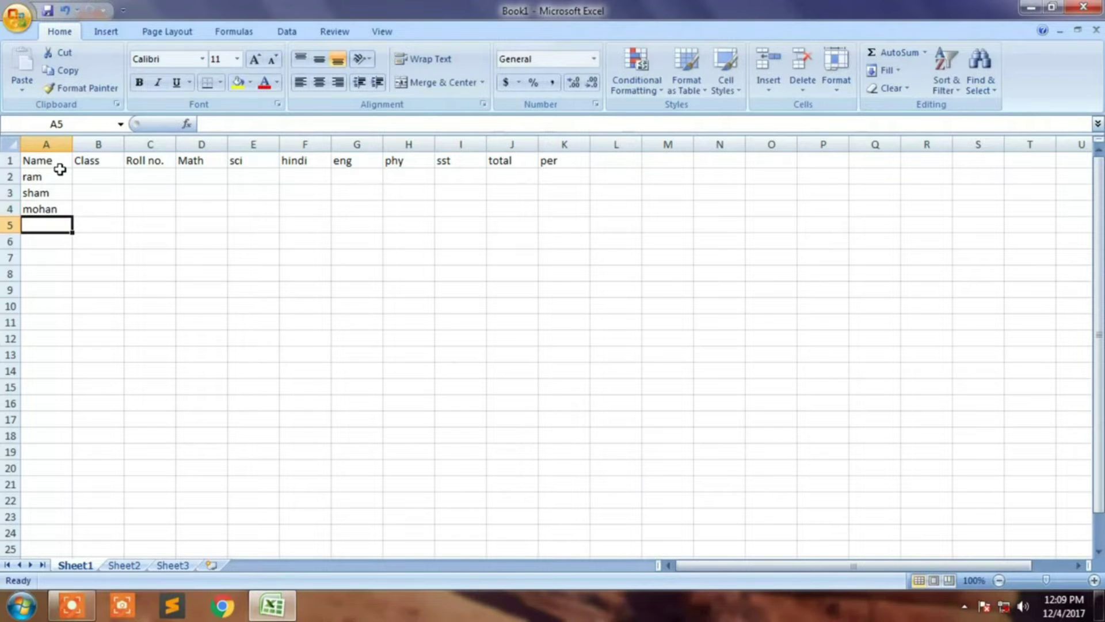
Enter four more students' names in cells A5 to A8 of the Name column
text(rohan)
key(Return)
text(sohan)
key(Return)
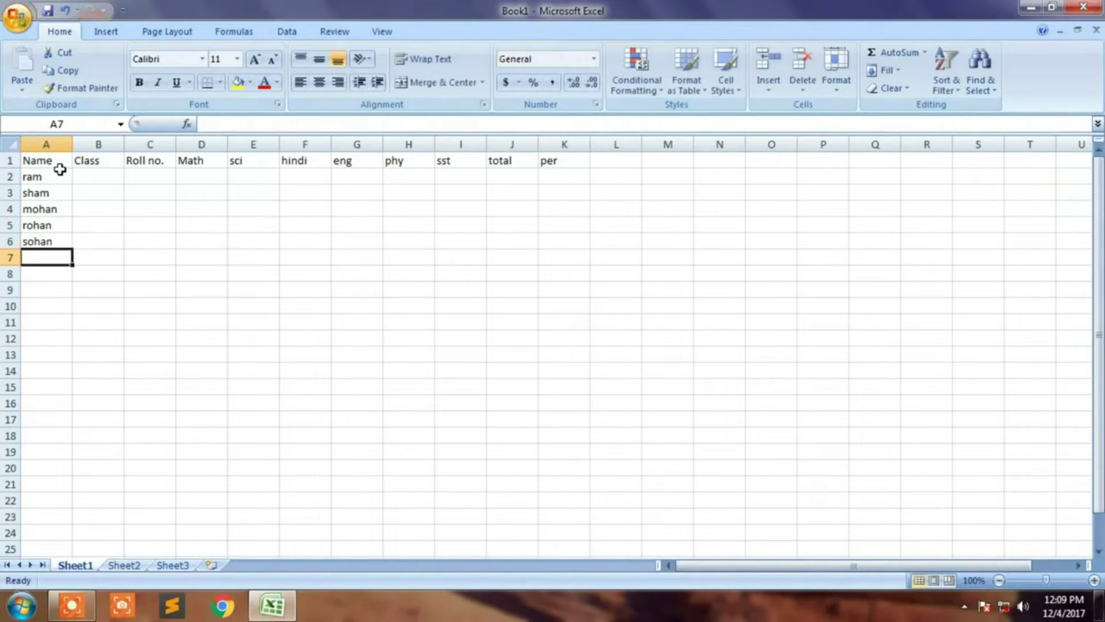
text(seeta)
key(Return)
text(geeta)
key(Return)
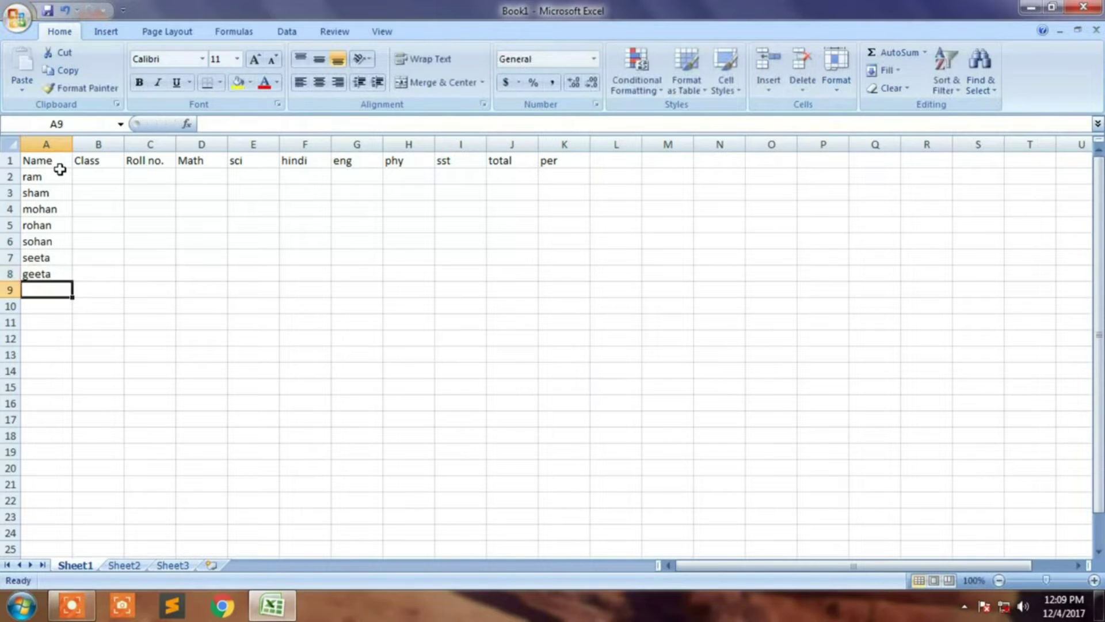
Enter 12th as the class for the first three students in cells B2 to B4
key(Right)
key(Up)
key(Up)
key(Up)
key(Up)
key(Up)
key(Up)
key(Up)
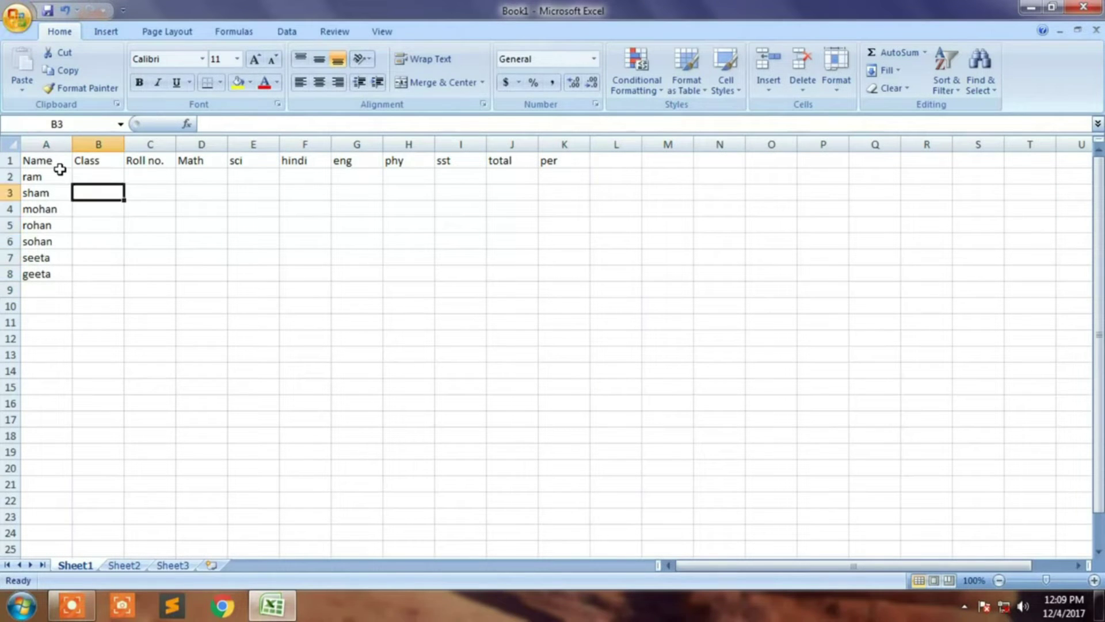
text(12th)
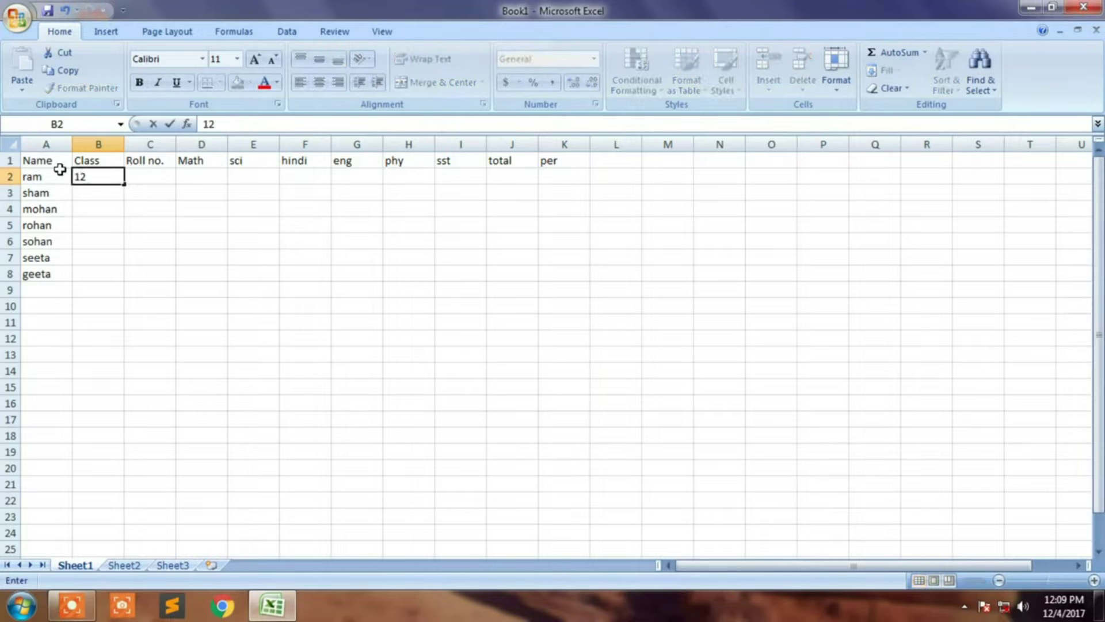
key(Return)
text(12th)
key(Return)
text(12th)
key(Return)
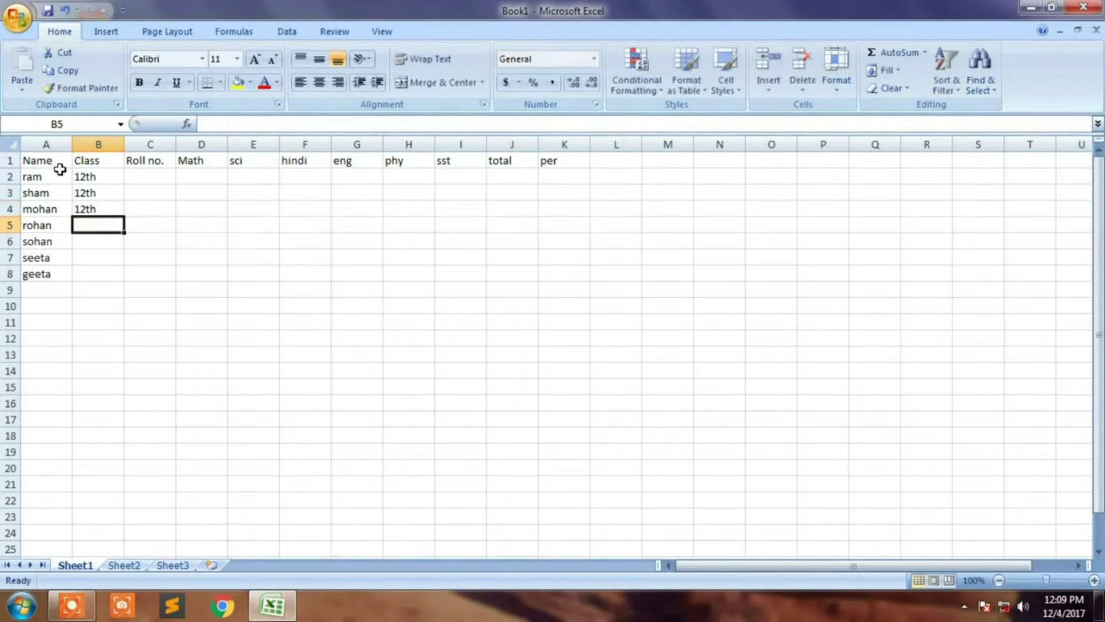
Complete the Class column by entering 12th for the remaining four students in cells B5 to B8
text(`)
key(BackSpace)
text(1)
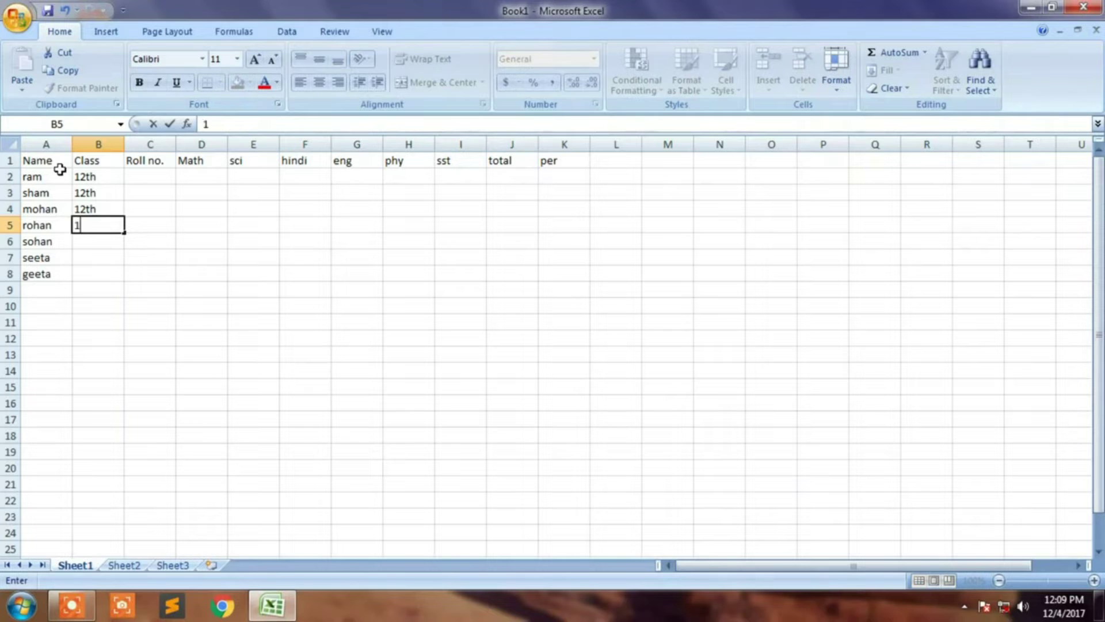
text(2th)
key(Return)
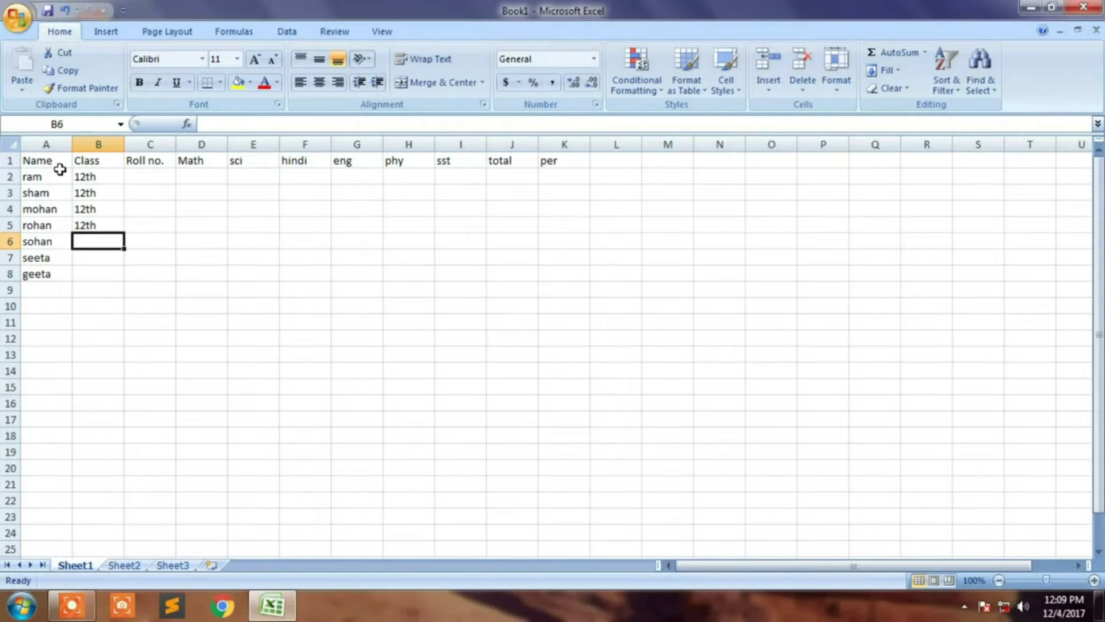
text(12th)
key(Return)
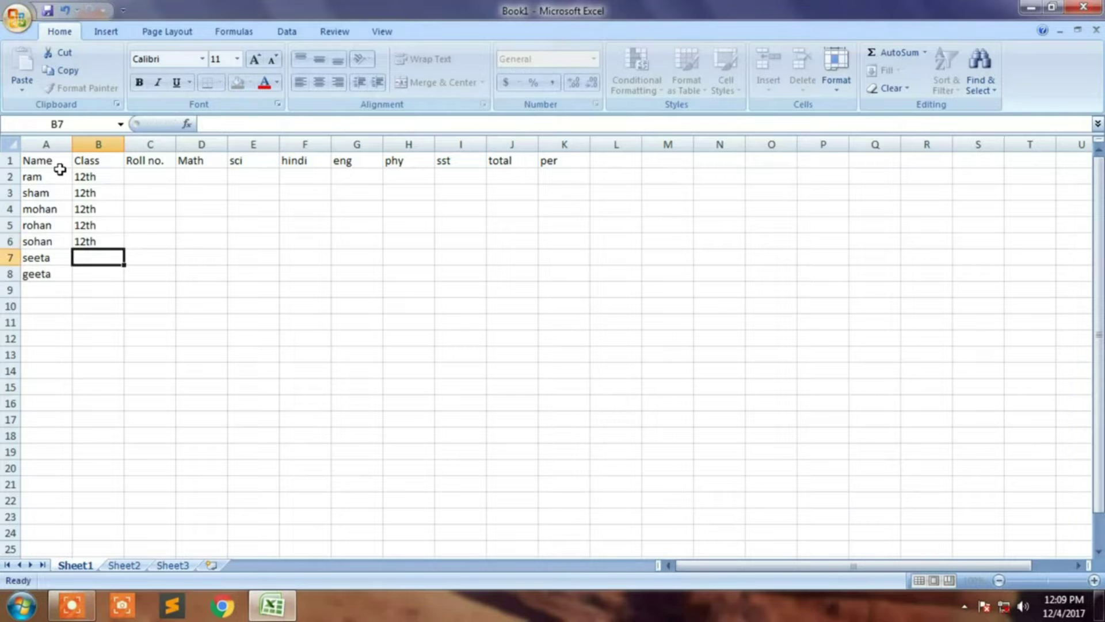
text(12th)
key(Return)
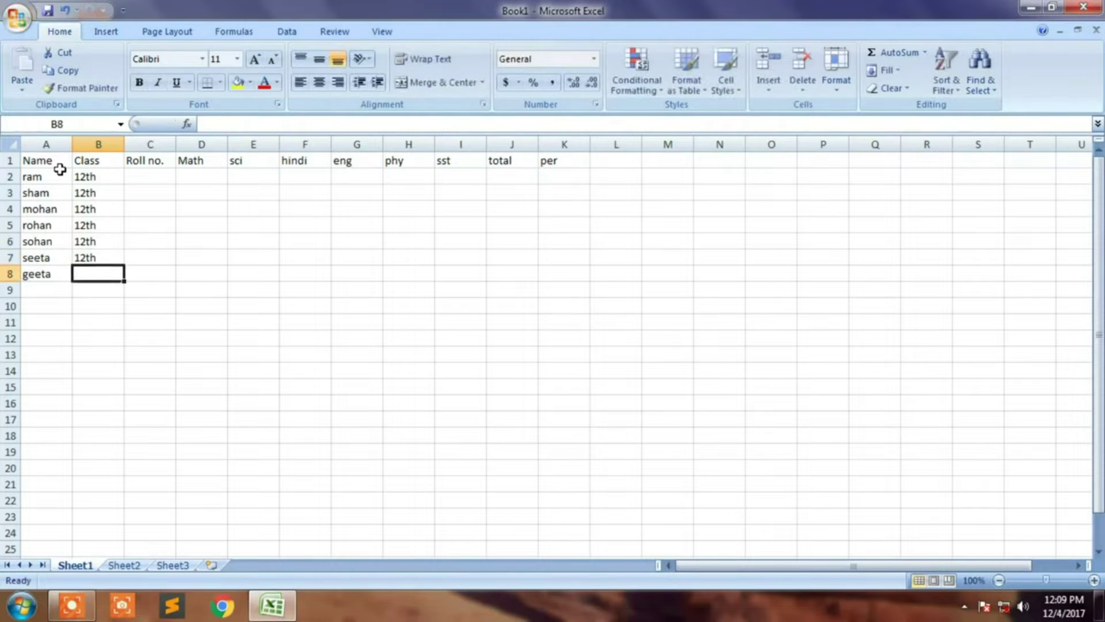
text(12th)
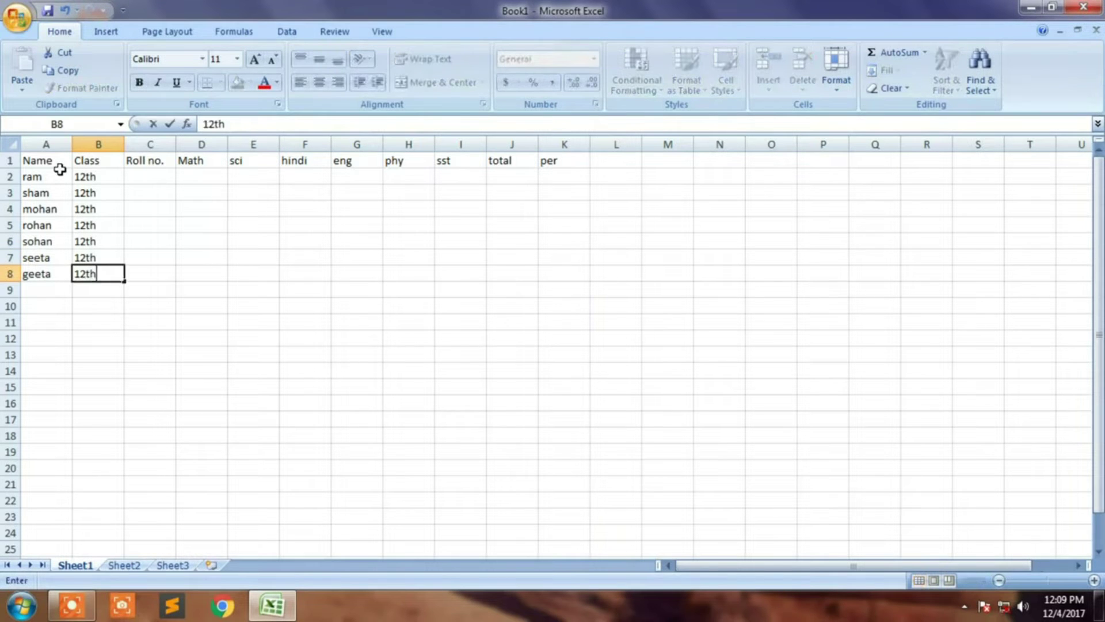
key(Return)
Enter the roll numbers 1, 2, 3 and 4 in cells C2 to C5 of the Roll no. column
key(Up)
key(Up)
key(Down)
key(Right)
key(Up)
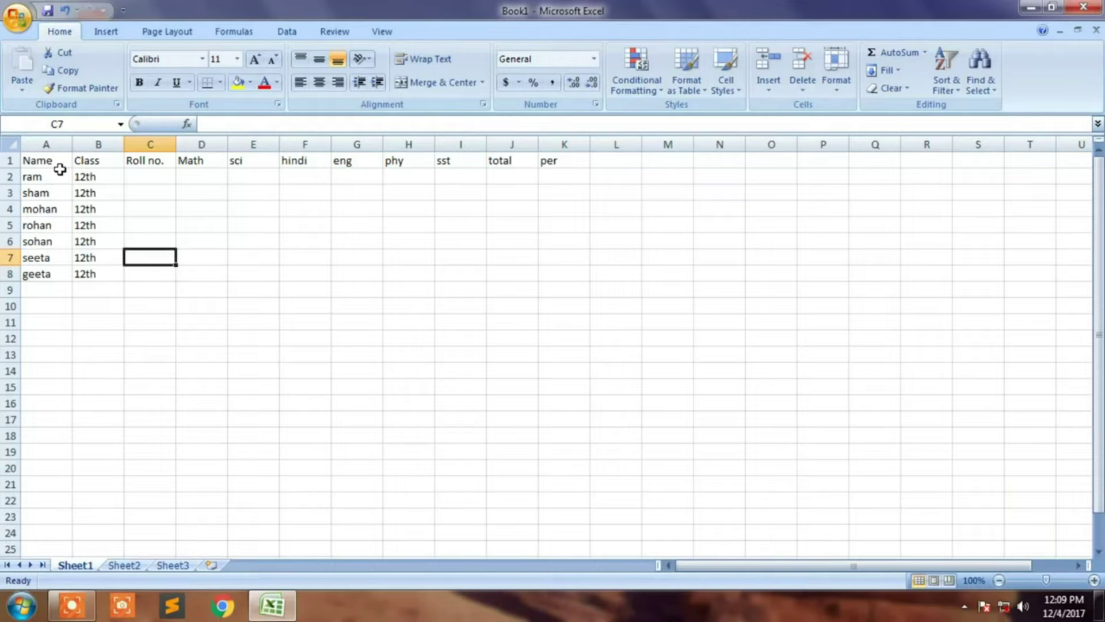
key(Left)
key(Up)
key(Up)
key(Up)
key(Left)
key(Up)
key(Up)
key(Right)
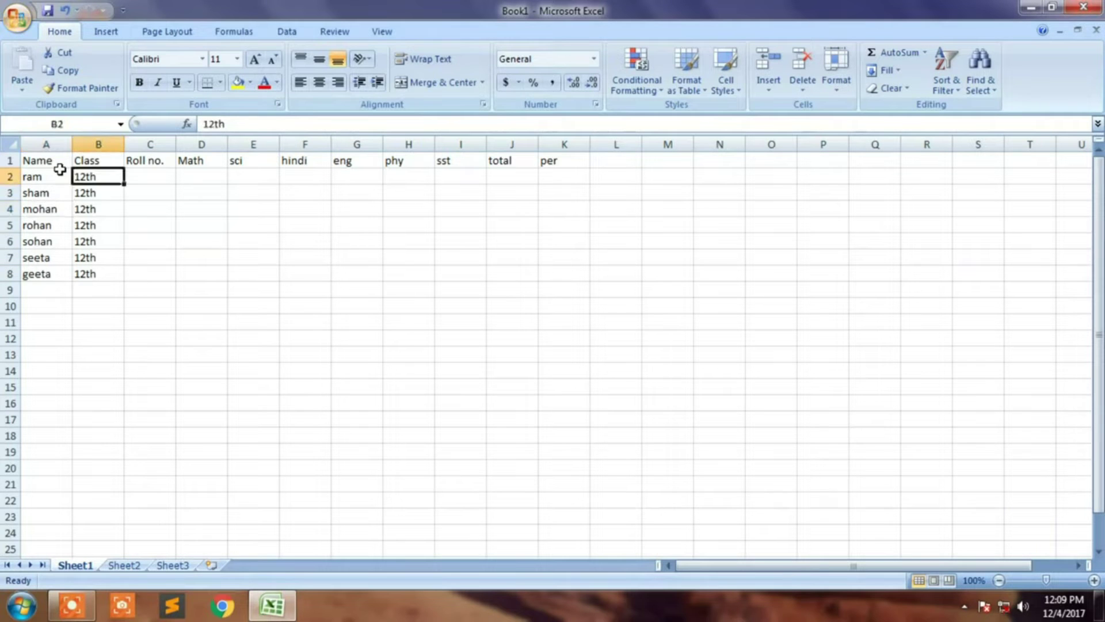
key(Right)
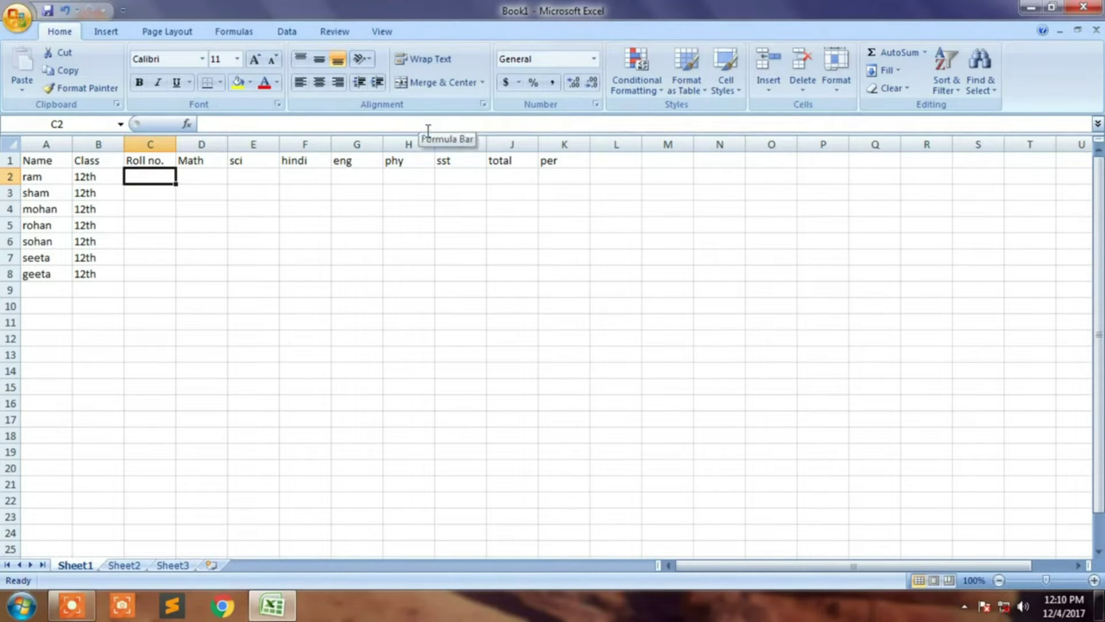
key(Left)
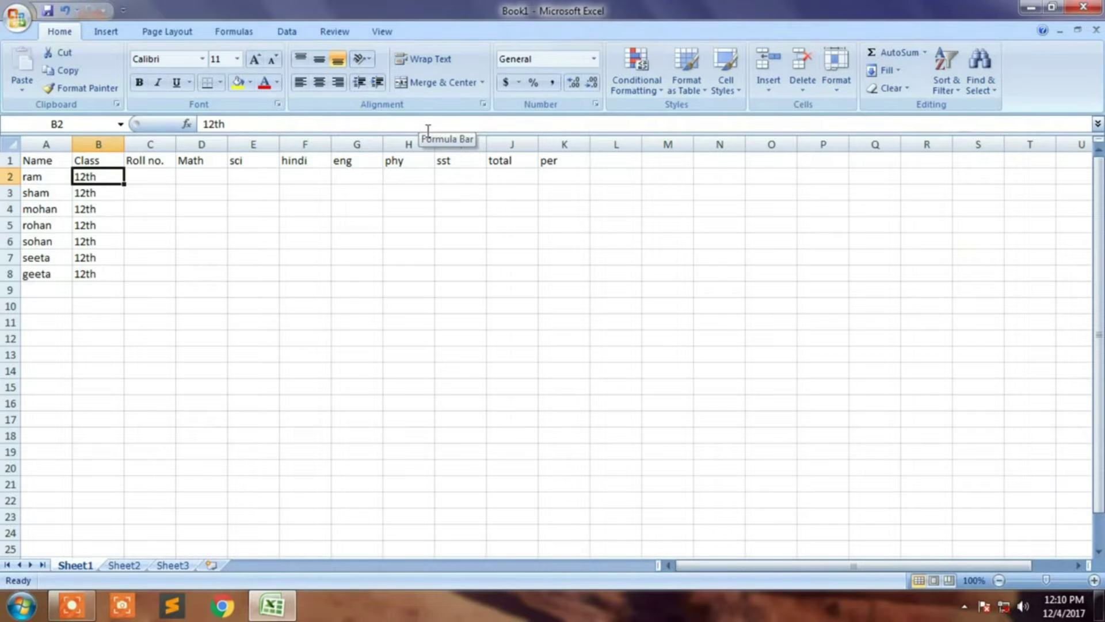
key(Right)
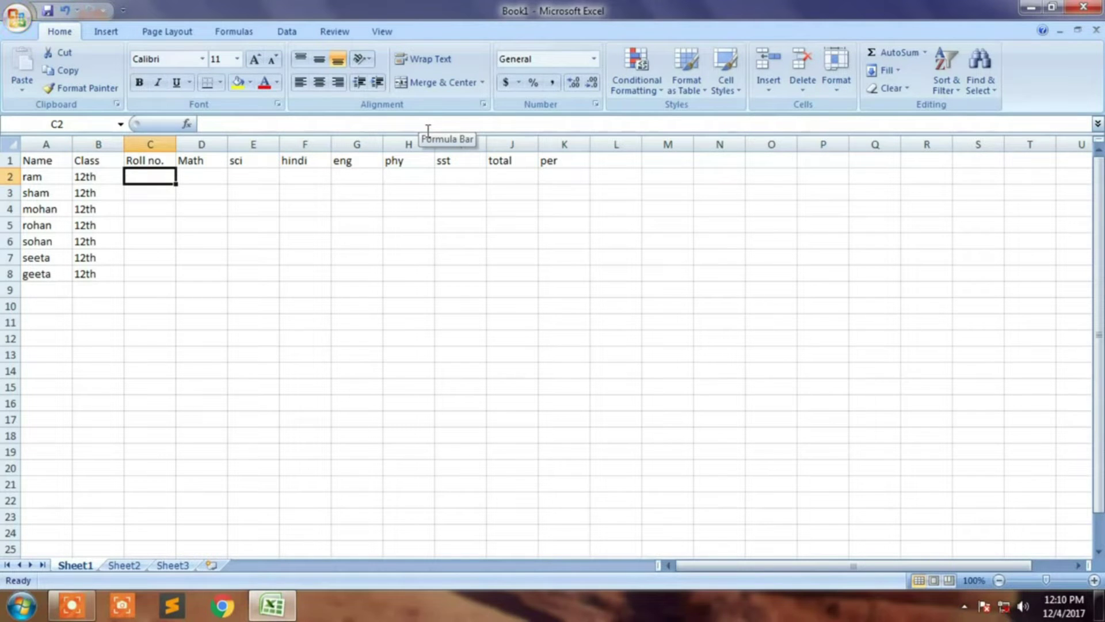
key(Left)
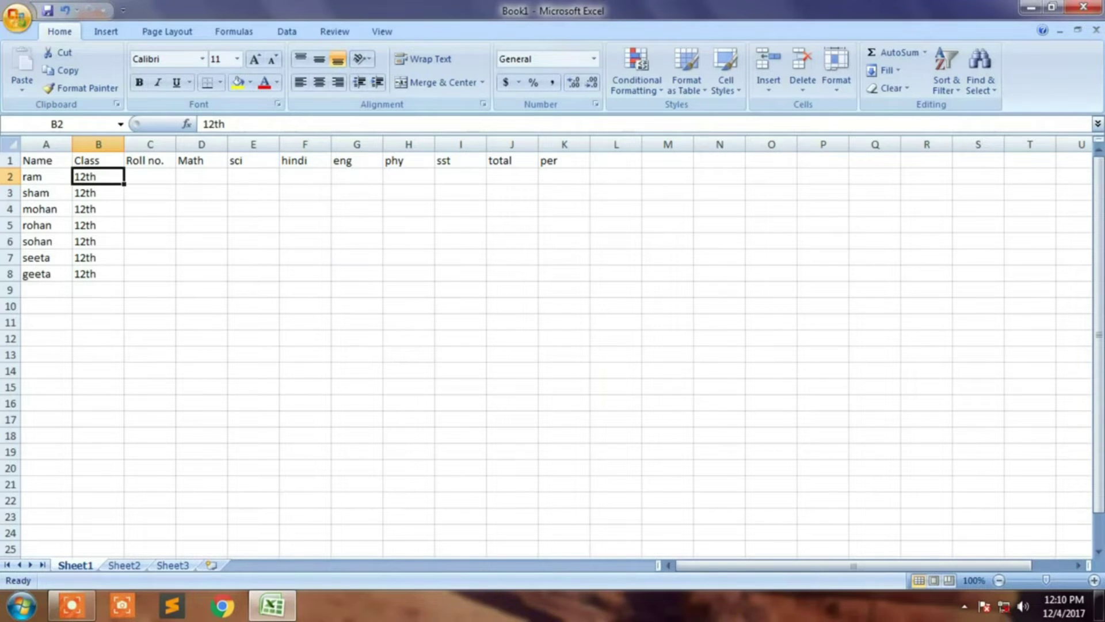
key(Right)
text(1)
key(Return)
text(2)
key(Return)
text(3 4)
key(Return)
Complete the Roll no. column with 5, 6 and 7 in cells C6 to C8
text(5)
key(Return)
text(6)
key(Return)
text(7)
key(Return)
Enter the Math marks 78, 65 and 65 for the first three students in cells D2 to D4
key(Right)
key(Up)
key(Up)
key(Up)
key(Up)
key(Up)
key(Up)
key(Up)
text(78)
key(Return)
text(65)
key(Return)
text(65)
key(Return)
Complete the Math column with the marks 78, 56, 47 and 87 in cells D5 to D8
text(78)
key(Return)
text(56)
key(Return)
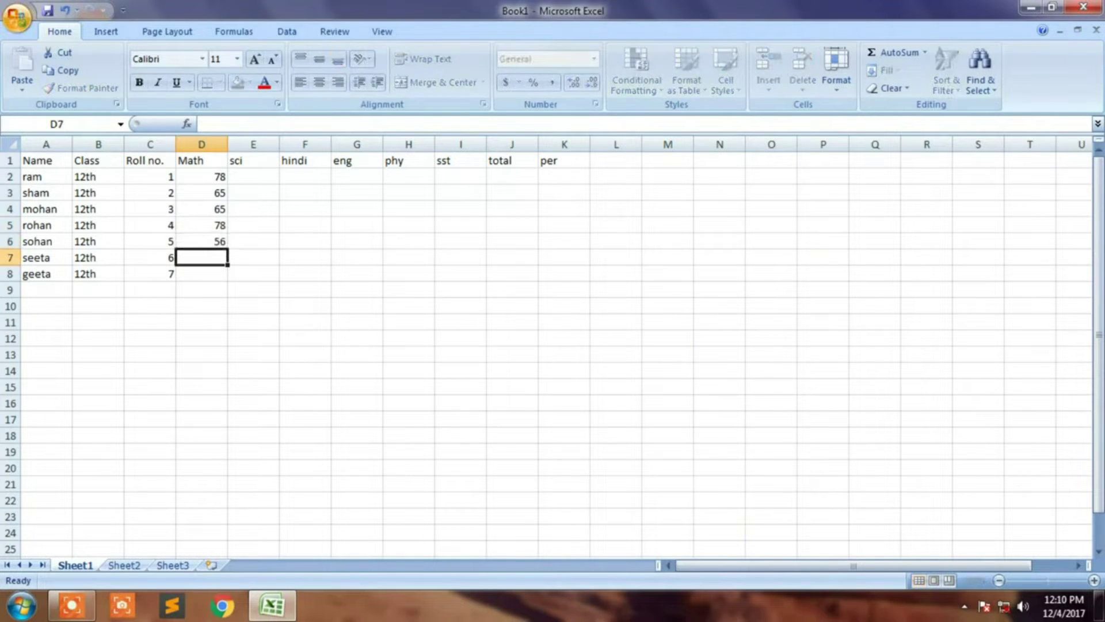
text(47)
key(Return)
text(87)
key(Tab)
Fill the sci column from the last student upward with 56, 67, 47 and 67 in cells E8 to E5
text(56)
key(Up)
text(67)
key(Up)
text(47)
key(Up)
text(67)
key(Up)
Complete the sci column upward with the marks 65 in E4, 45 in E3 and 76 in E2
text(65)
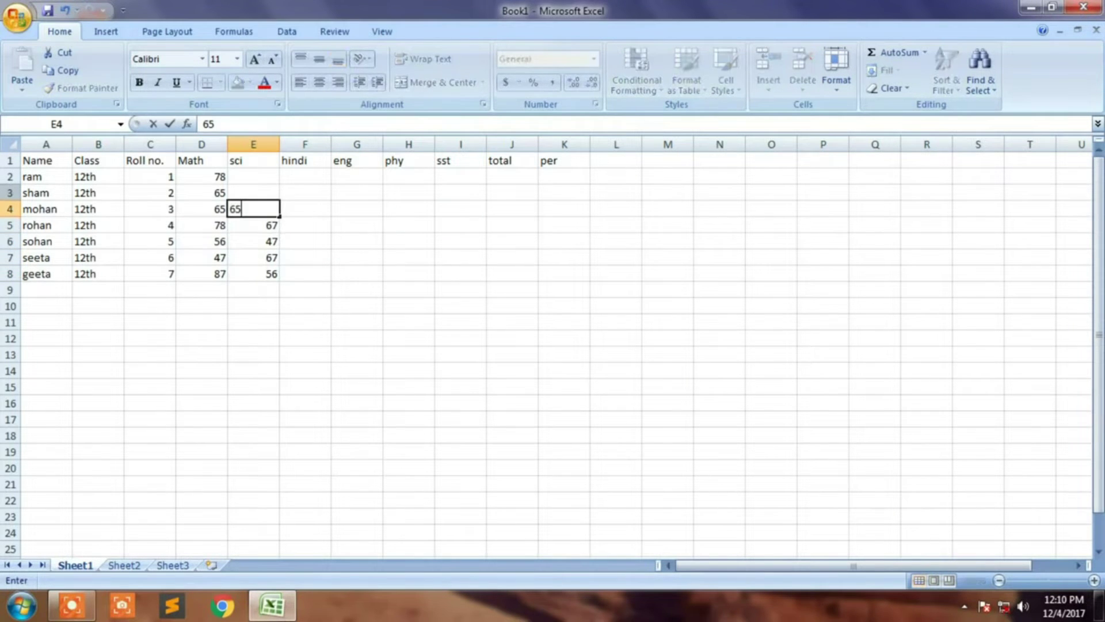
key(Up)
text(45)
key(Up)
text(556)
key(Tab)
key(Left)
text(76)
key(Tab)
Enter the hindi marks 78, 67, 56 and 46 for the first four students in cells F2 to F5
text(6)
key(Right)
key(Down)
key(Left)
key(Up)
text(78)
key(Down)
text(67)
key(Down)
text(56)
key(Down)
text(46)
key(Down)
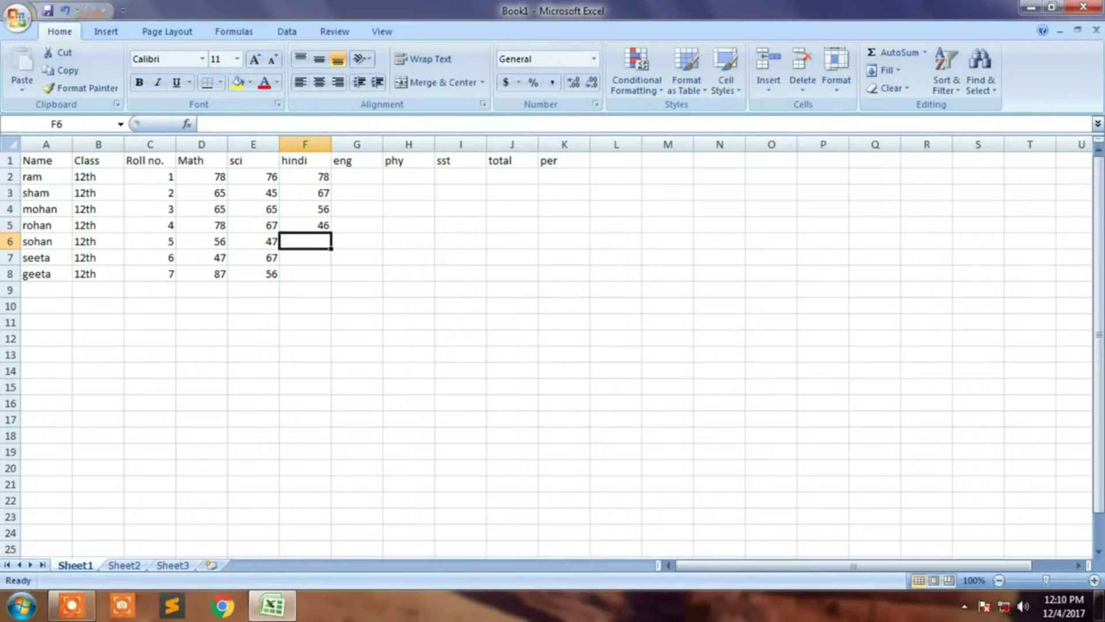
Complete the hindi column with the marks 67, 87 and 56 in cells F6 to F8
text(67)
key(Down)
text(87)
key(Down)
text(56)
key(Right)
Enter the eng marks 98, 65 and 45 for the first three students in cells G2 to G4
key(Up)
key(Up)
key(Up)
key(Up)
key(Up)
key(Up)
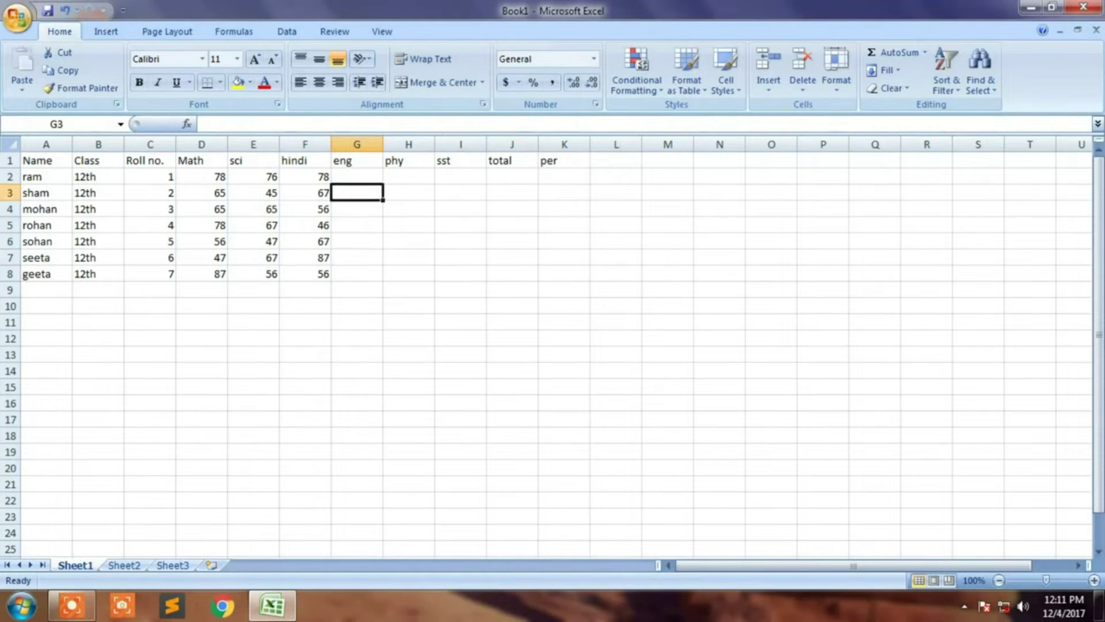
text(98)
key(Down)
text(65)
key(Down)
text(45)
key(Down)
Complete the eng column with the marks 76, 54, 76 and 34 in cells G5 to G8
text(76)
key(Down)
text(54)
key(Down)
text(76)
key(Down)
text(34)
key(Down)
Enter the phy marks 87, 56 and 54 for the first three students in cells H2 to H4
key(Right)
key(Up)
key(Up)
key(Up)
key(Up)
key(Up)
key(Up)
key(Up)
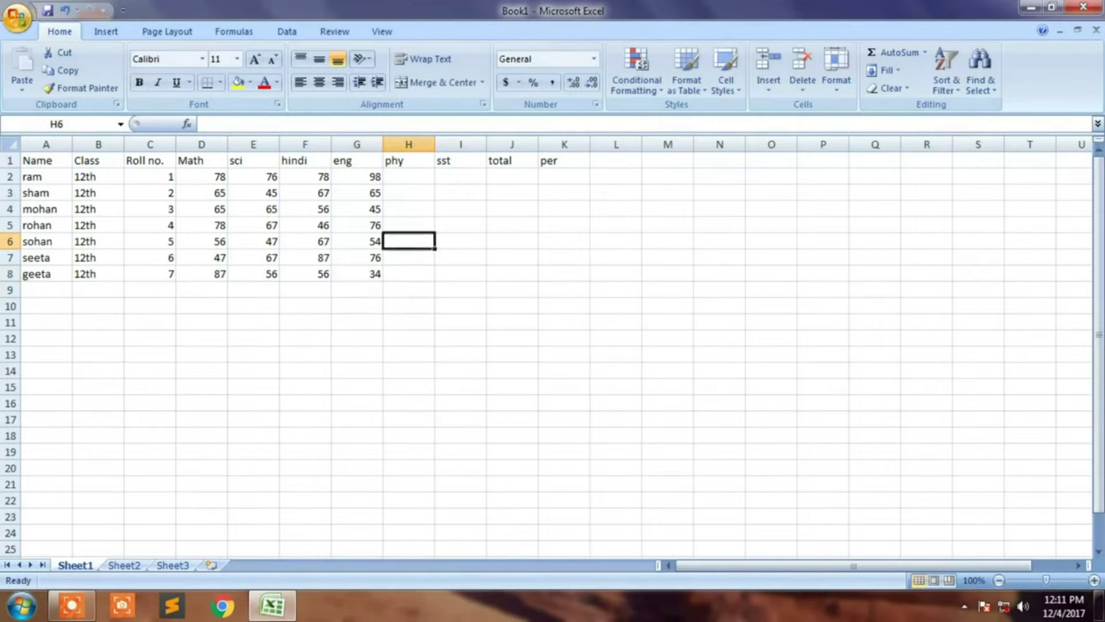
text(87)
key(Down)
text(56)
key(Down)
text(54)
key(Down)
Complete the phy column with the marks 68, 65, 68 and 54 in cells H5 to H8
text(68)
key(Down)
text(65)
key(Down)
text(68)
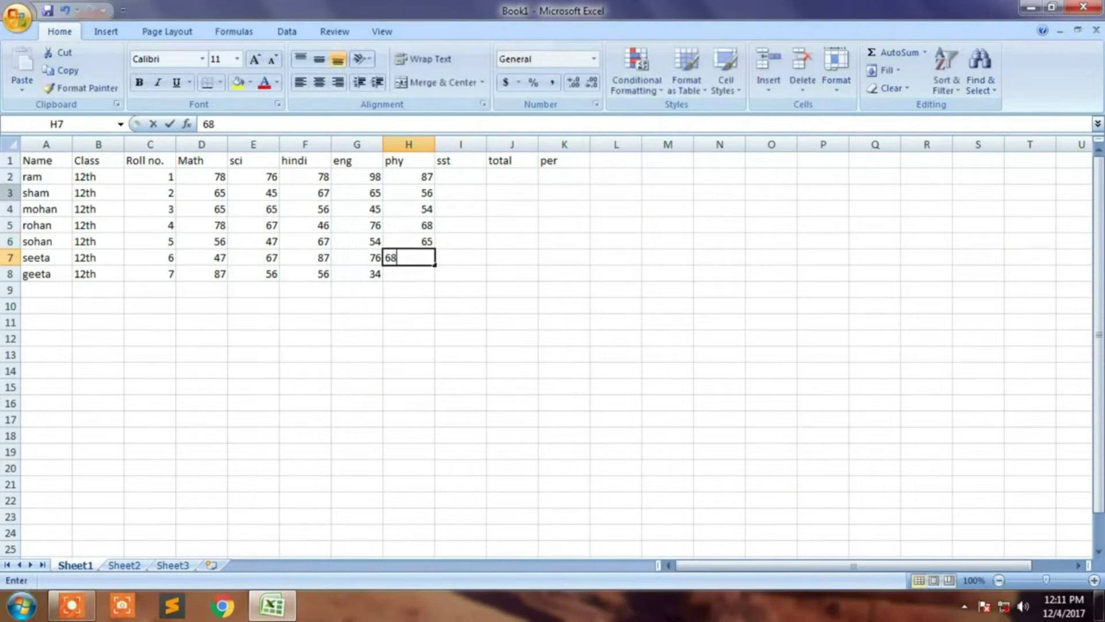
key(Down)
text(54)
key(Right)
Enter the sst marks 98, 67 and 56 for the first three students in cells I2 to I4
key(Up)
key(Up)
key(Up)
key(Up)
key(Up)
key(Up)
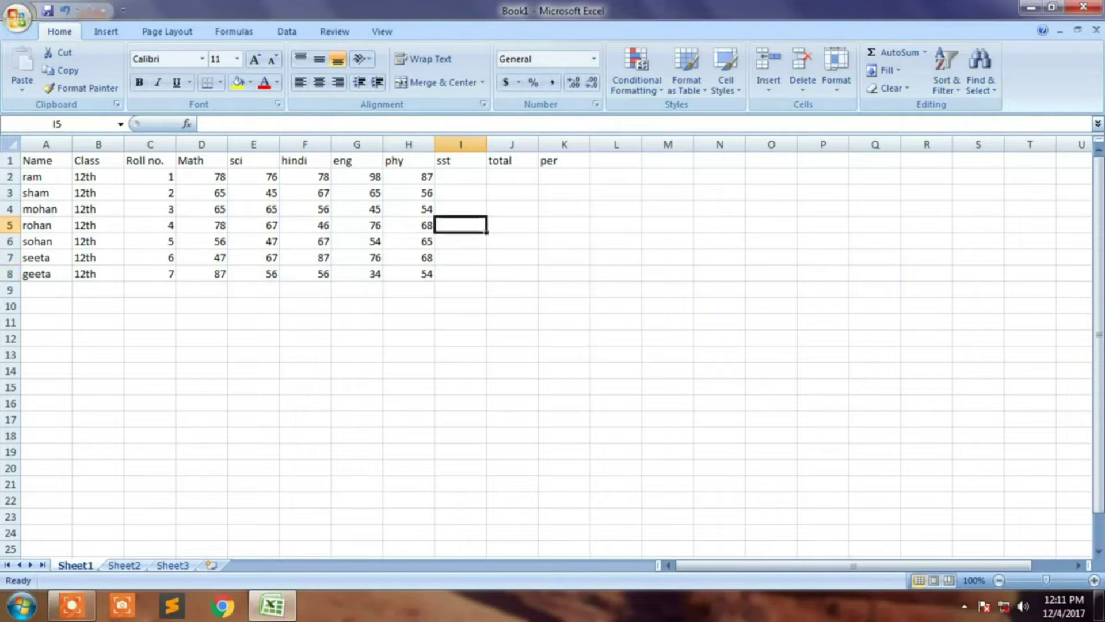
text(98)
key(Down)
text(67)
key(Down)
text(56)
key(Down)
Complete the sst column with the marks 45, 67, 76 and 54 in cells I5 to I8
text(45)
key(Down)
text(67)
key(Down)
text(76)
key(Down)
text(54)
key(Down)
Calculate the first student's total in J2 from the literal marks with the formula =78+76+78+98+87+98
key(Right)
key(Up)
key(Up)
key(Up)
key(Up)
key(Up)
key(Up)
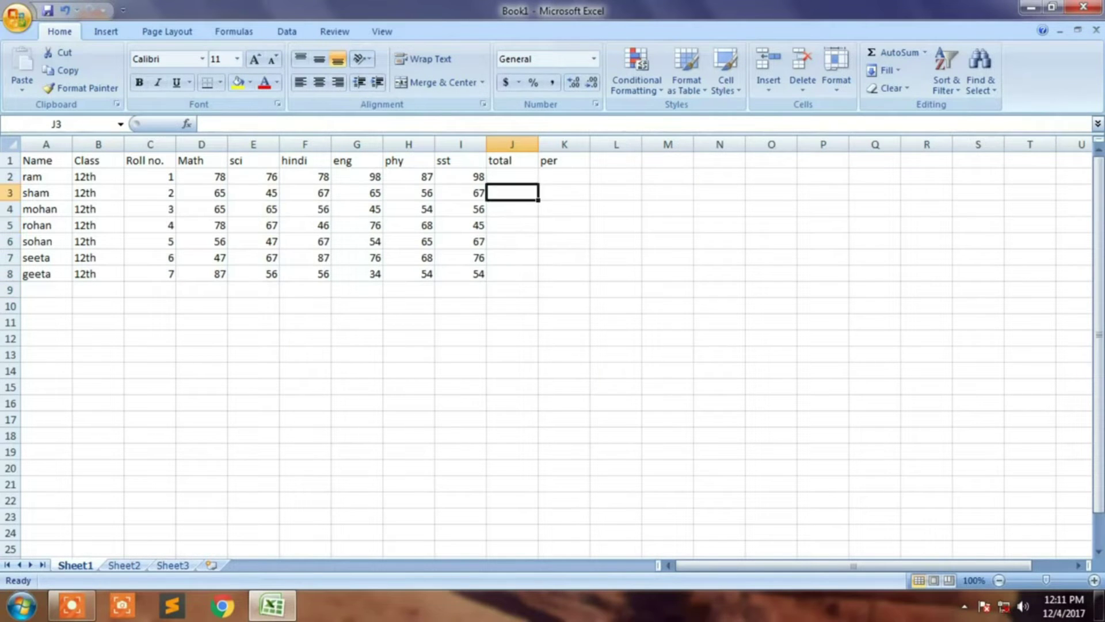
key(Up)
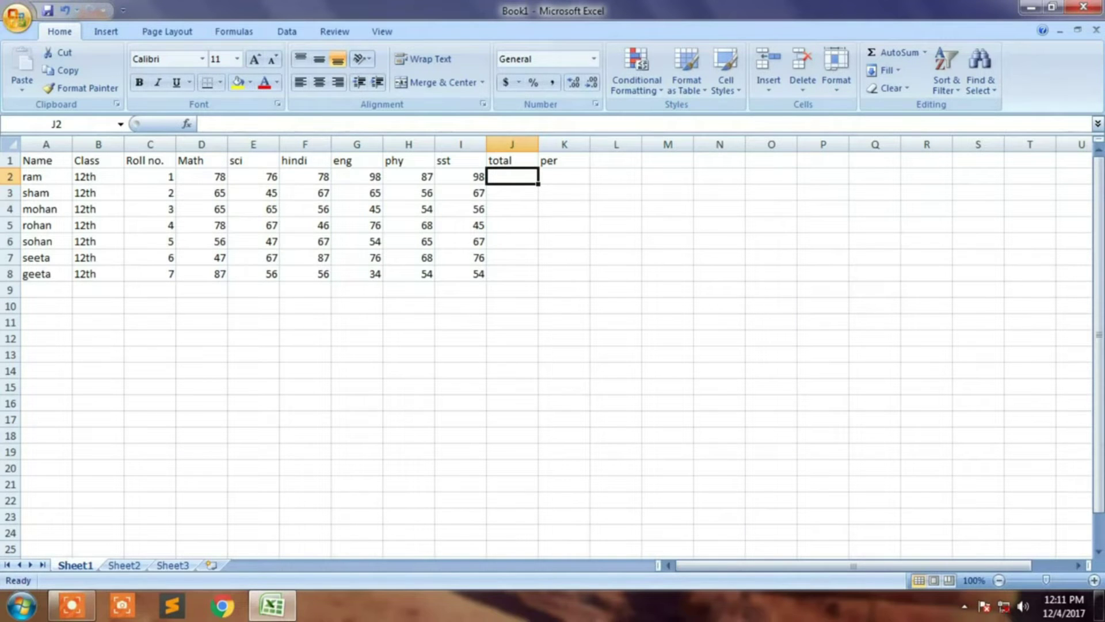
text(=)
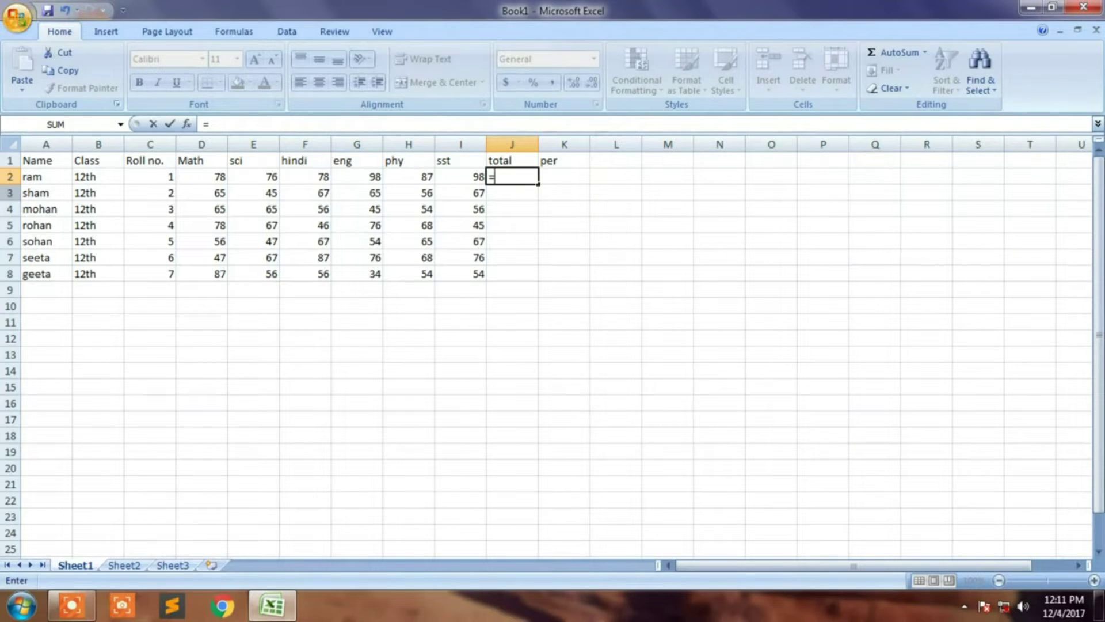
key(Escape)
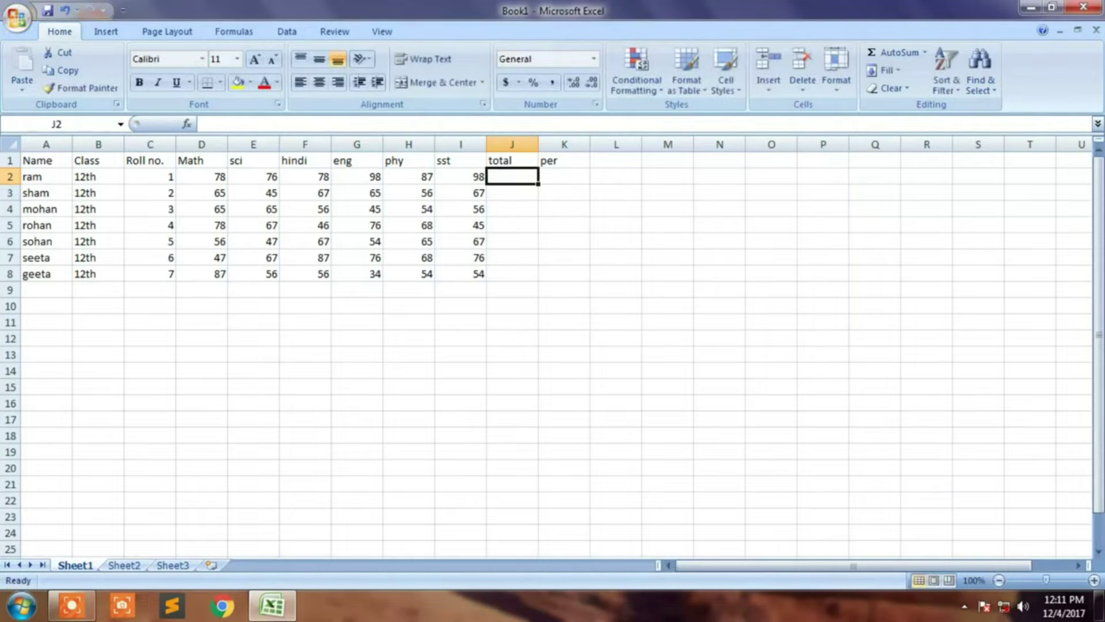
text(=)
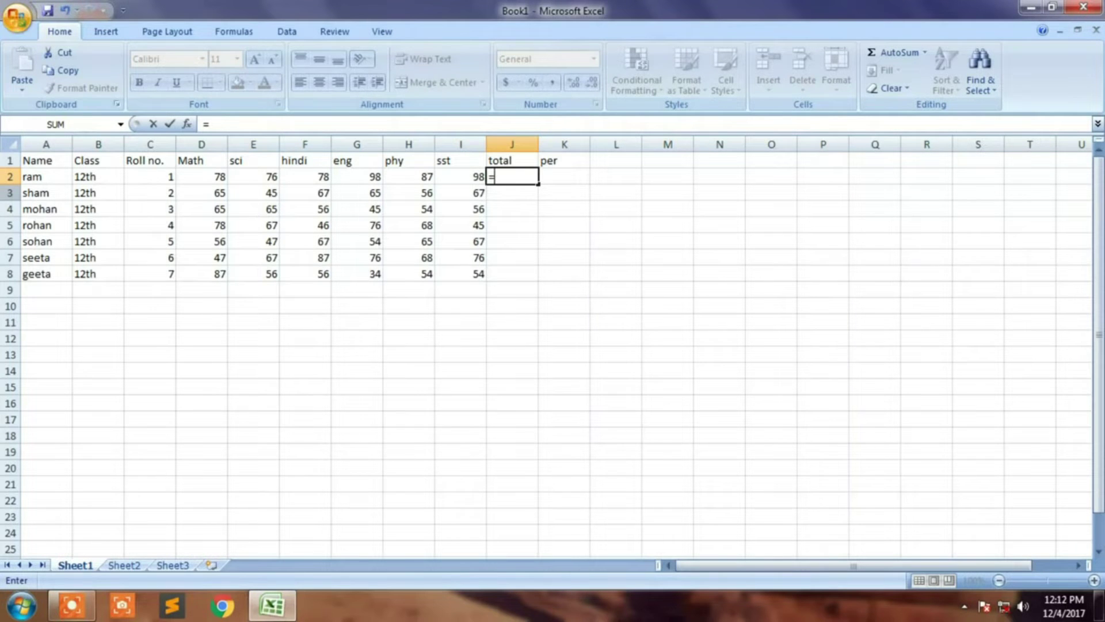
text(78)
key(BackSpace)
text(8)
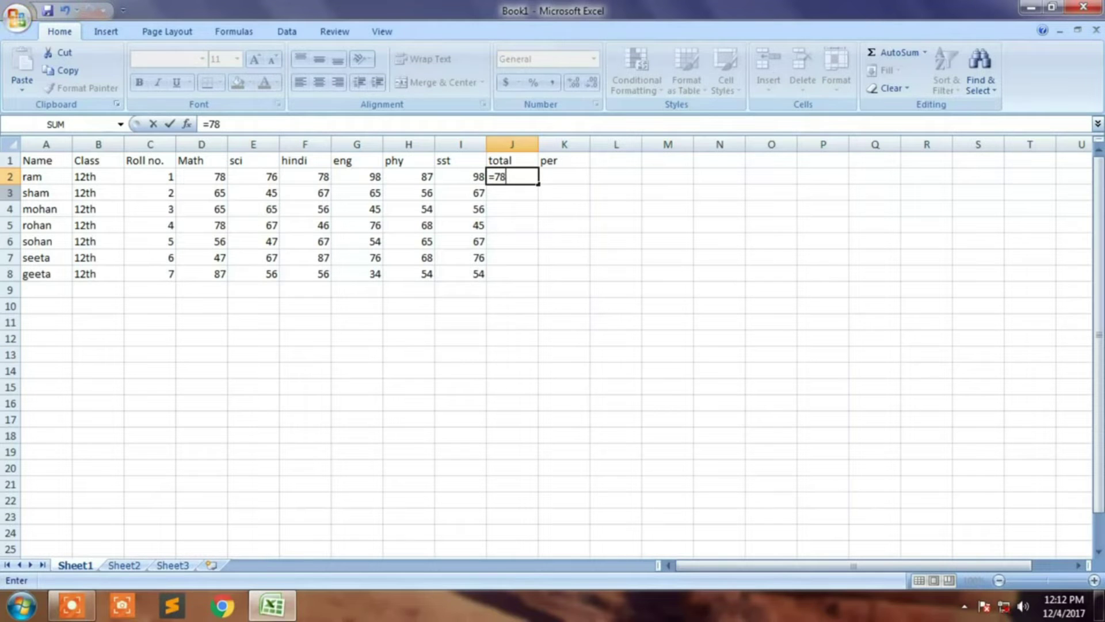
key(BackSpace)
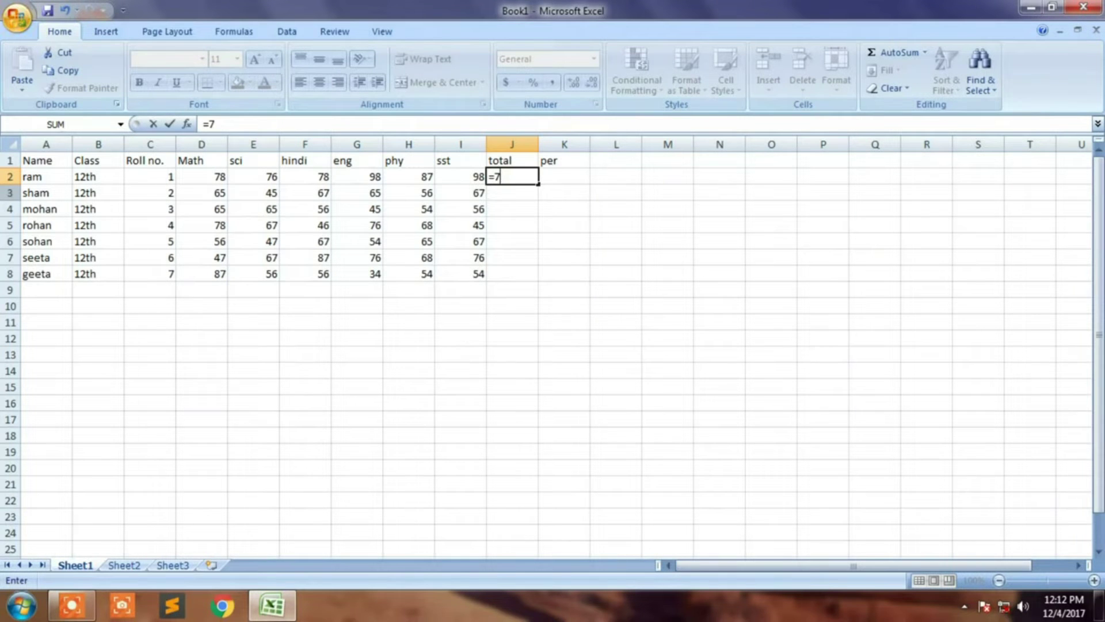
key(BackSpace)
text(78+)
text(76+78)
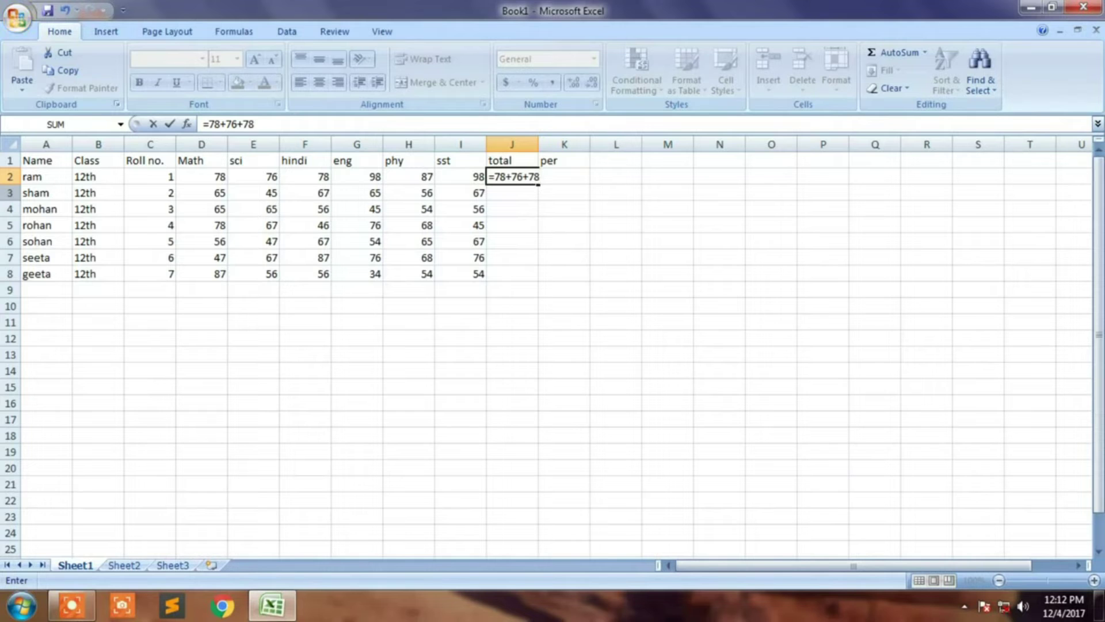
text(+98+87+98)
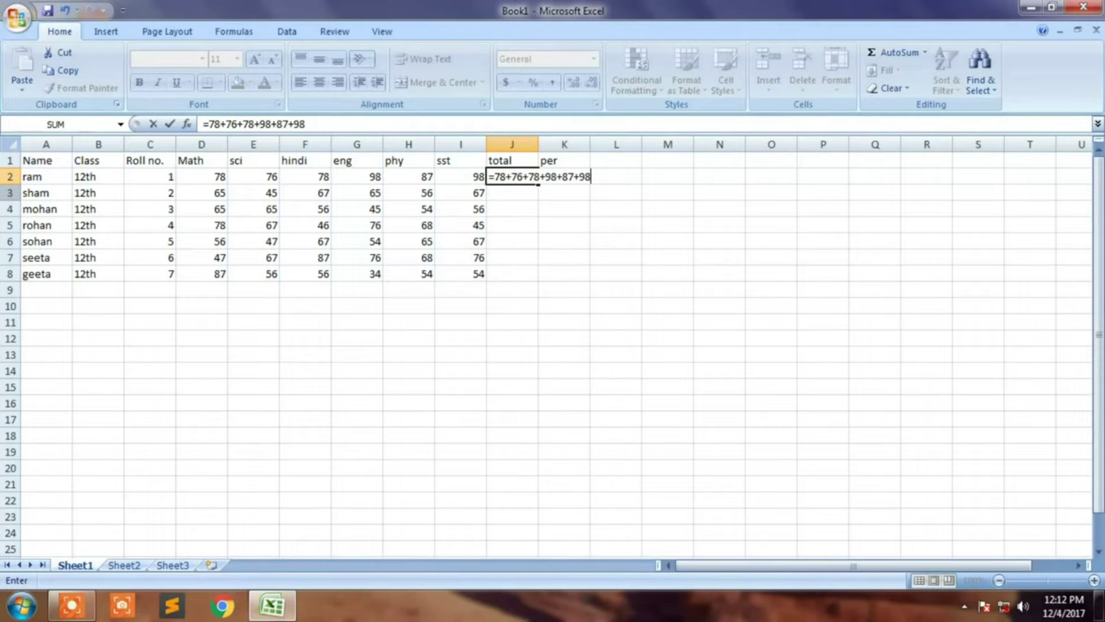
key(Return)
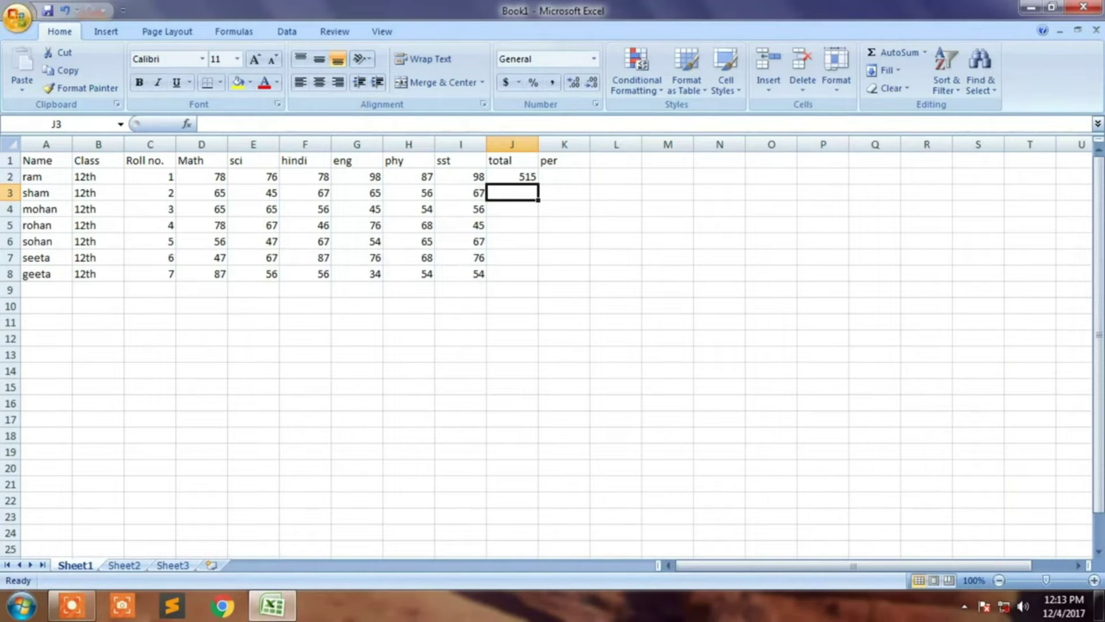
click(26, 176)
key(shift+space)
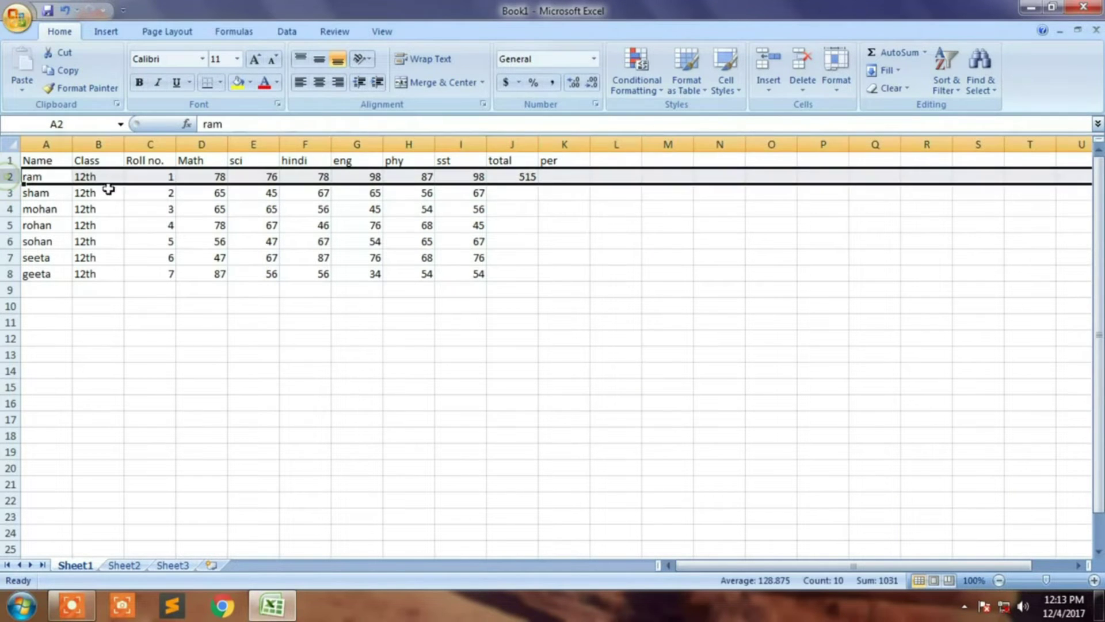
click(524, 176)
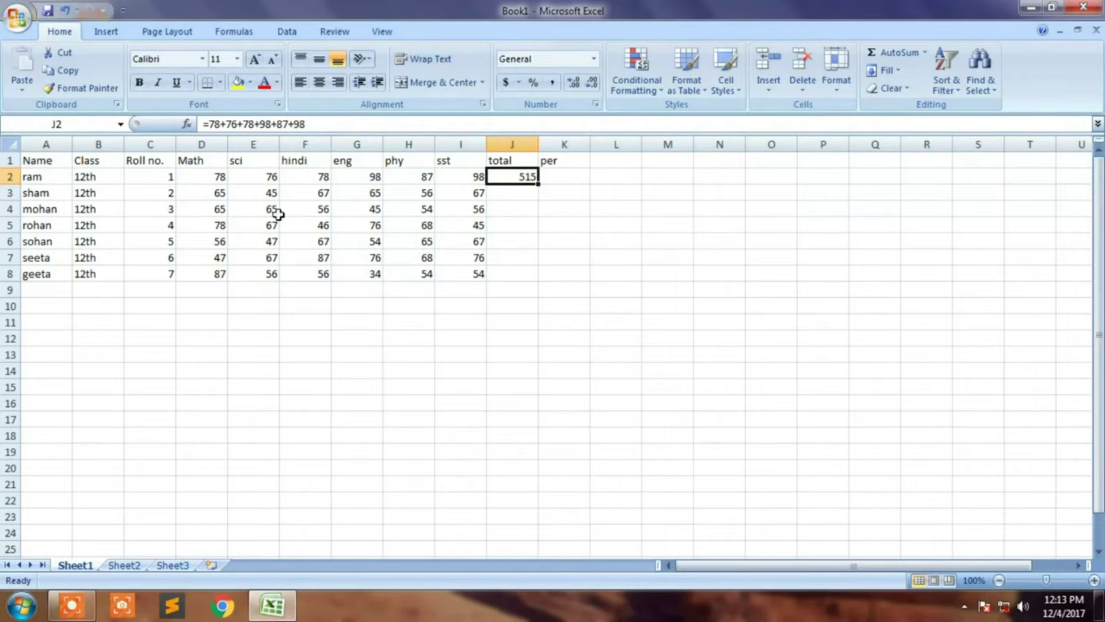
click(11, 193)
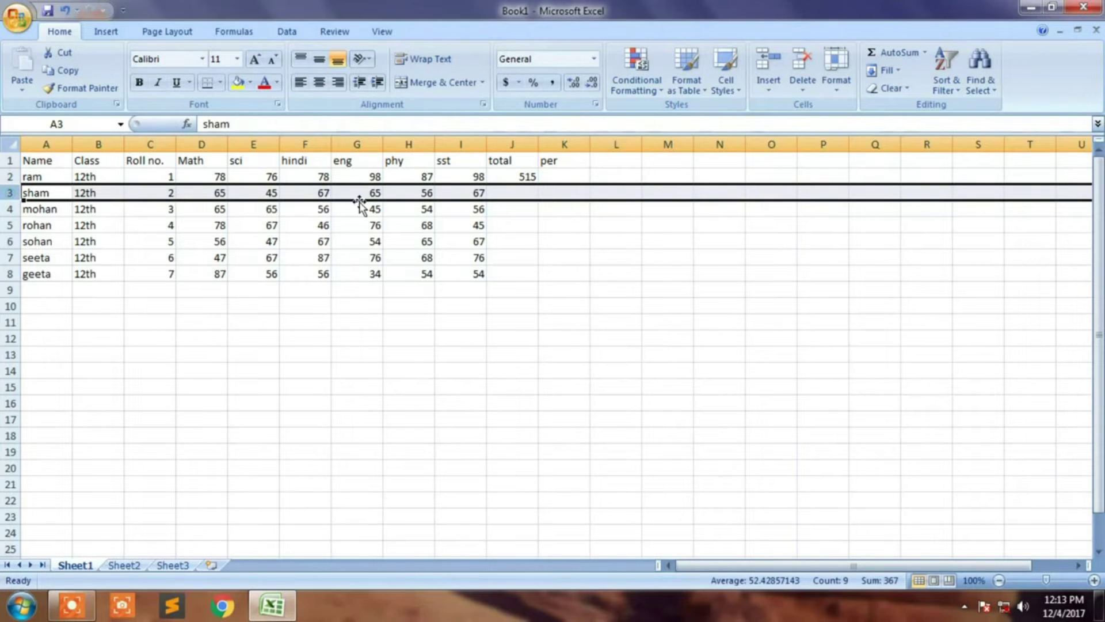
Calculate the second student's total in J3 from cell references with the formula =d3+e3+f3+g3+h3+i3
click(510, 190)
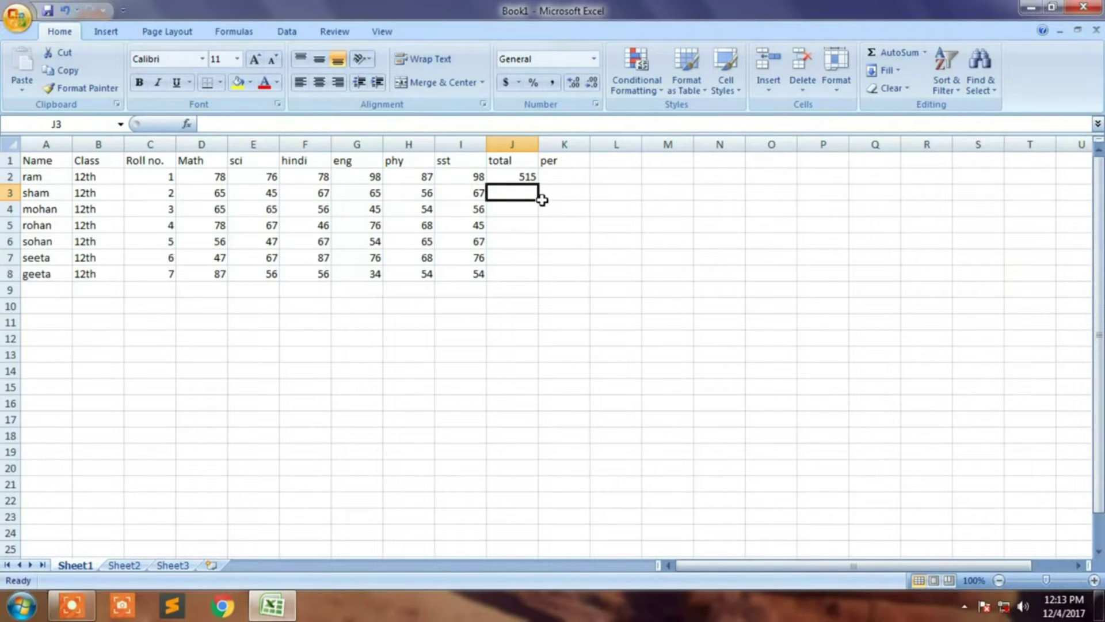
text(=)
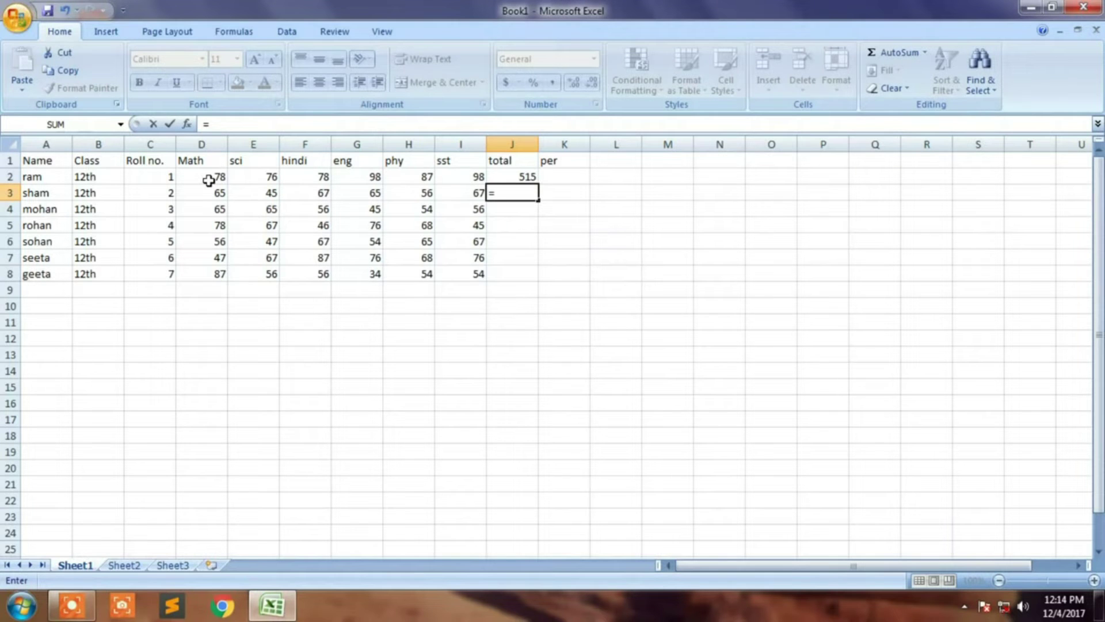
text(d3)
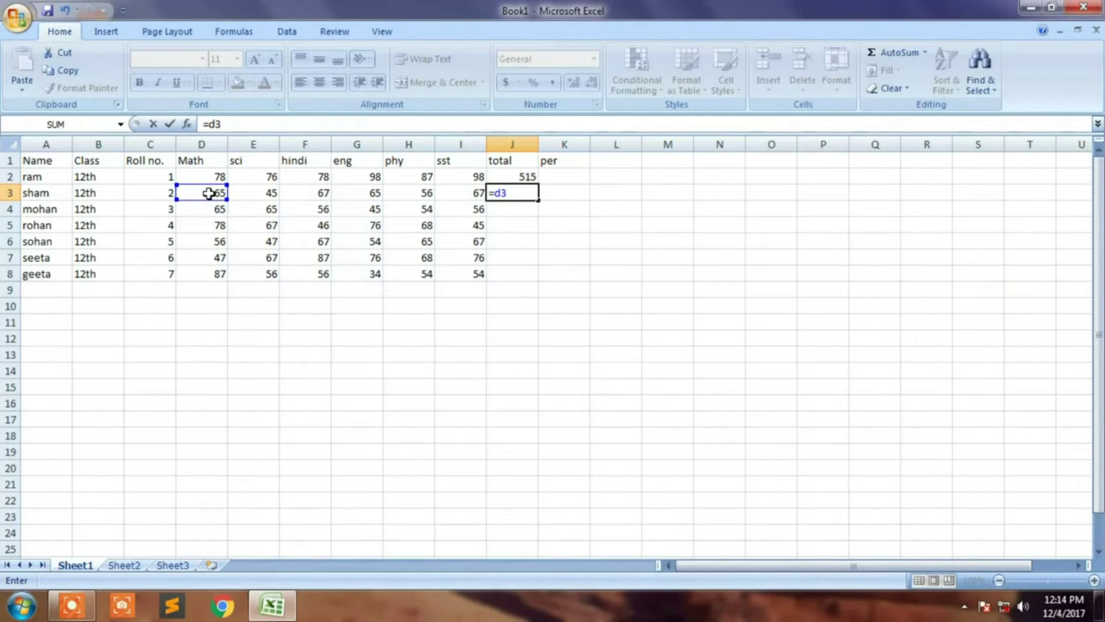
text(+)
text(e)
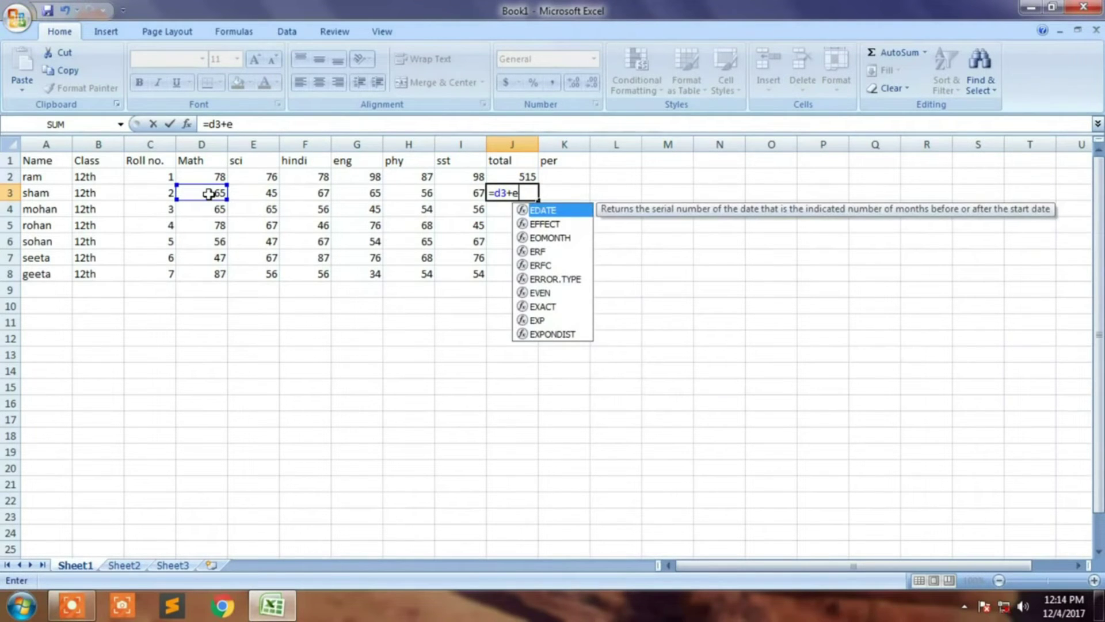
text(3)
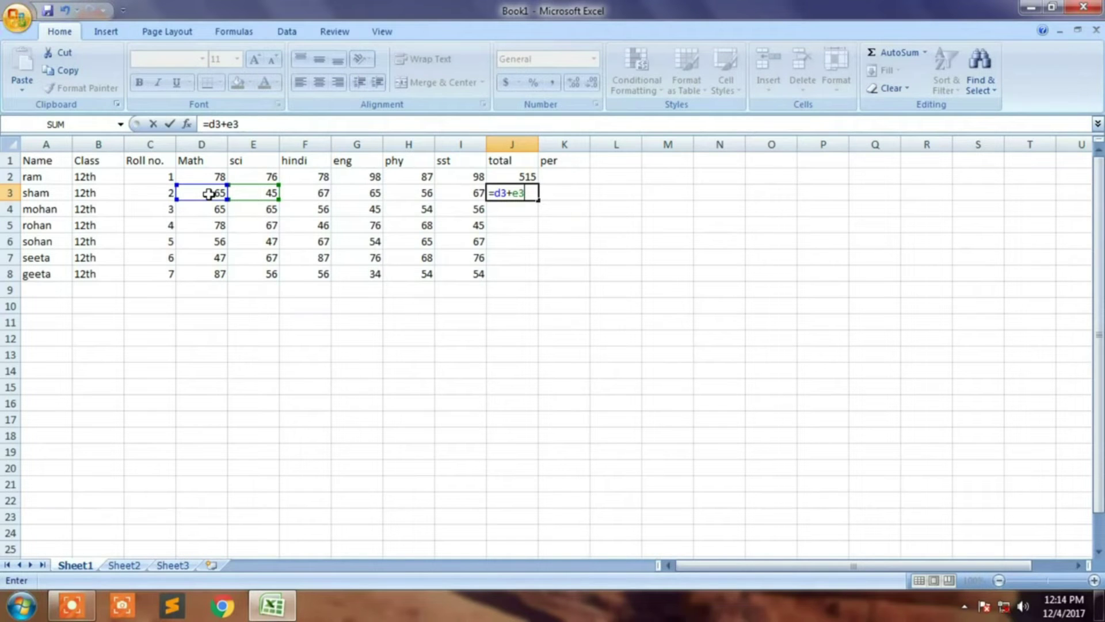
text(+f3+)
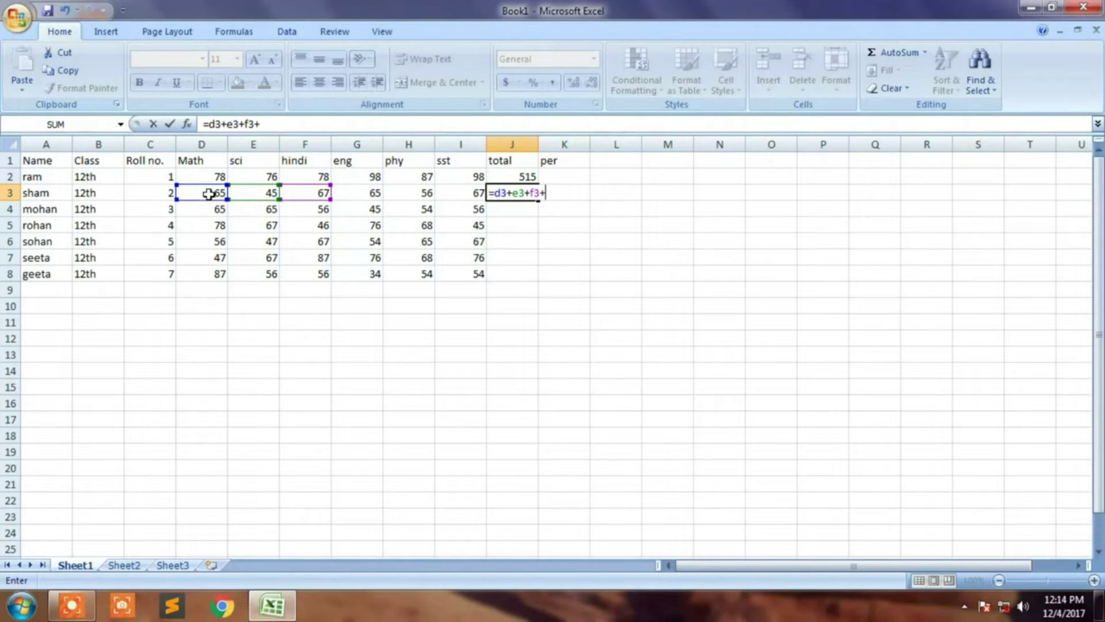
text(g3+h3)
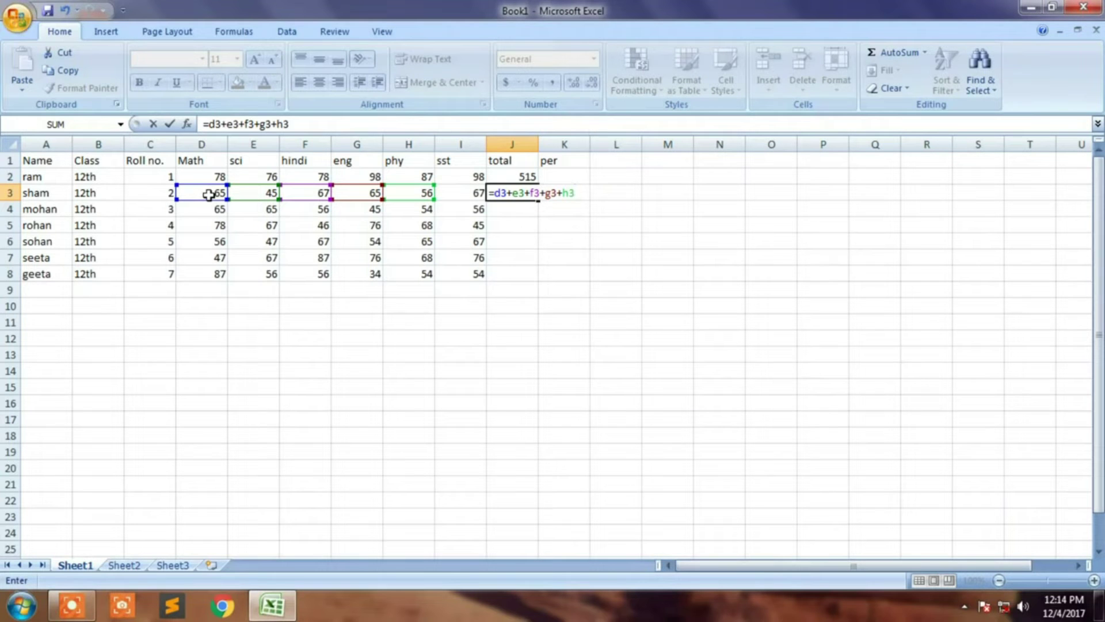
text(+i3)
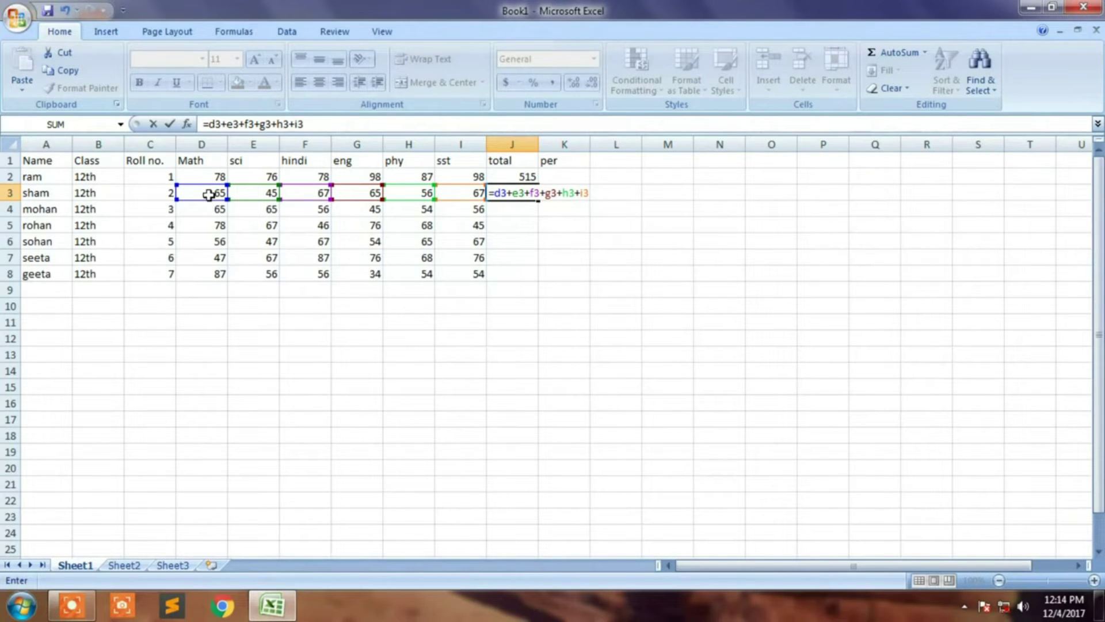
key(Return)
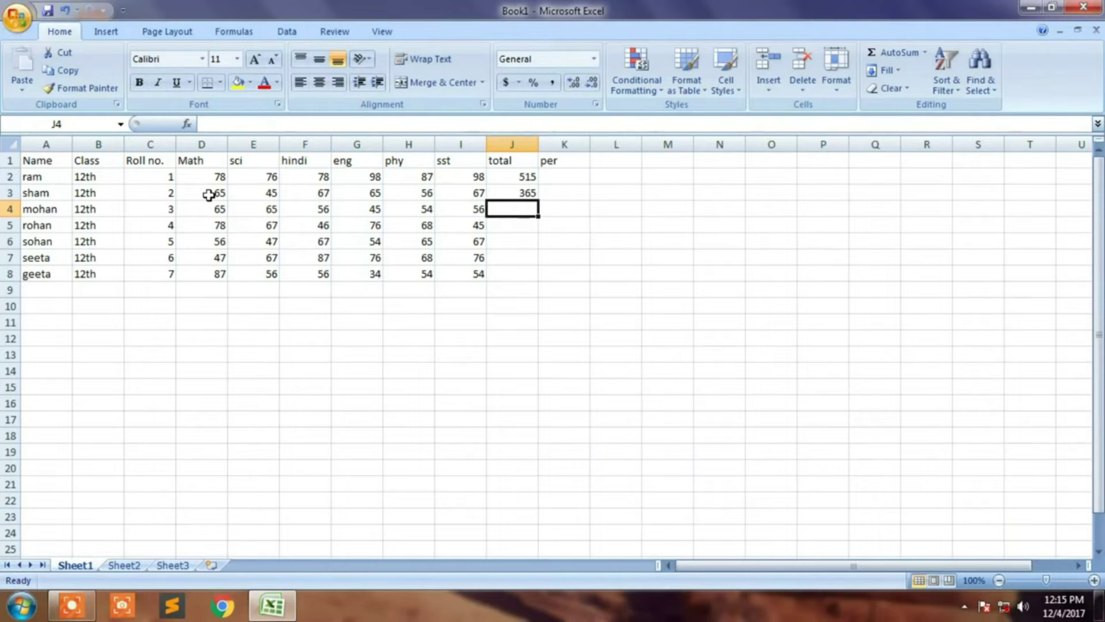
Change the first student's eng mark in cell G2 to 89
key(Up)
key(Up)
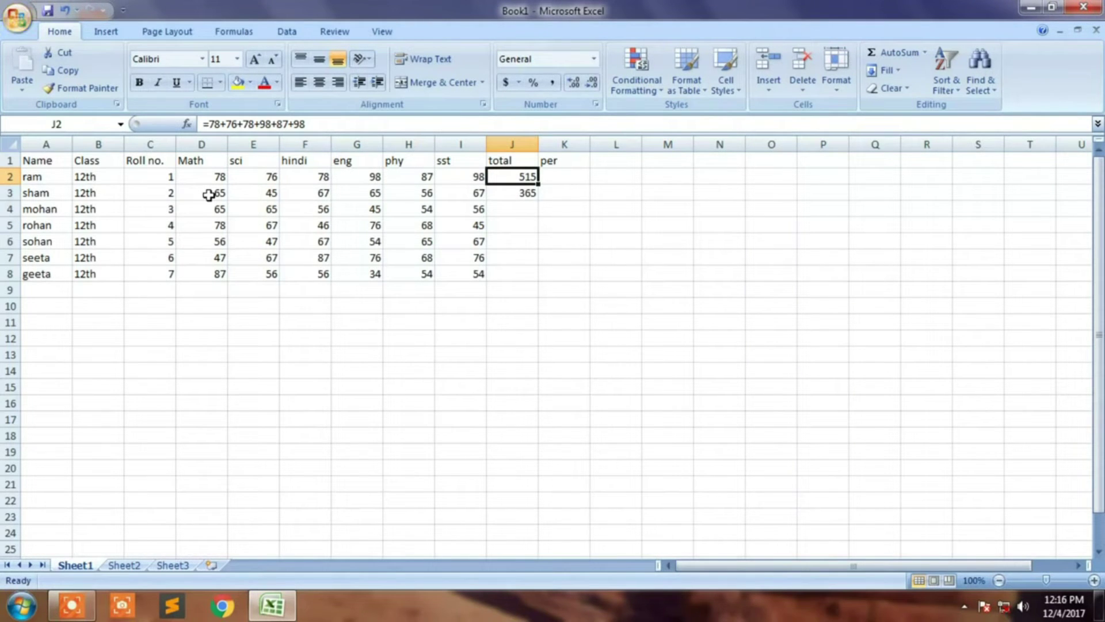
key(Left)
key(Left)
key(Left)
key(Left)
key(Right)
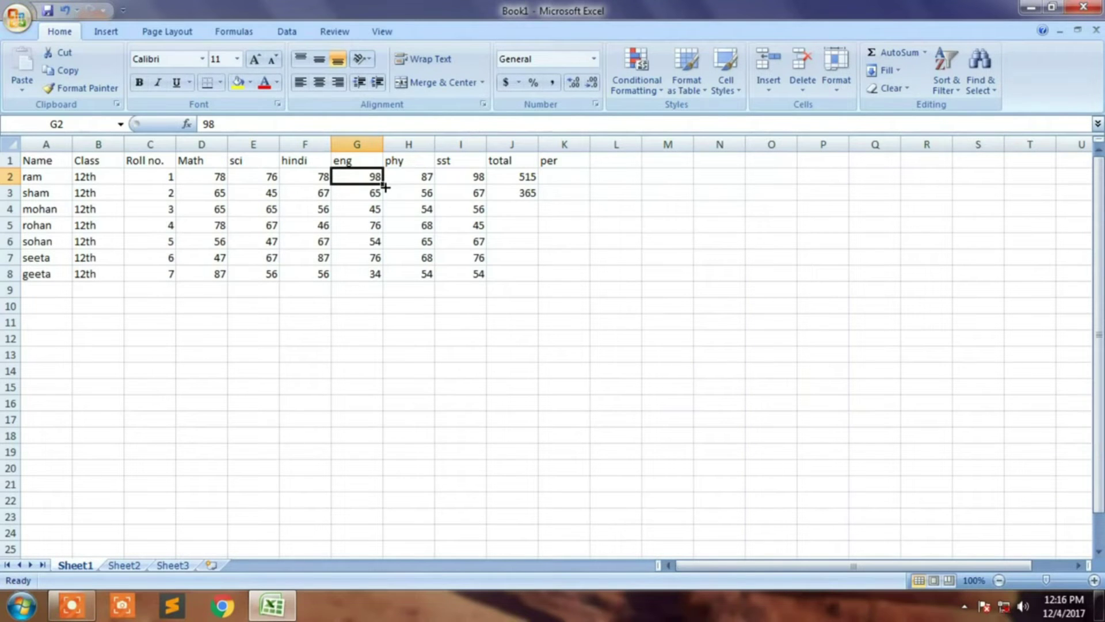
text(89)
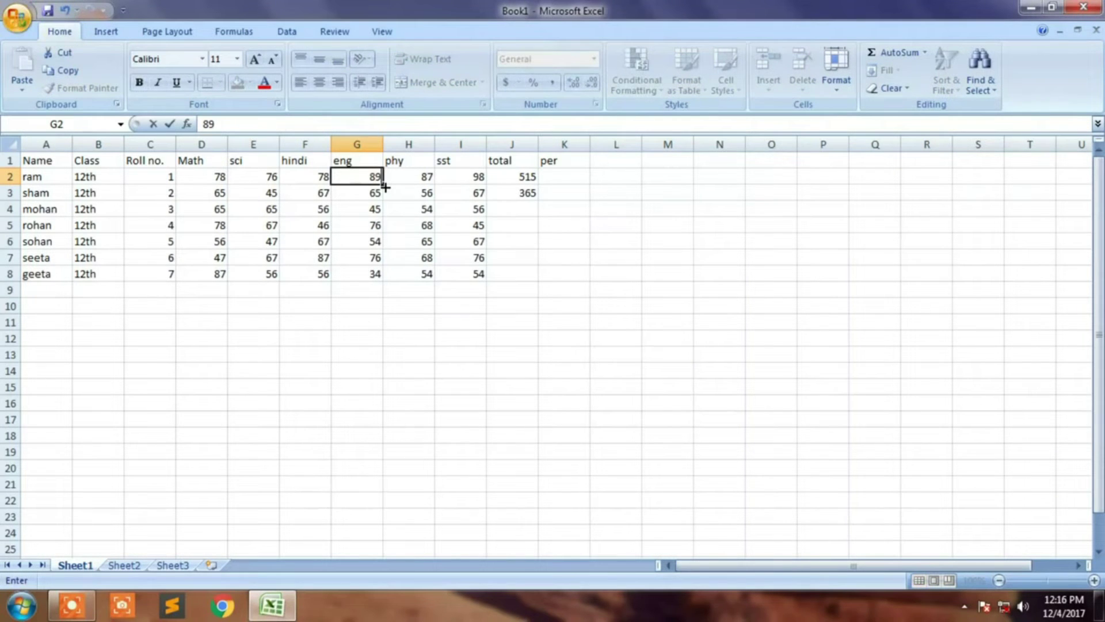
key(Return)
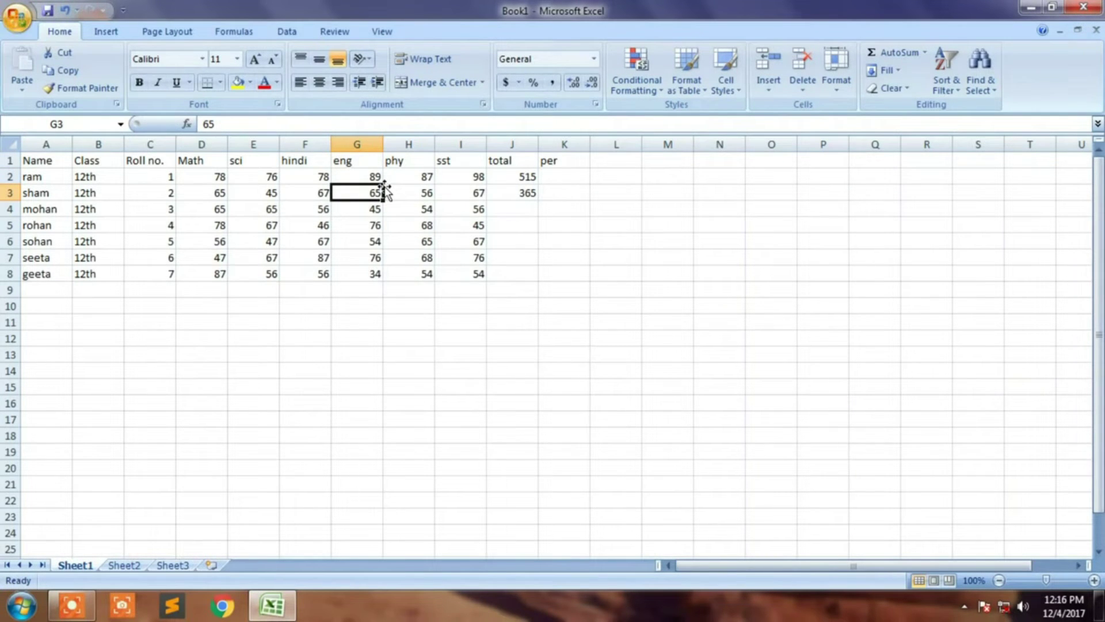
Check the first student's total in J2 and change that student's sst mark in I2 to 89
key(Up)
key(Up)
key(Right)
key(Down)
key(Right)
key(Right)
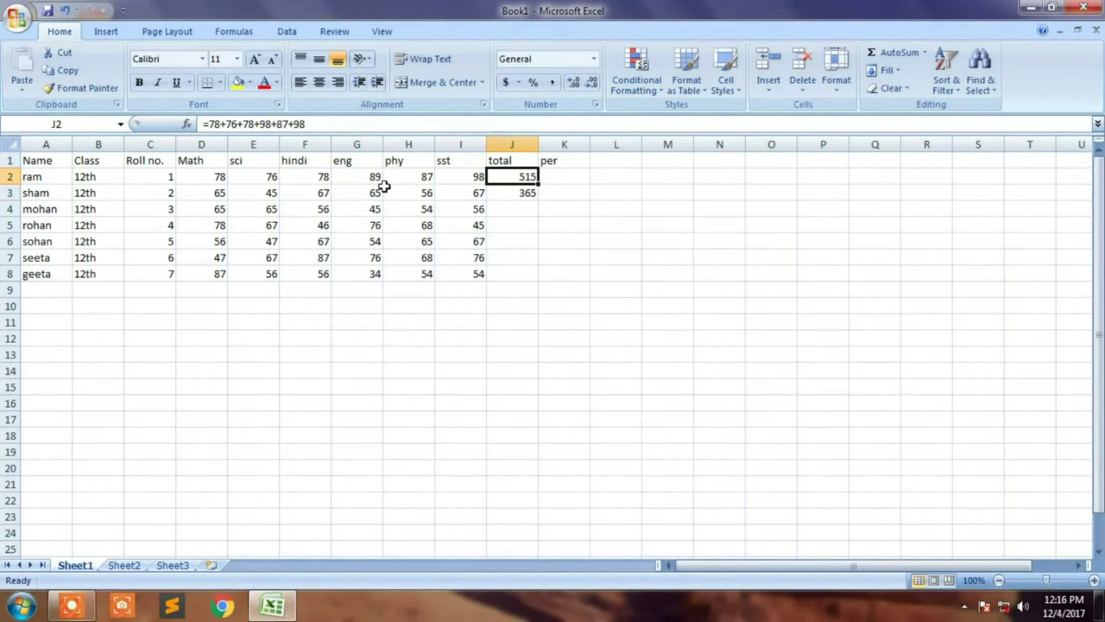
key(Left)
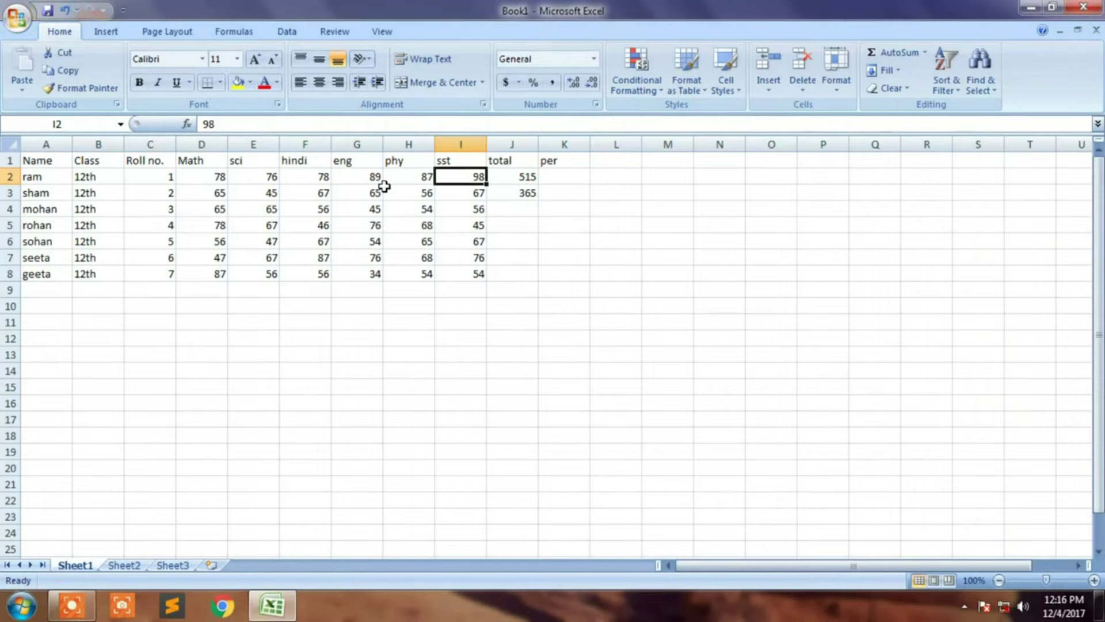
text(89)
key(Return)
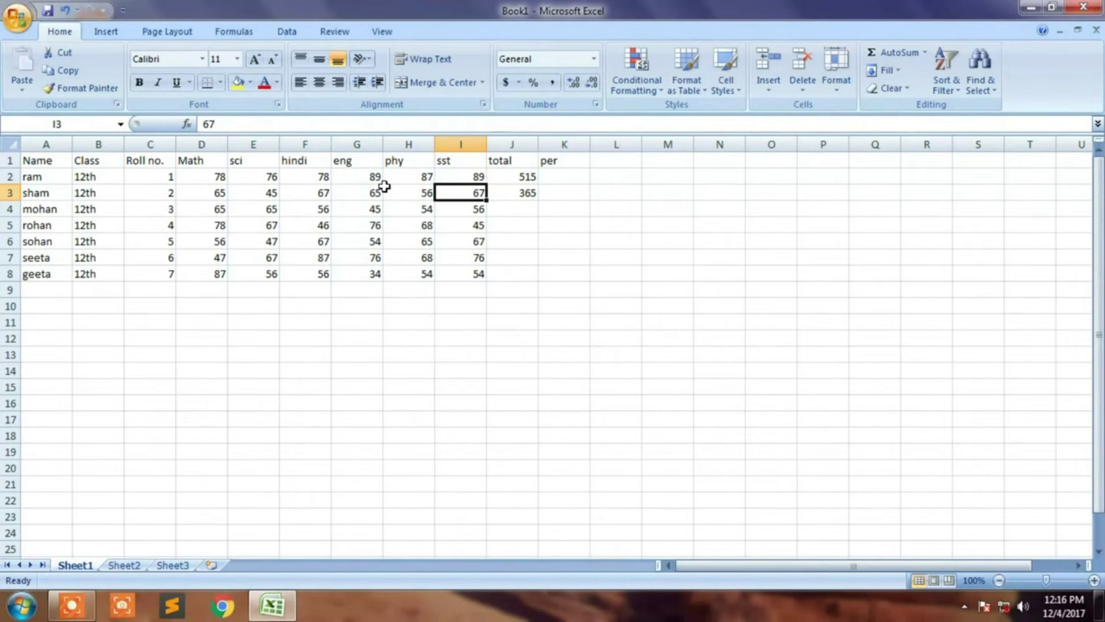
Review the total formulas in J2 and J3 and change the second student's sci mark in E3 to 54
key(Up)
key(Right)
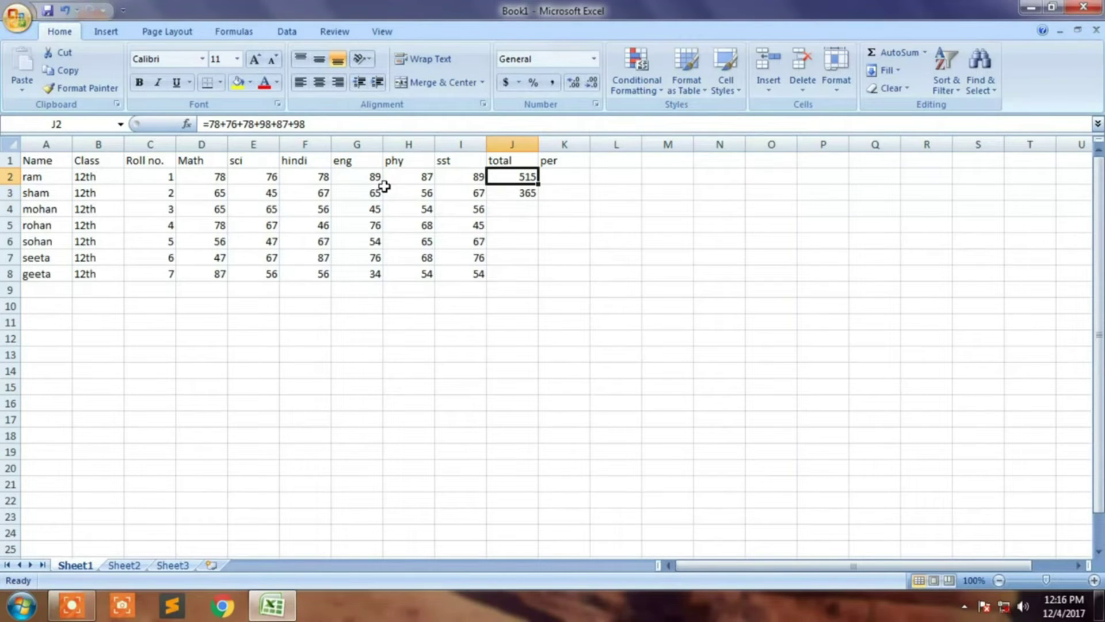
key(Down)
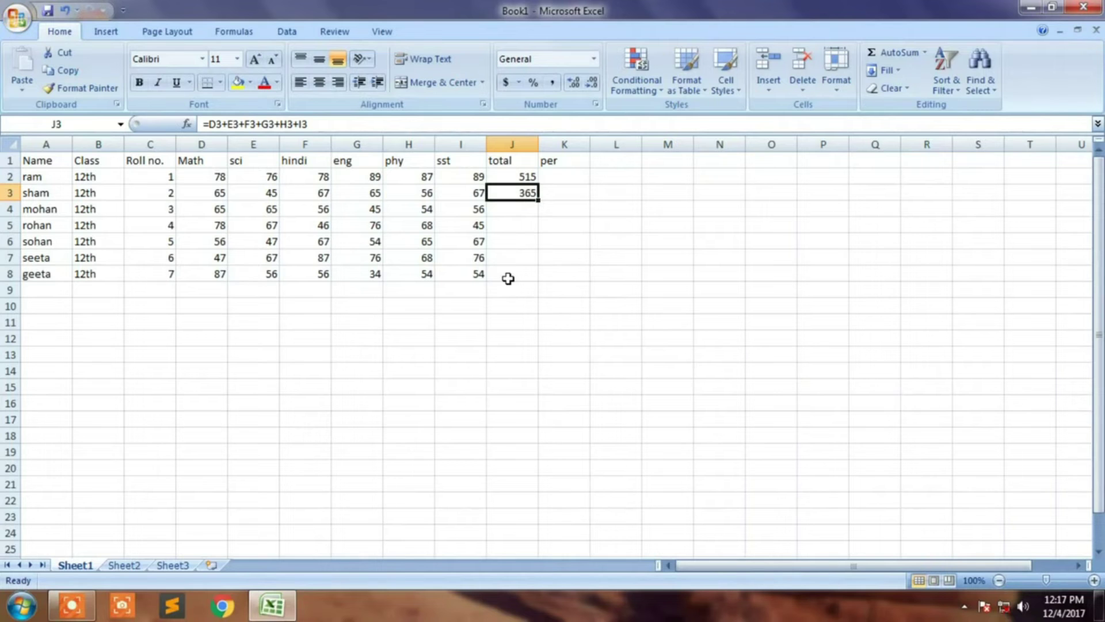
key(Left)
key(Left)
key(Left)
key(Left)
key(Left)
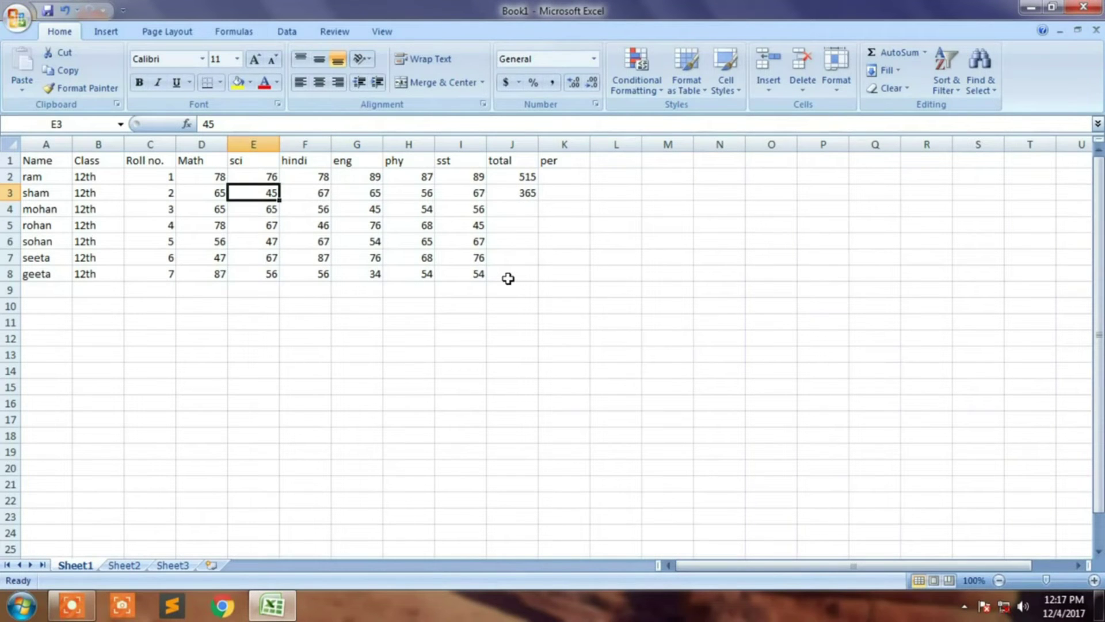
text(54)
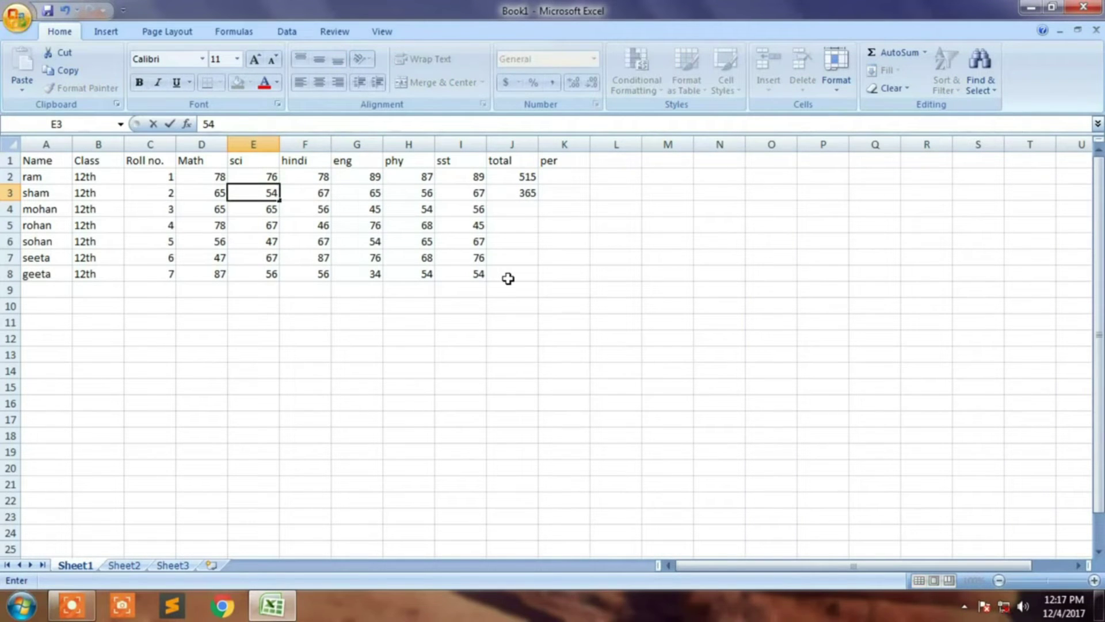
key(Return)
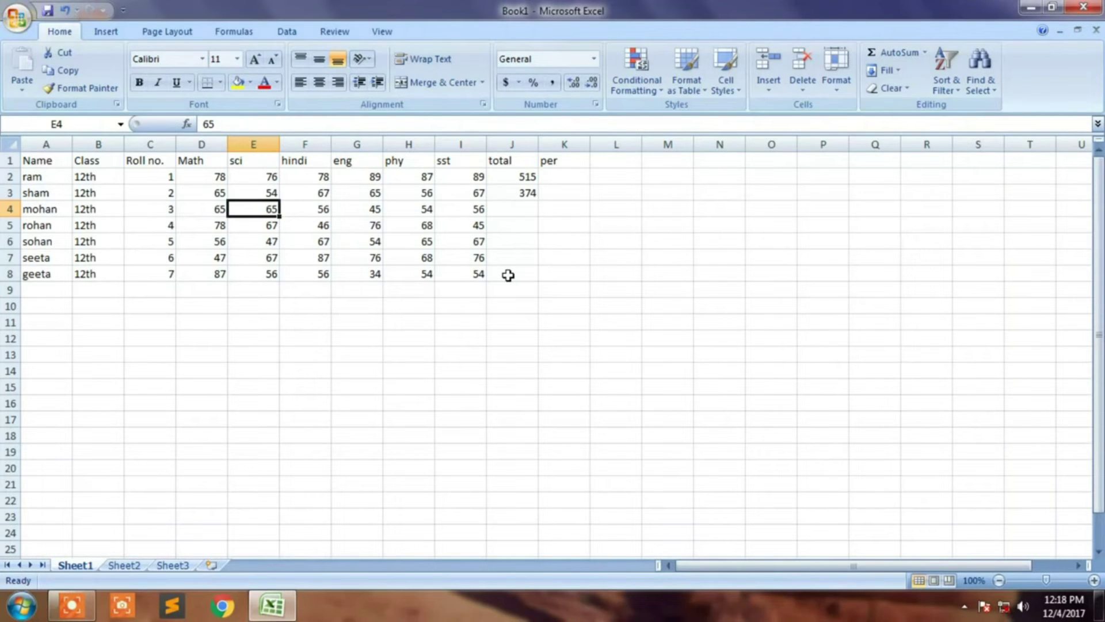
Delete the literal-number total formula from the first student's total cell J2
key(Right)
key(Right)
key(Right)
key(Up)
key(Up)
key(Right)
key(Right)
key(Right)
key(Left)
key(Delete)
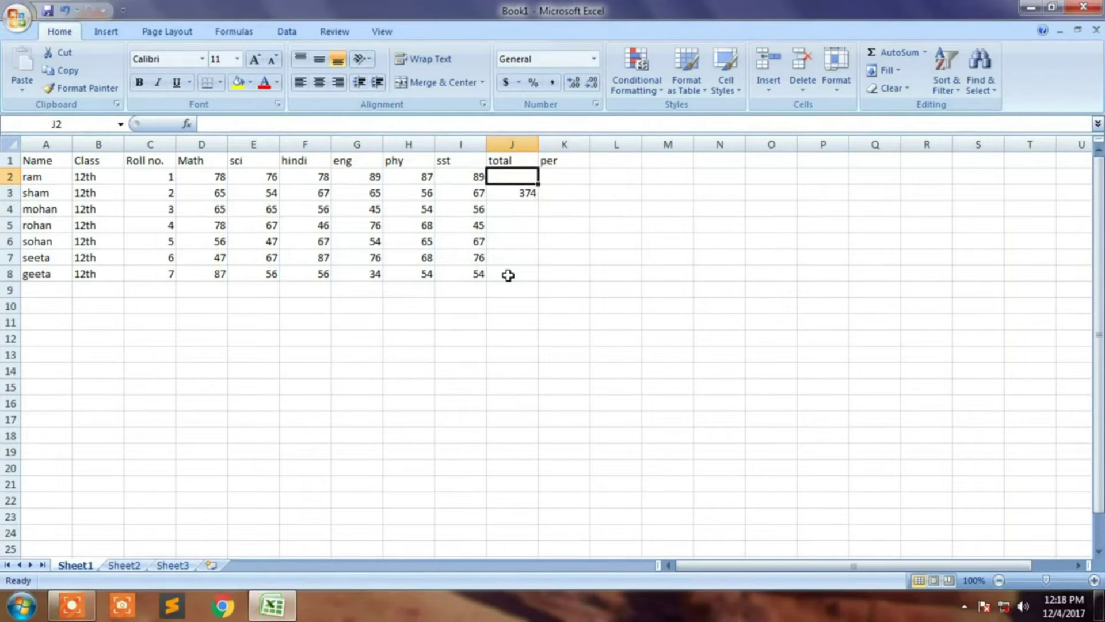
Calculate the first student's total in J2 from cell references with the formula =d2+e2+f2+g2+h2+i2
text(=)
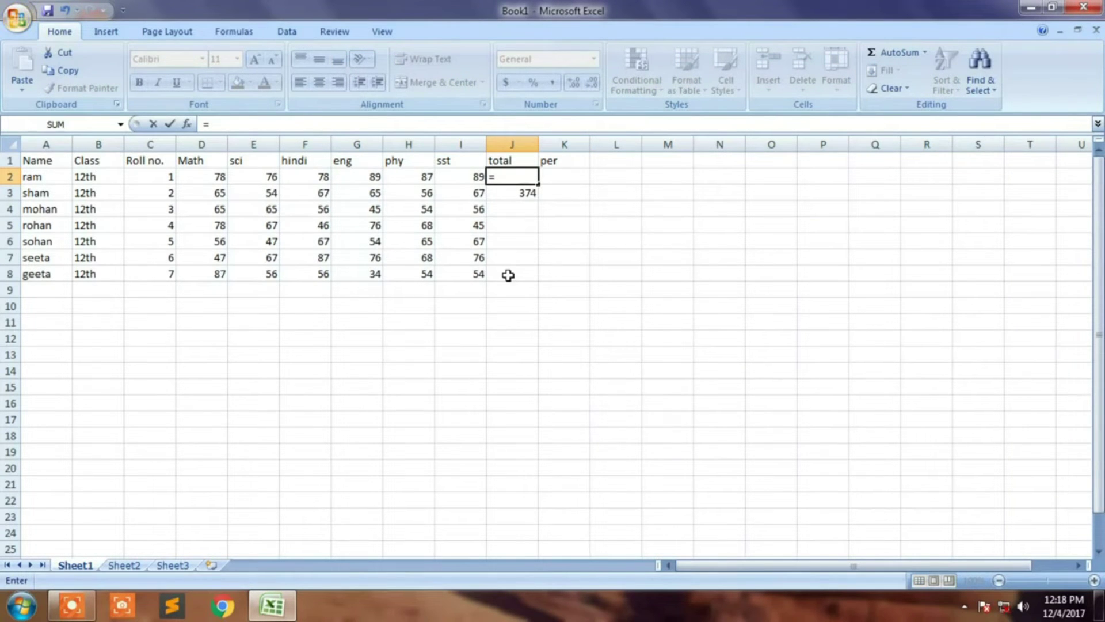
text(d2)
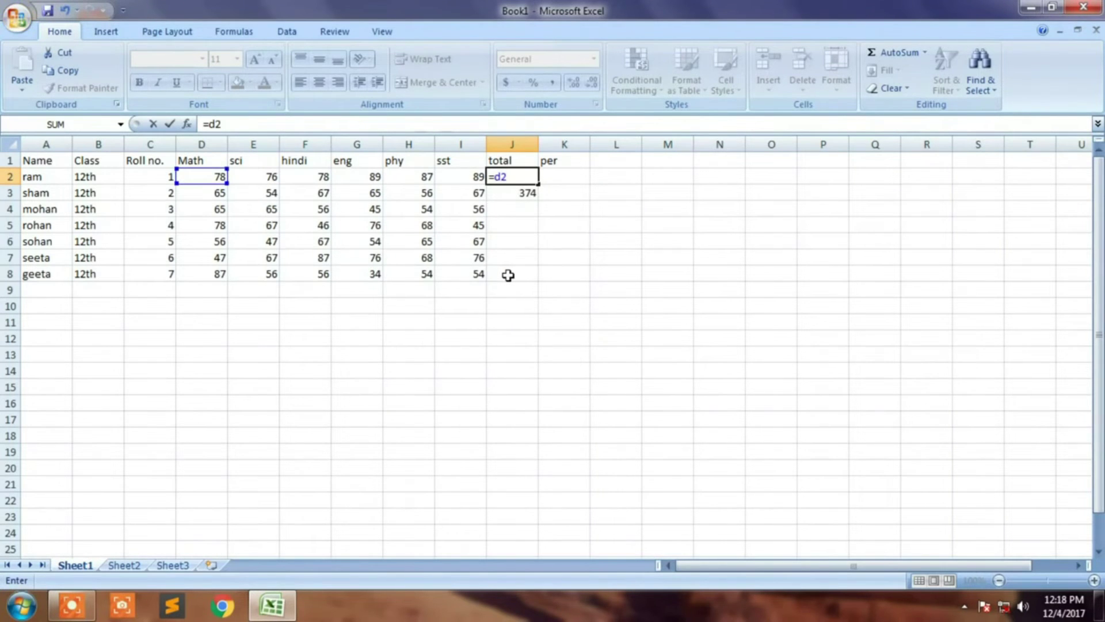
key(BackSpace)
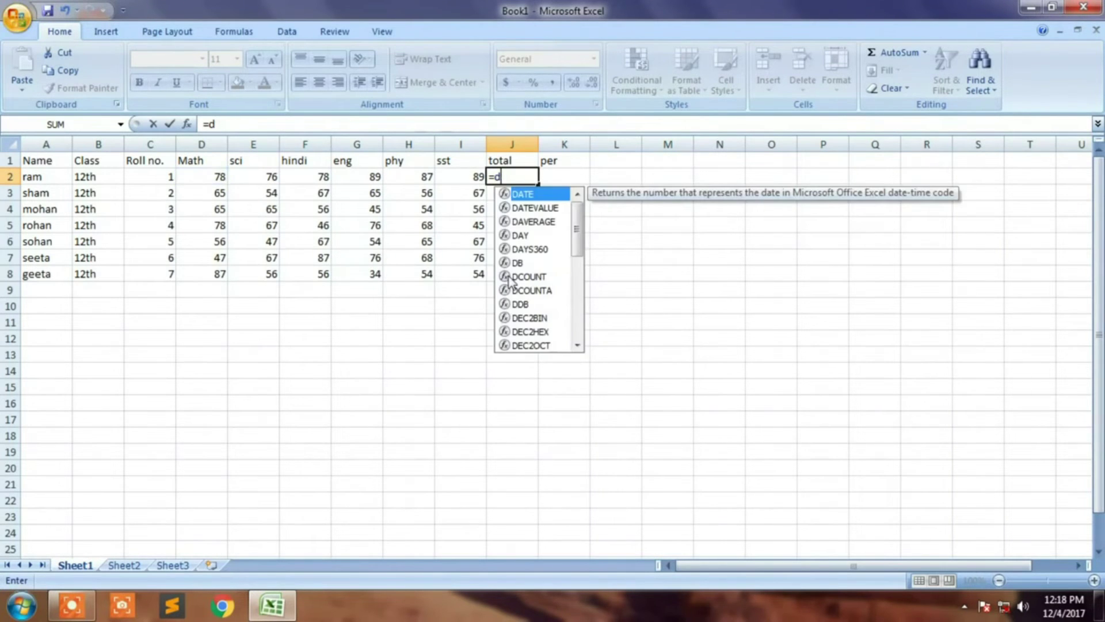
text(e+)
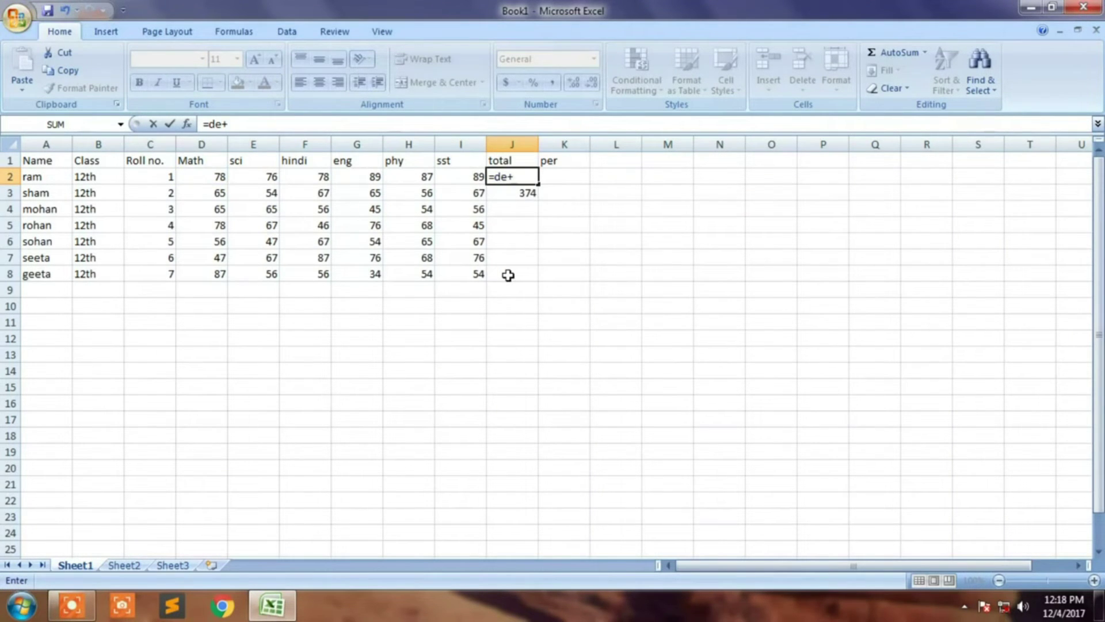
key(BackSpace)
key(BackSpace)
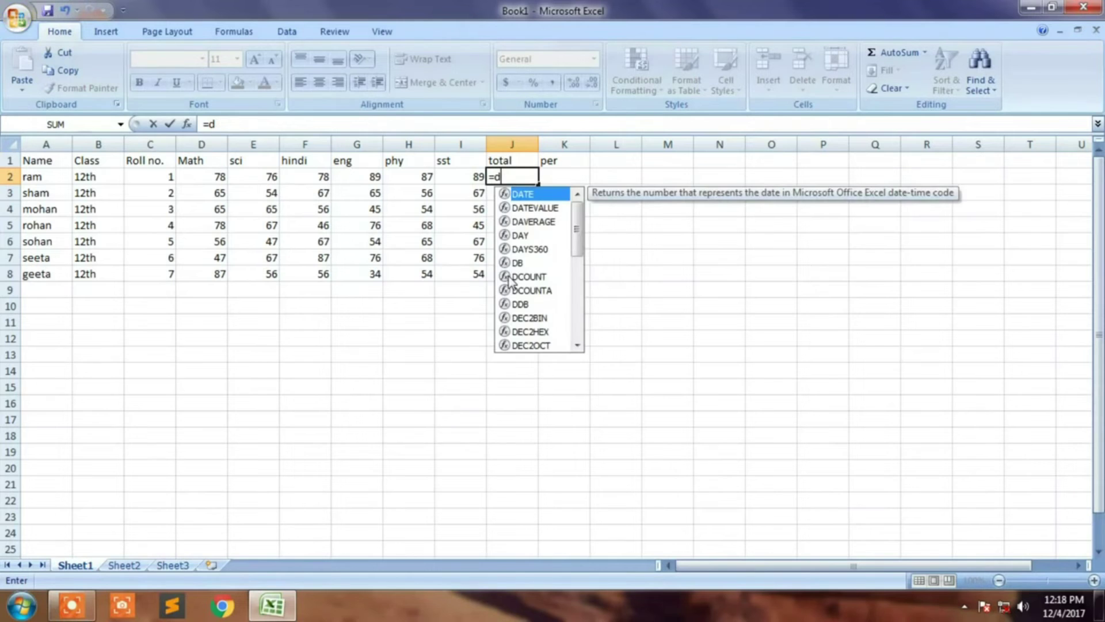
text(2+e2+)
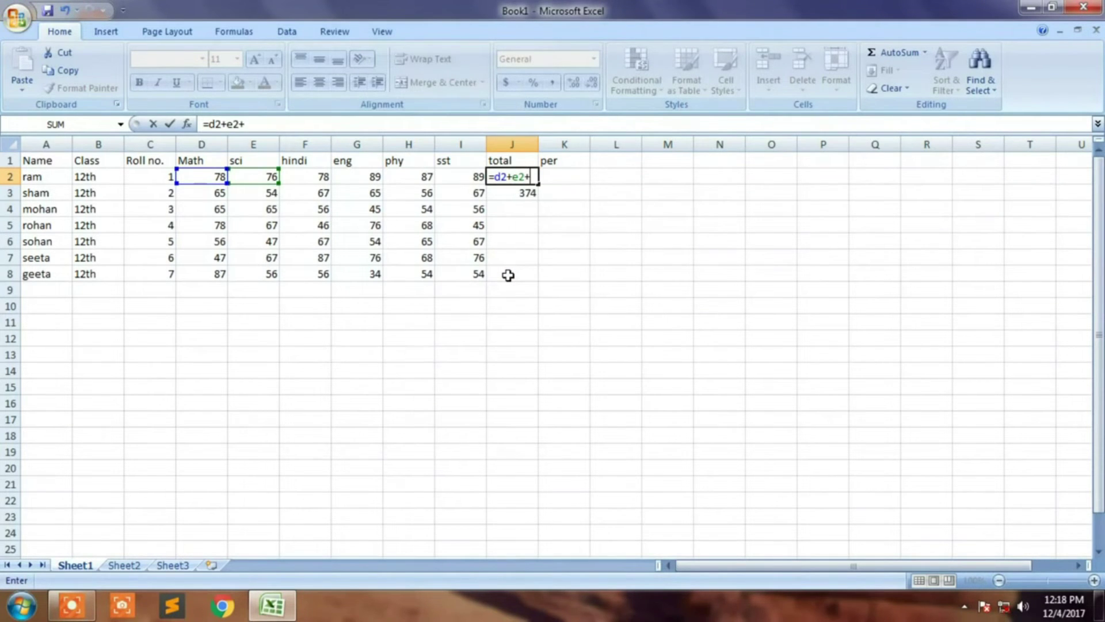
text(f2+g2+h2+)
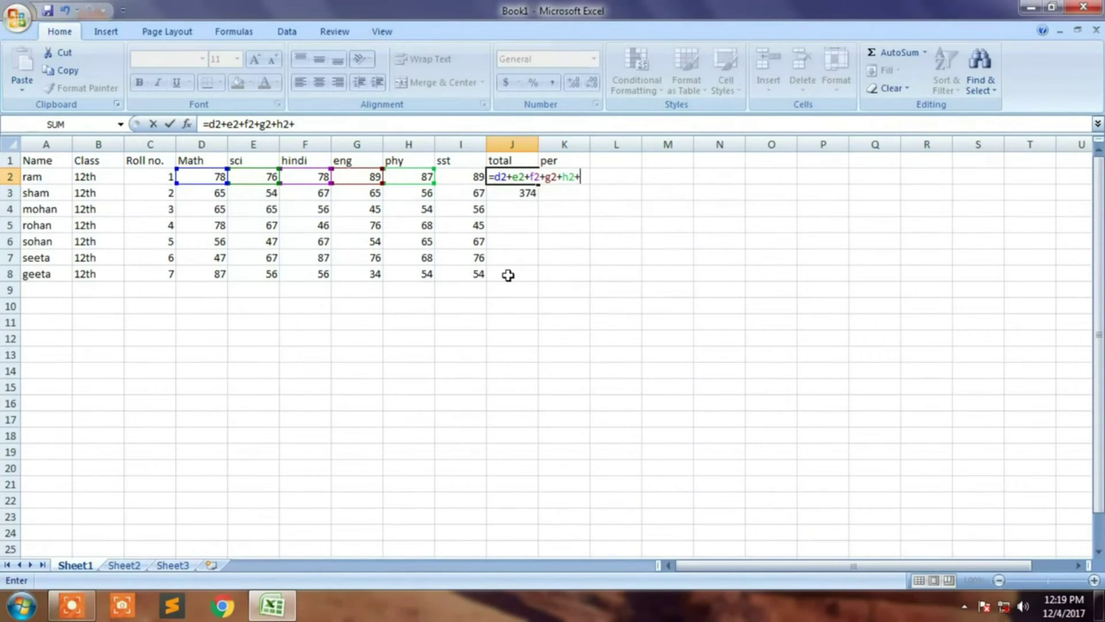
text(i2)
key(Return)
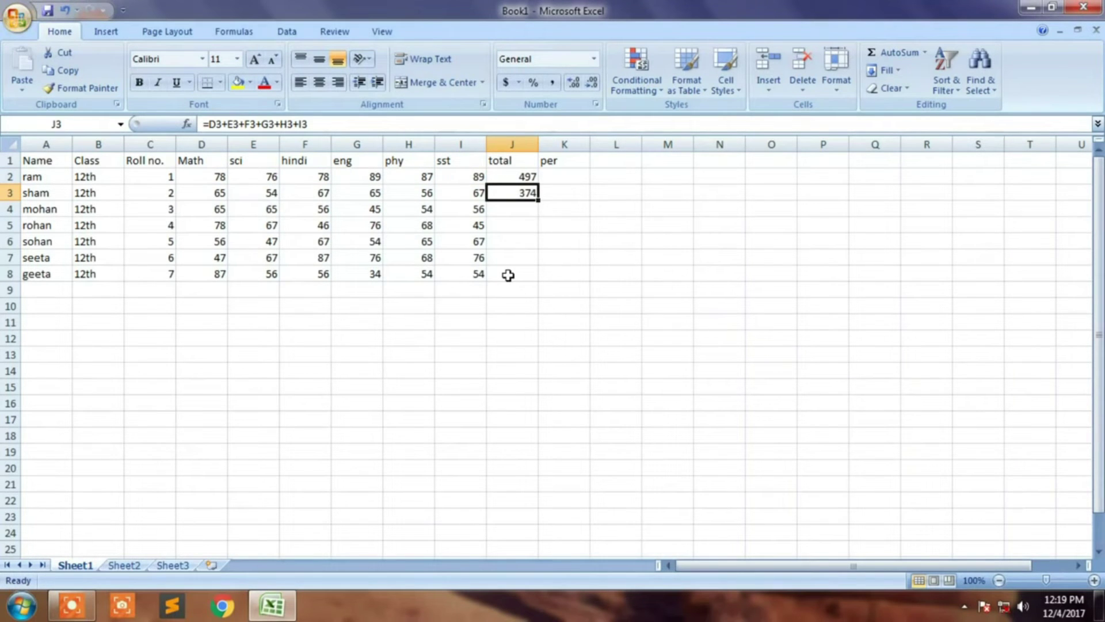
Change the first student's eng mark in cell G2 to 75
key(Left)
key(Left)
key(Left)
key(Up)
text(75)
key(Return)
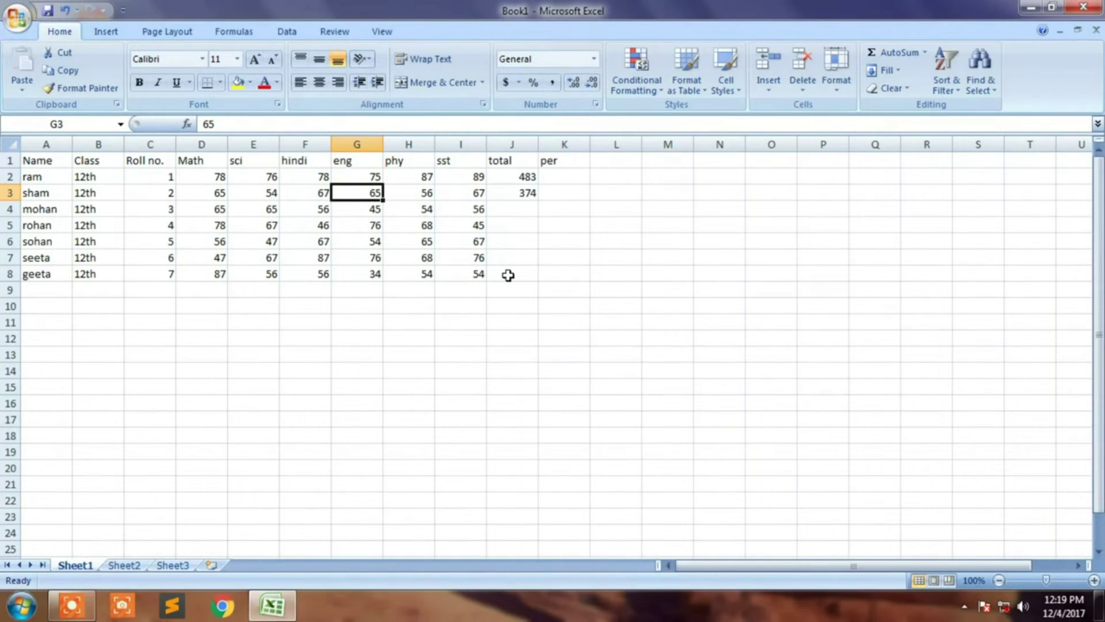
key(Down)
key(Down)
key(Down)
key(Down)
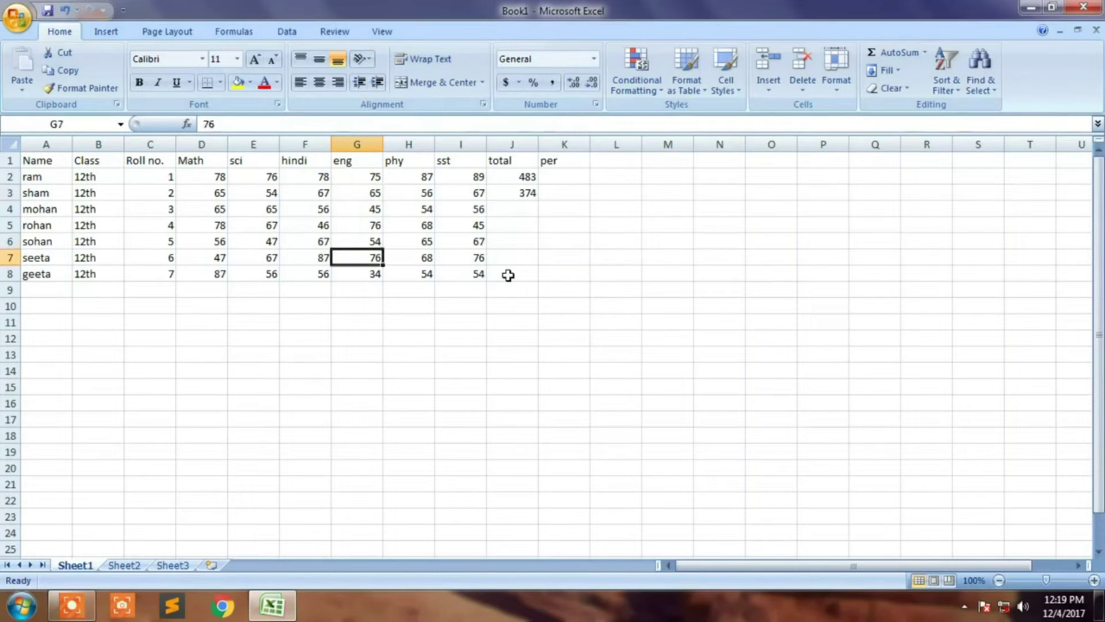
key(Down)
key(Left)
key(Down)
key(Down)
key(Left)
key(Left)
key(Right)
key(Right)
key(Right)
key(Right)
key(Right)
key(Right)
key(Right)
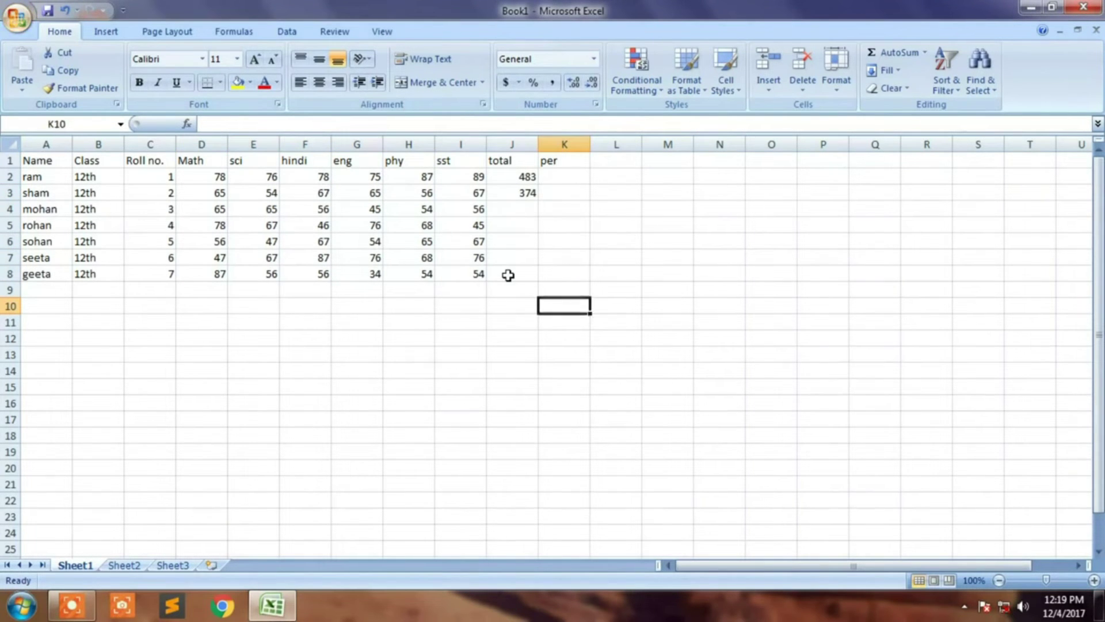
key(Left)
text(=)
key(Left)
key(Left)
key(Left)
key(Left)
key(Left)
key(Left)
key(Up)
key(Up)
key(Up)
key(Up)
key(Up)
key(Up)
key(Up)
key(Up)
key(Up)
key(Return)
key(Up)
key(Delete)
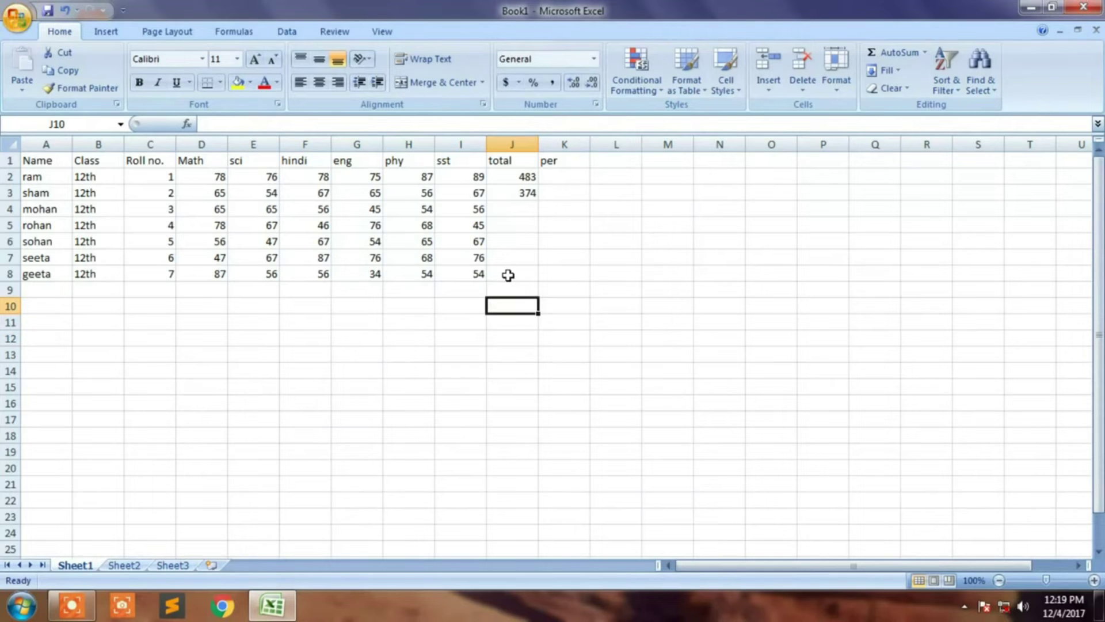
Enter the formula =D10+E10+F10+G10+H10+I10 in J10, picking each referenced cell of the empty row 10
text(=)
key(Left)
key(Left)
key(Left)
key(Left)
key(Left)
key(Left)
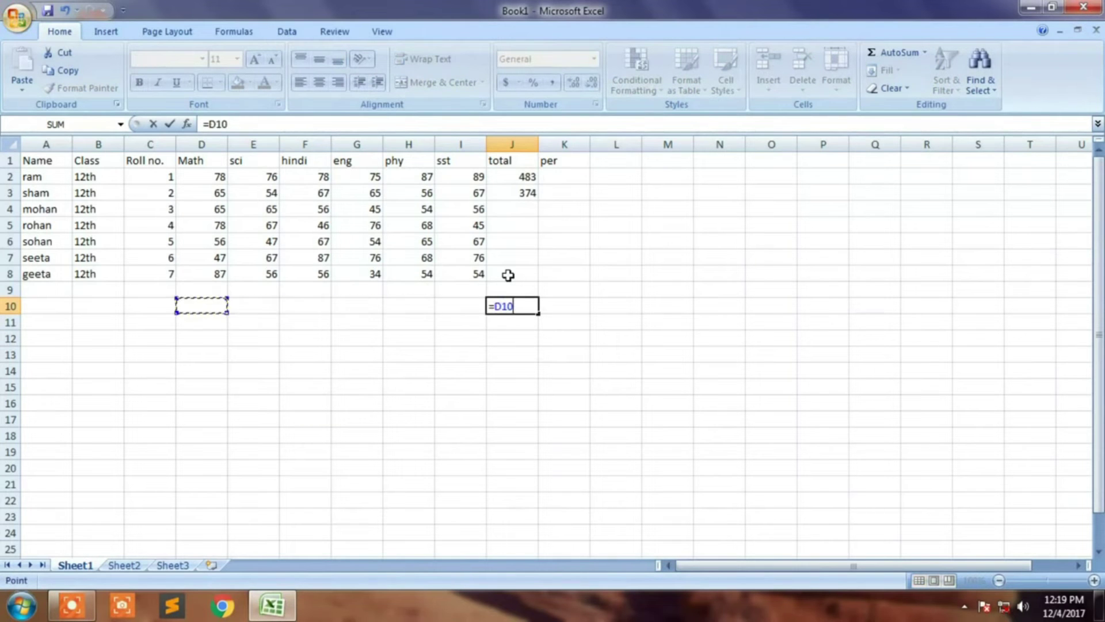
text(+)
key(Left)
key(Left)
key(Left)
key(Left)
key(Left)
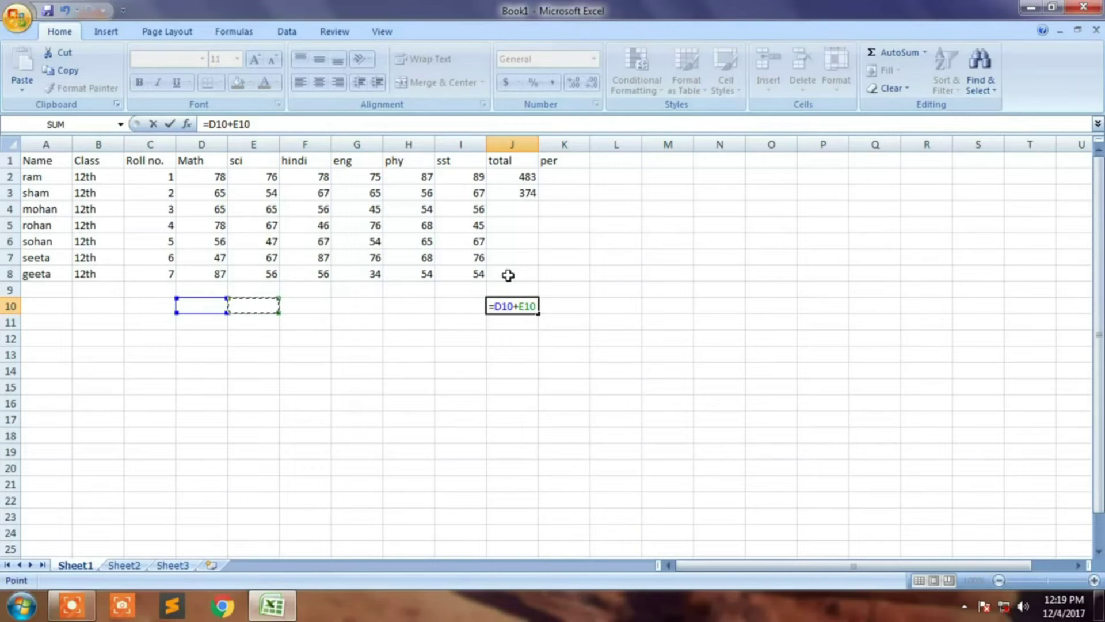
text(+)
key(Left)
key(Left)
key(Left)
key(Left)
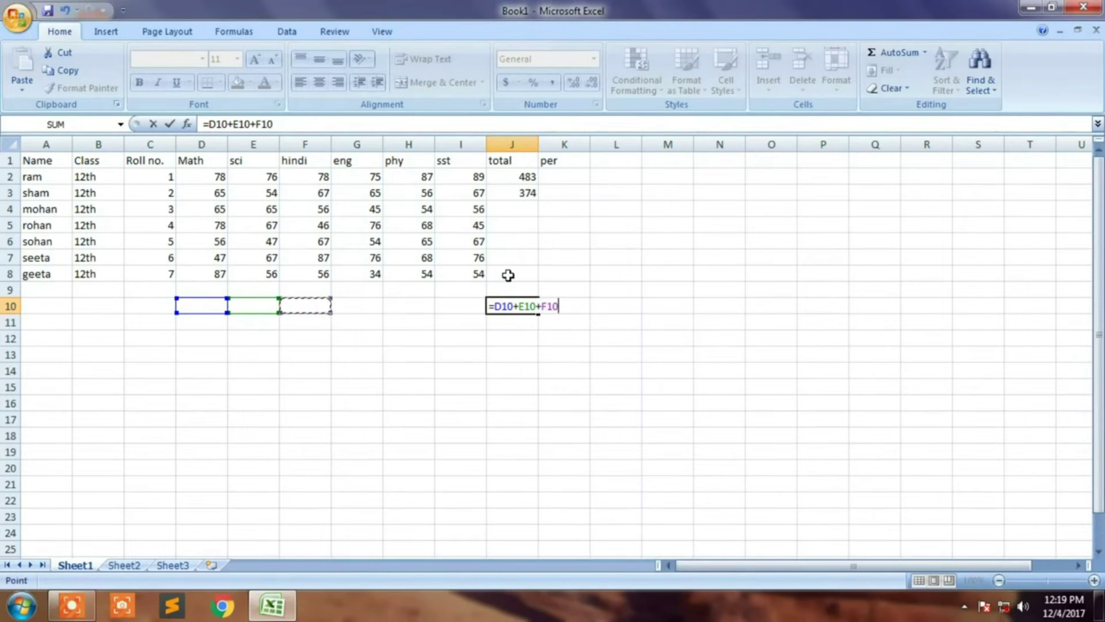
text(+)
key(Left)
key(Left)
key(Left)
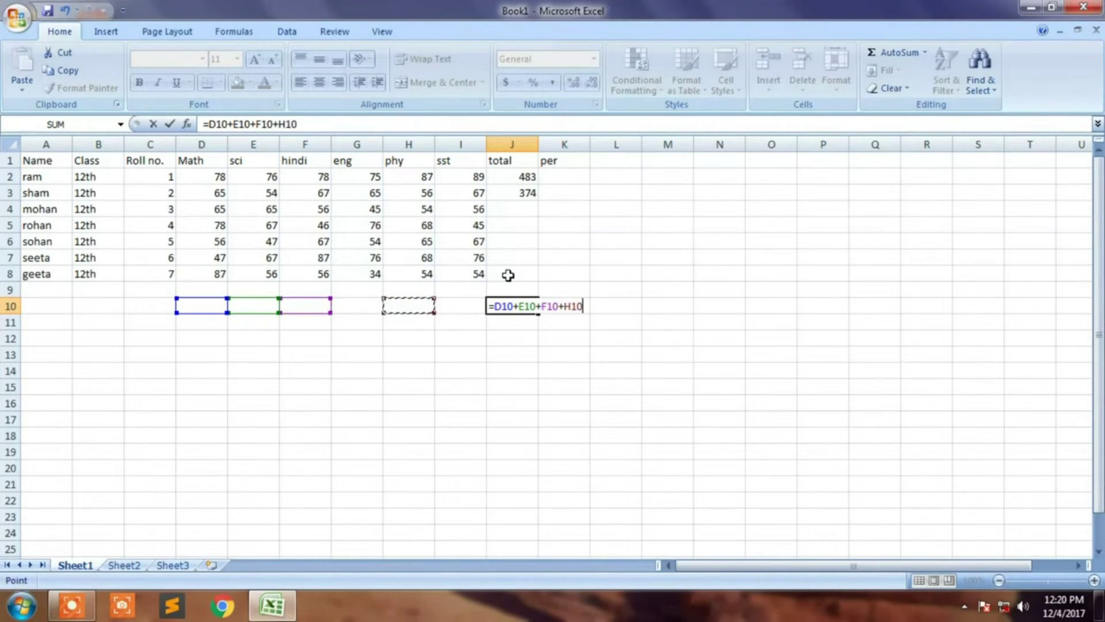
text(+)
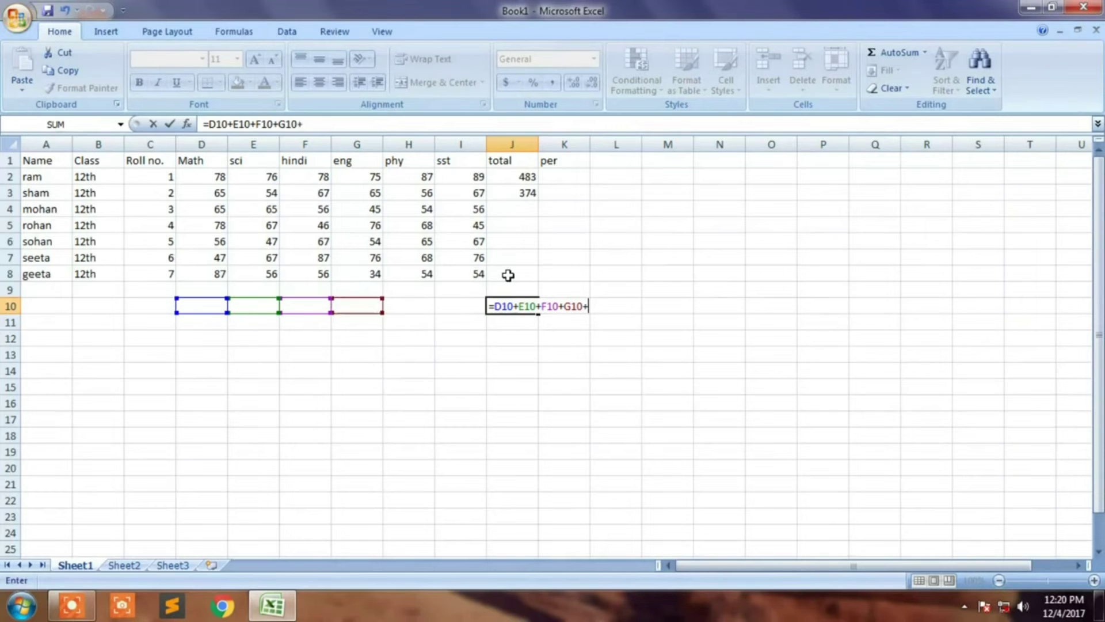
key(Left)
key(Left)
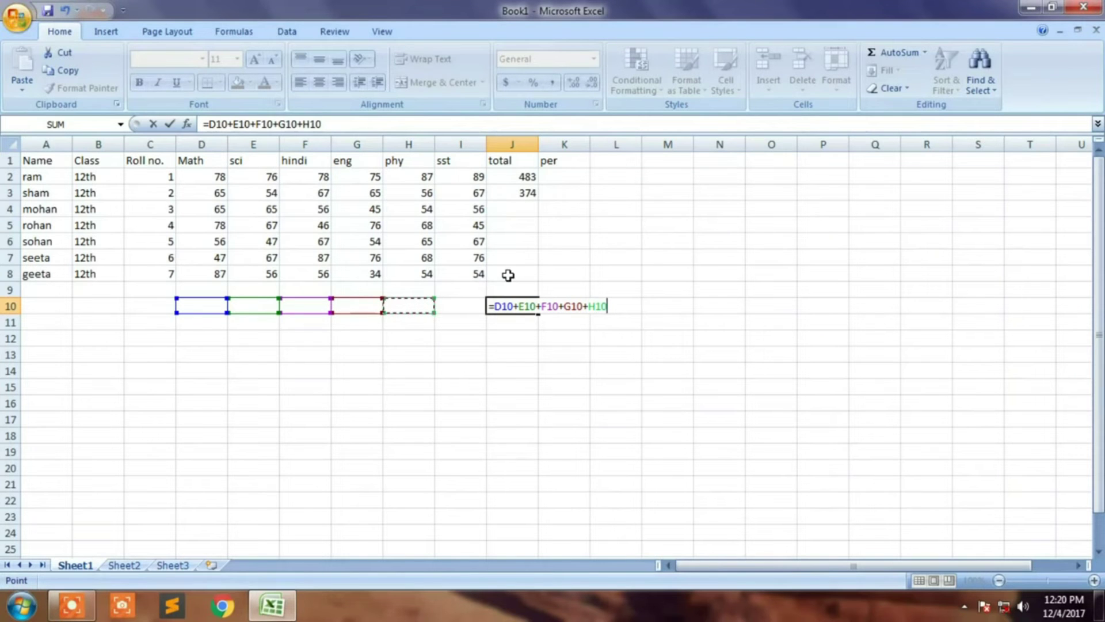
text(+)
key(Left)
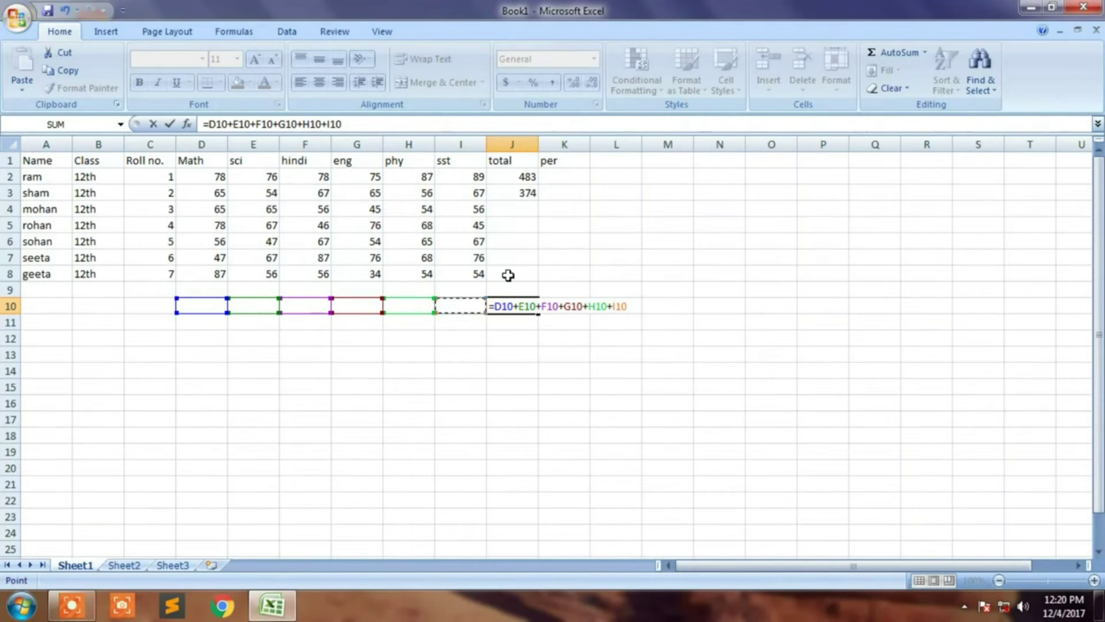
key(Return)
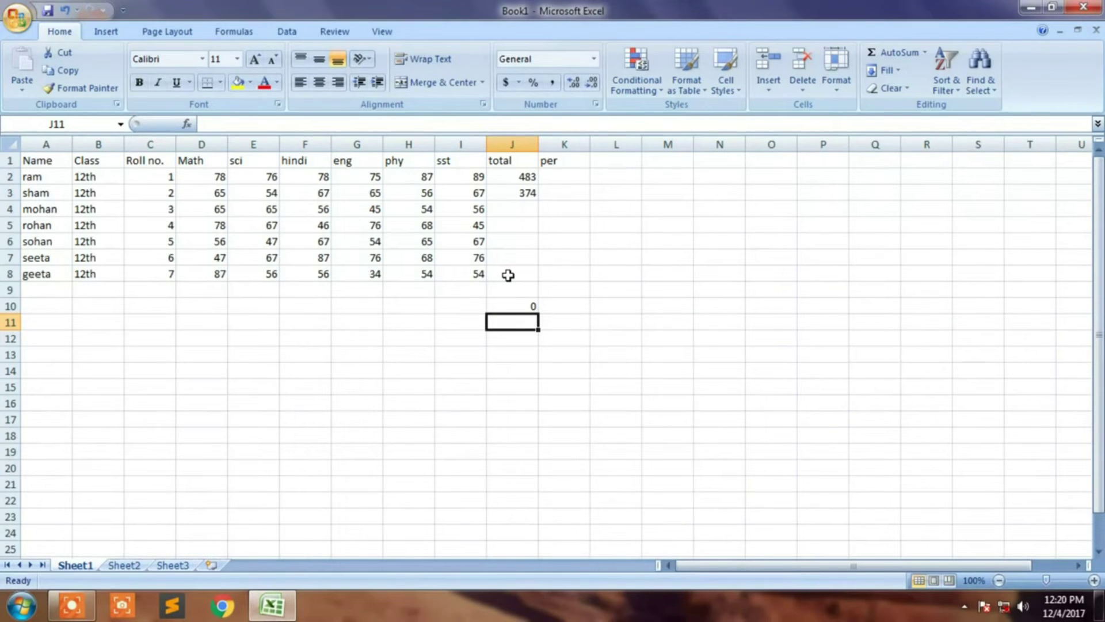
Fill D10 through I10 with the sample marks 65, 67, 87, 89, 45 and 45
key(Up)
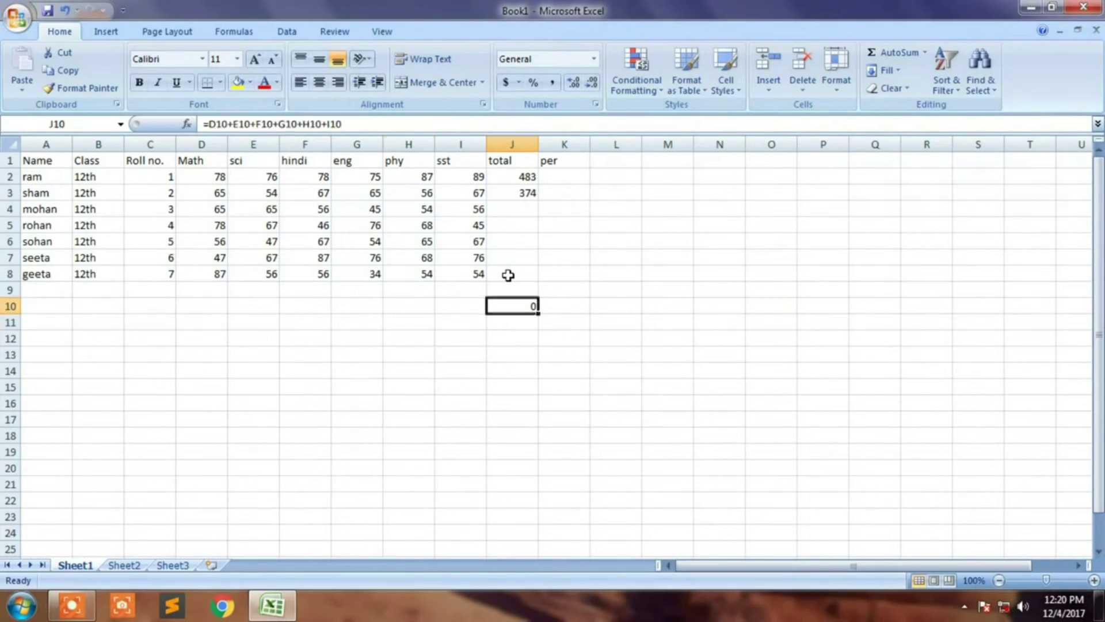
key(Left)
key(Left)
key(Left)
key(Left)
key(Left)
key(Left)
text(65)
key(Tab)
text(67)
key(Tab)
text(87)
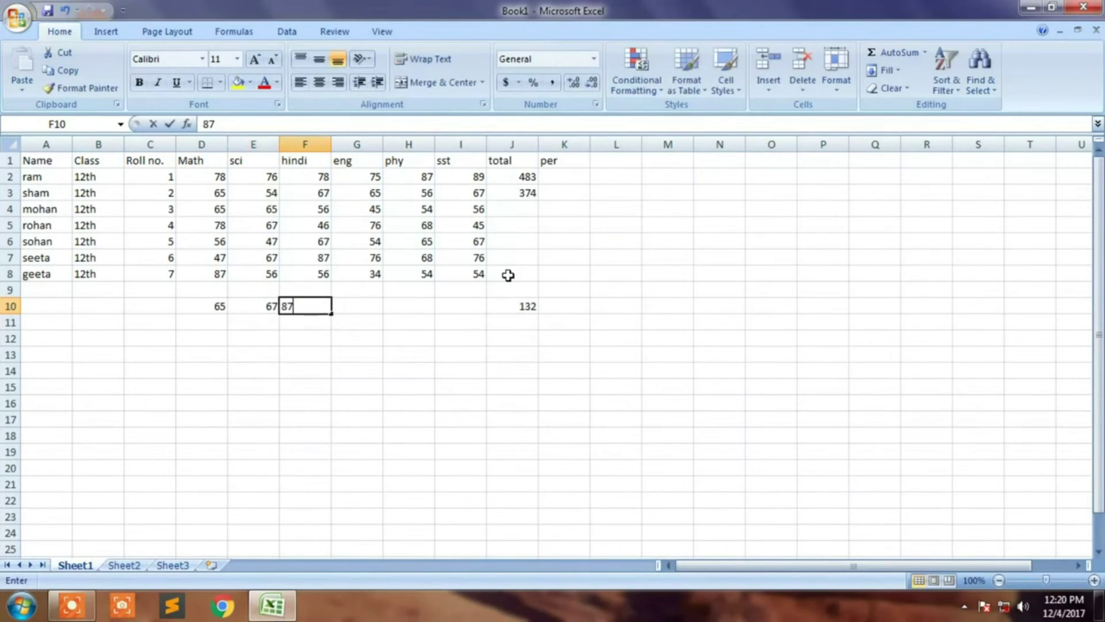
key(Tab)
text(89)
key(Tab)
text(45)
key(Tab)
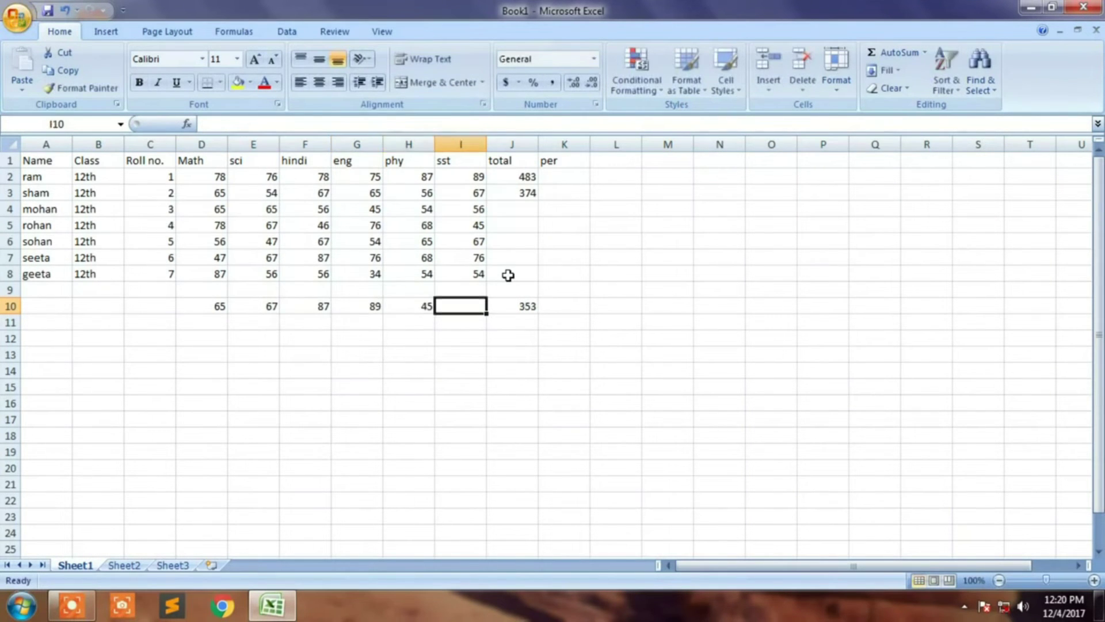
text(45)
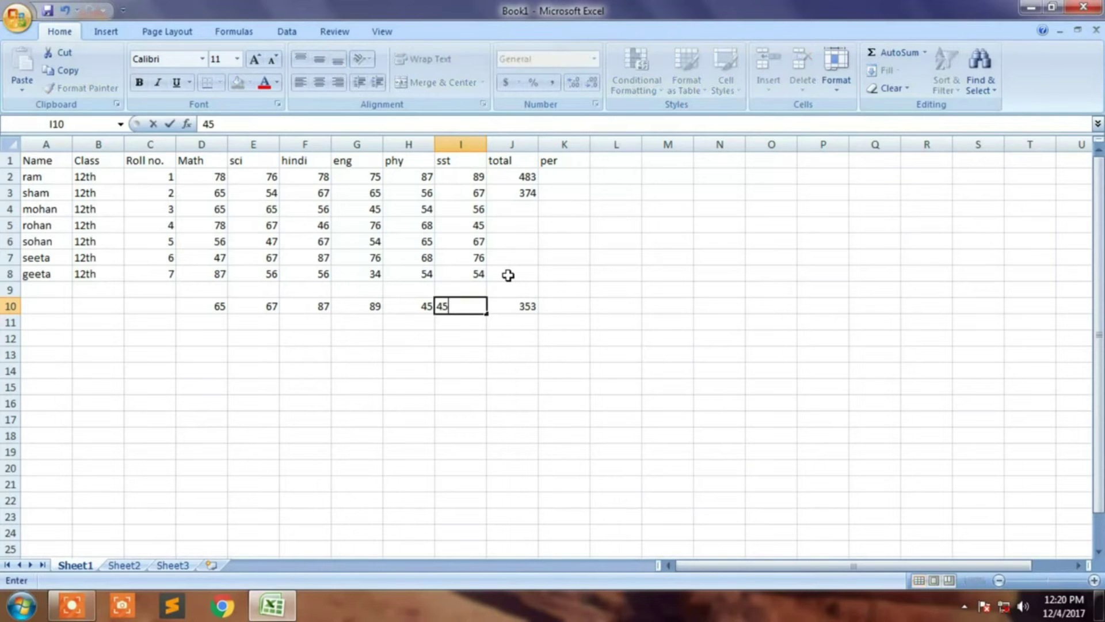
key(Tab)
key(Down)
key(Down)
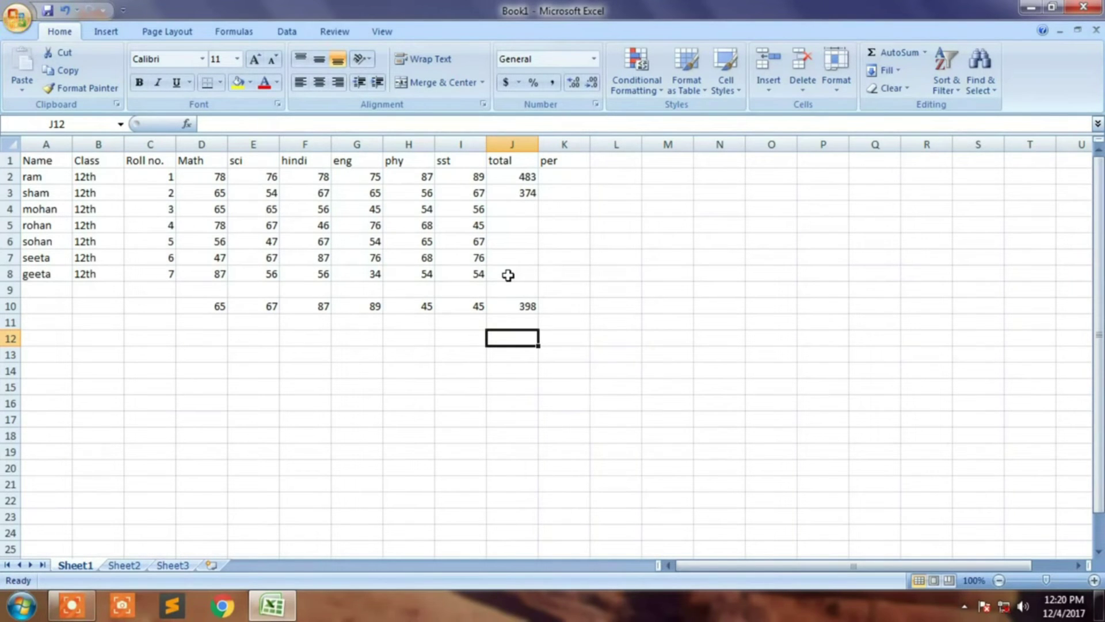
Delete the sample total formula in J10 and the sample marks in I10 back through D10
key(Up)
key(Up)
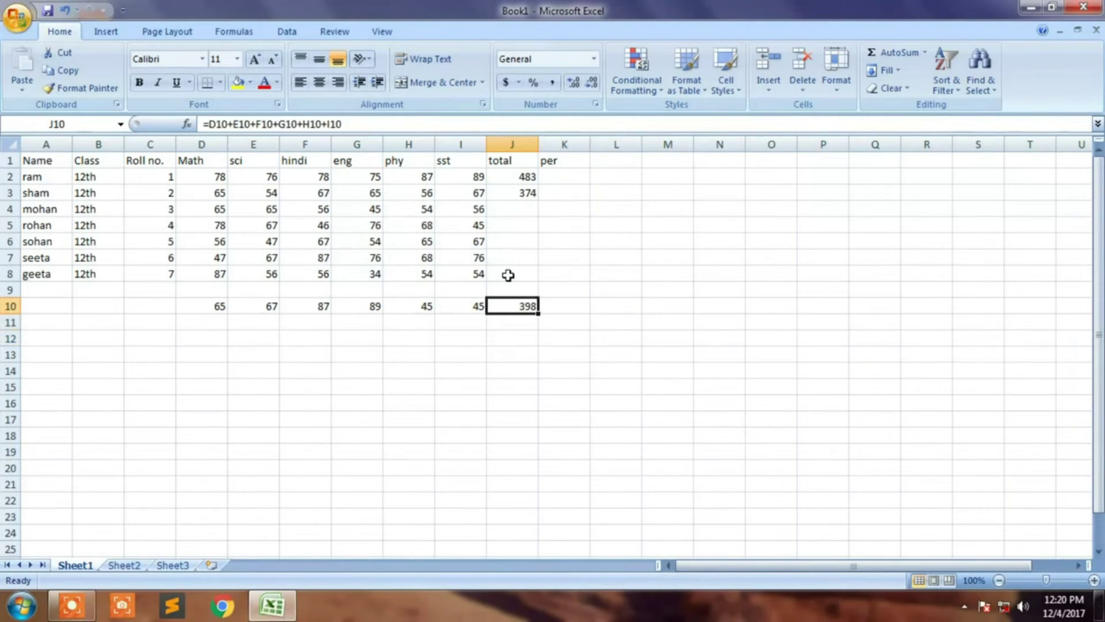
key(Delete)
key(Left)
key(Delete)
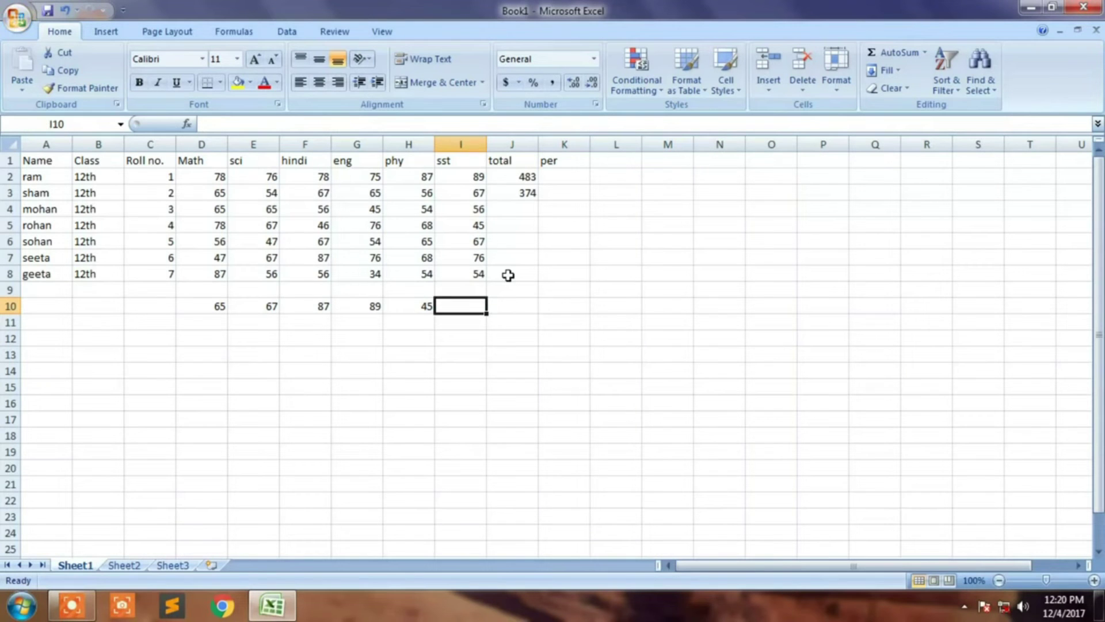
key(Left)
key(Delete)
key(Left)
key(Delete)
key(Left)
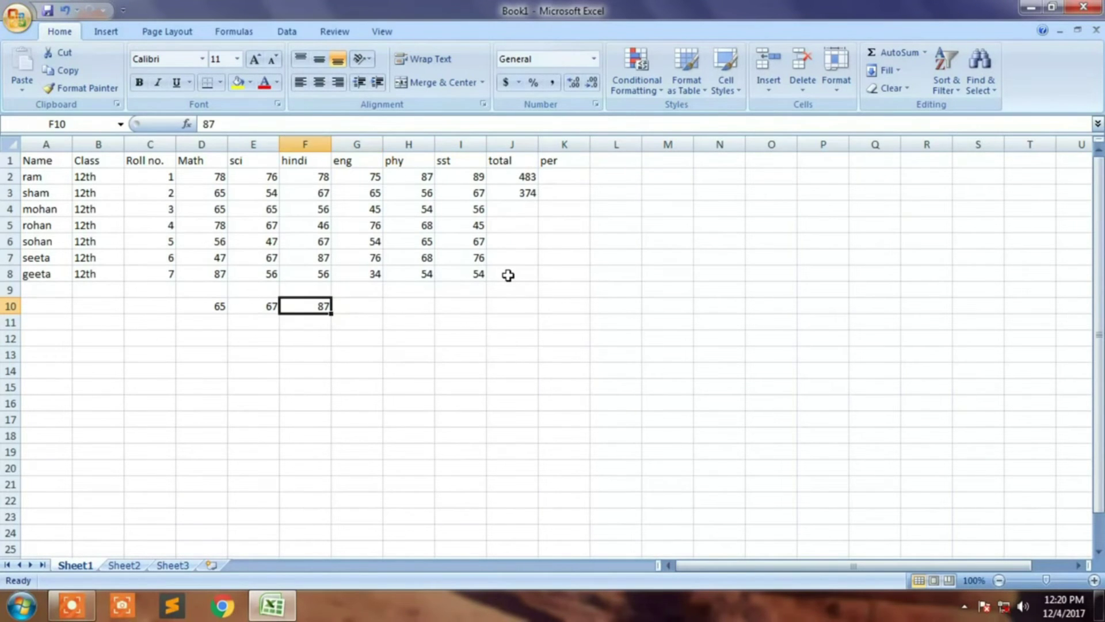
key(Delete)
key(Left)
key(Delete)
key(Left)
key(Delete)
key(Right)
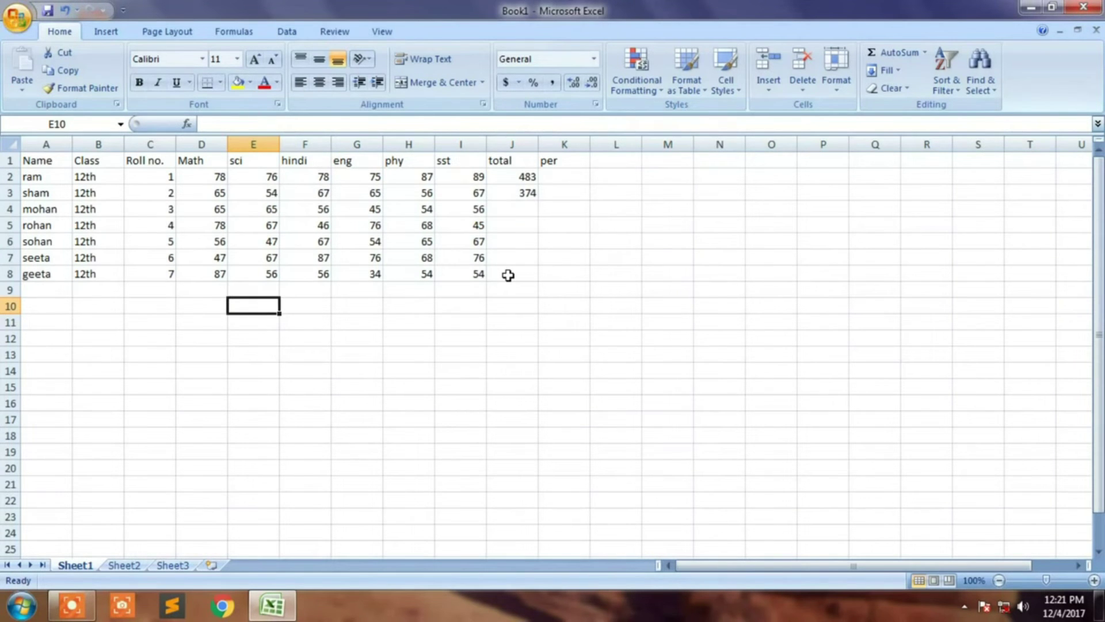
Enter the formula =sum(d4:i4) in J4 to total the third student's marks
key(Right)
key(Right)
key(Up)
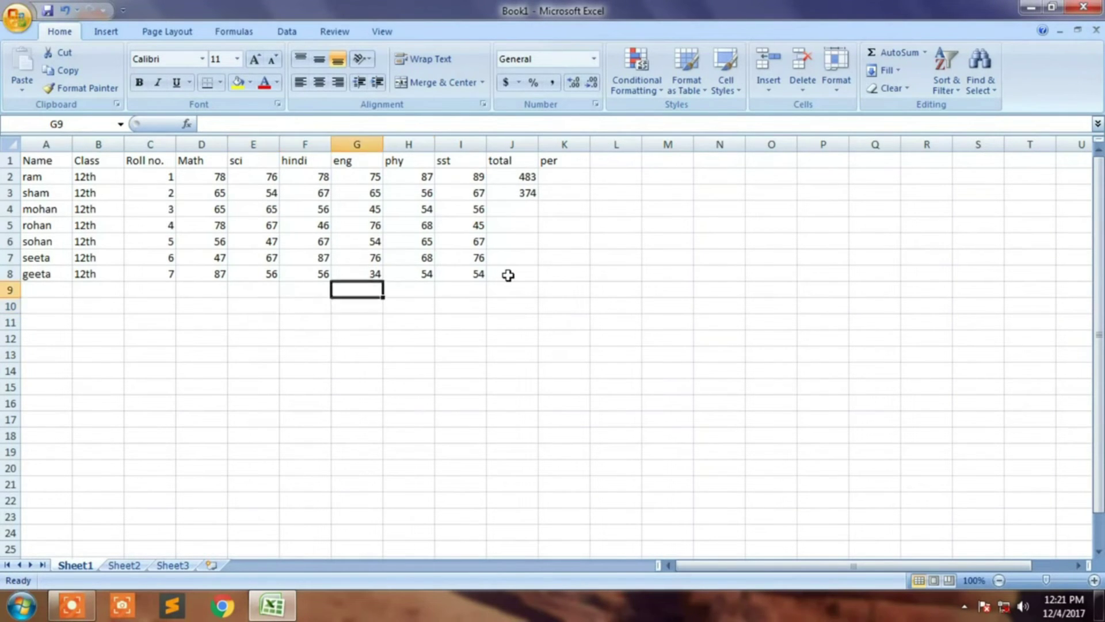
key(Up)
key(Right)
key(Right)
key(Right)
key(Up)
key(Up)
key(Up)
key(Up)
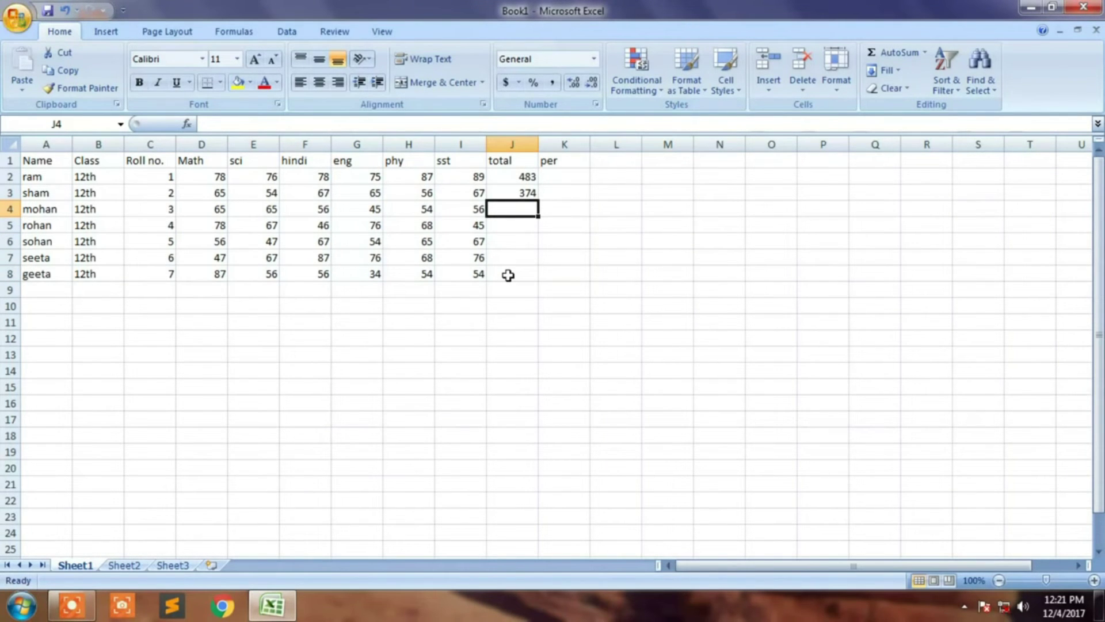
text(=sum)
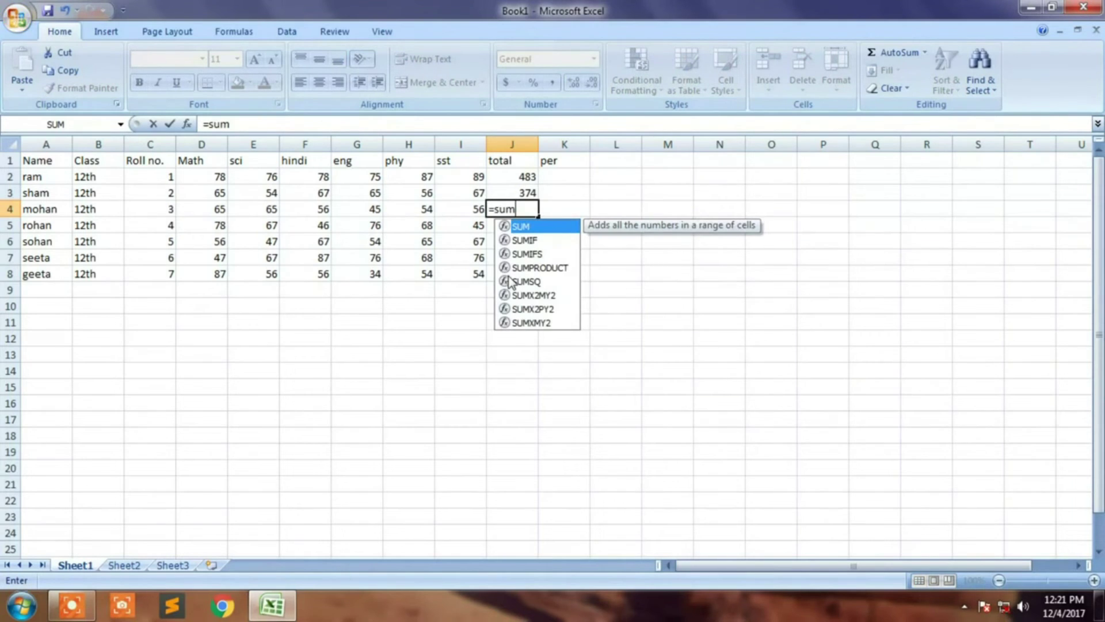
text(()
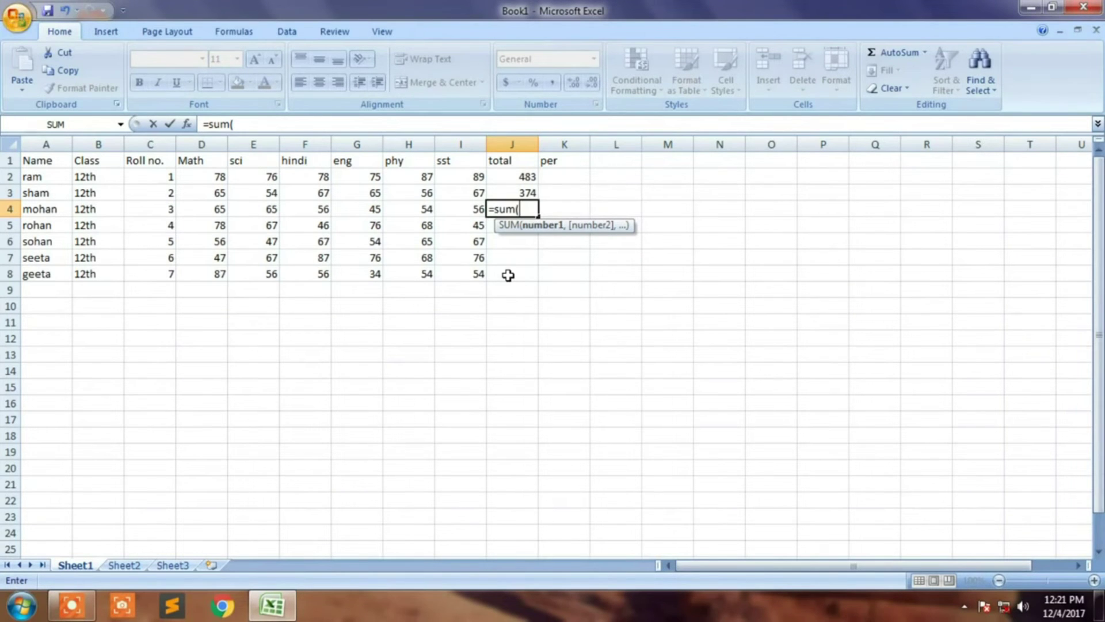
text(d)
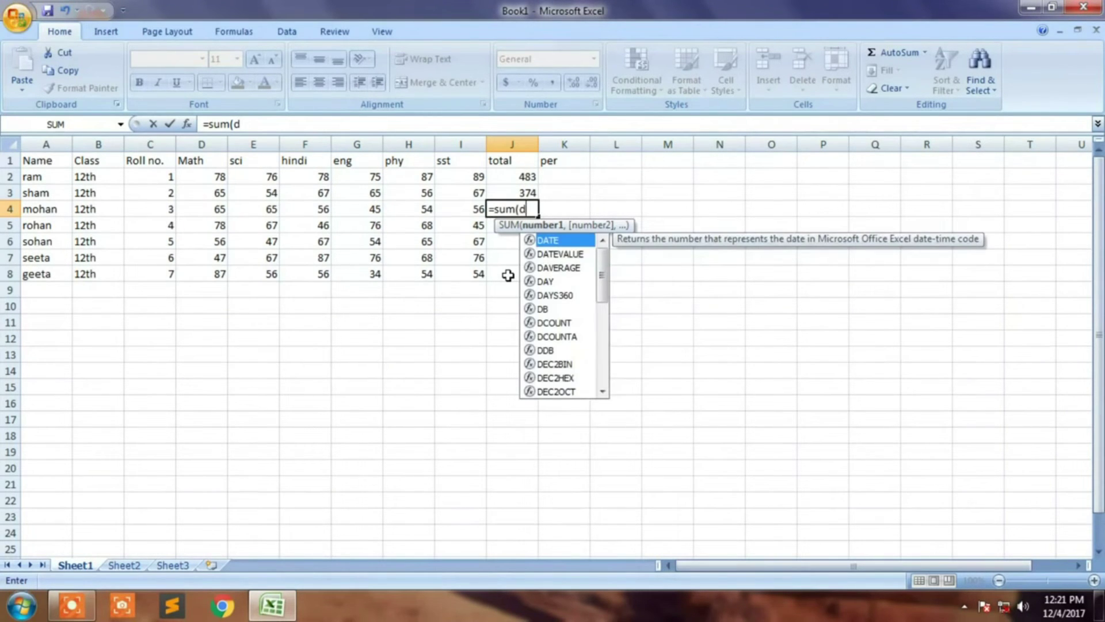
text(4)
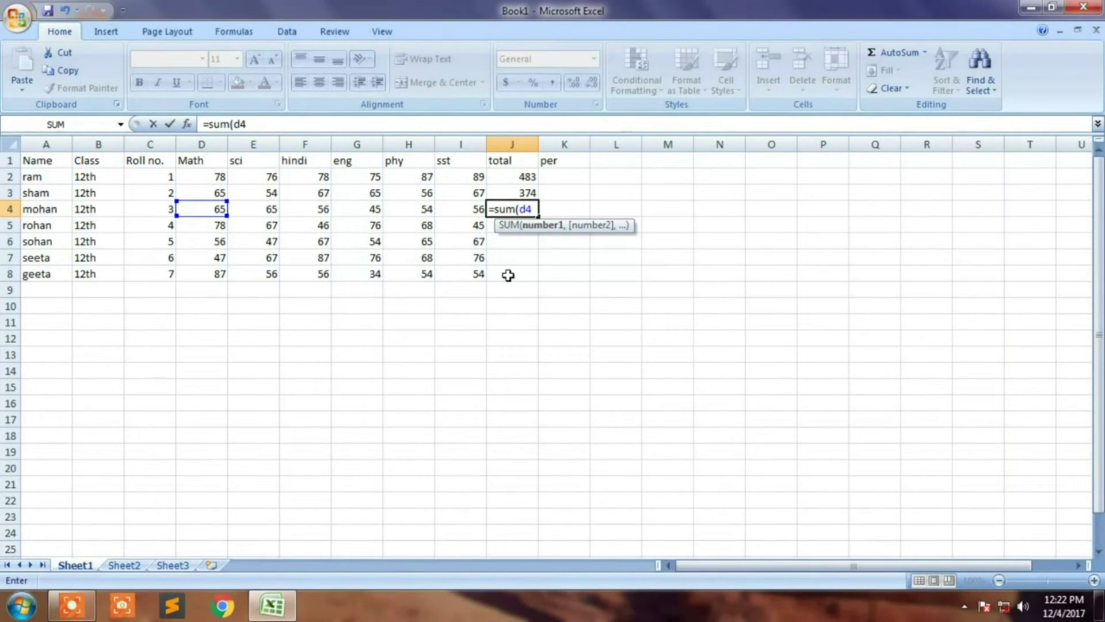
text(:i4)
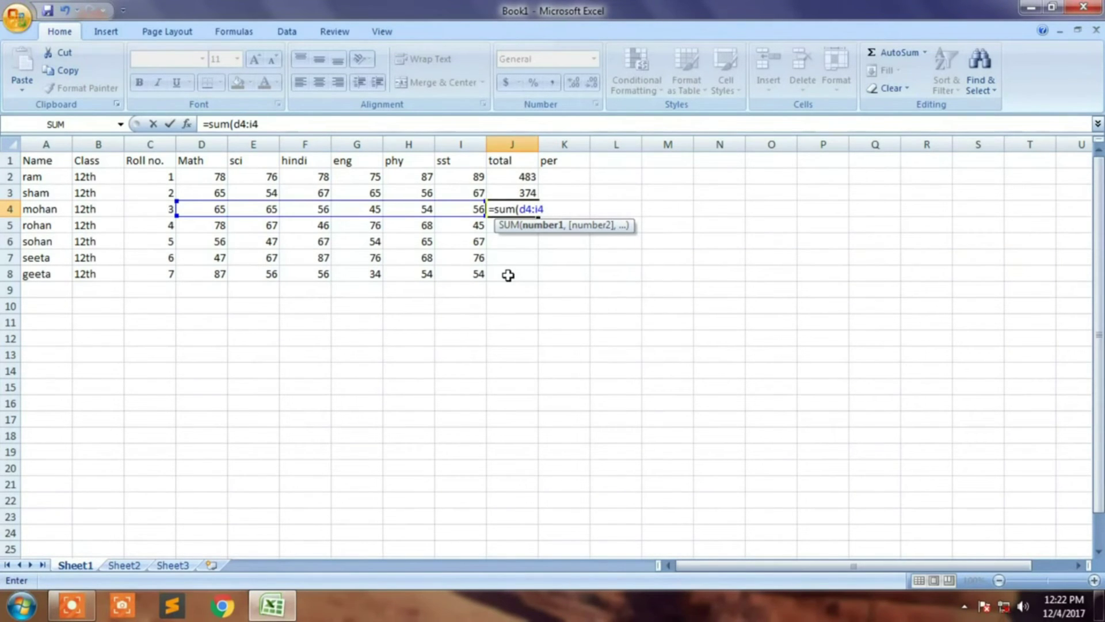
text())
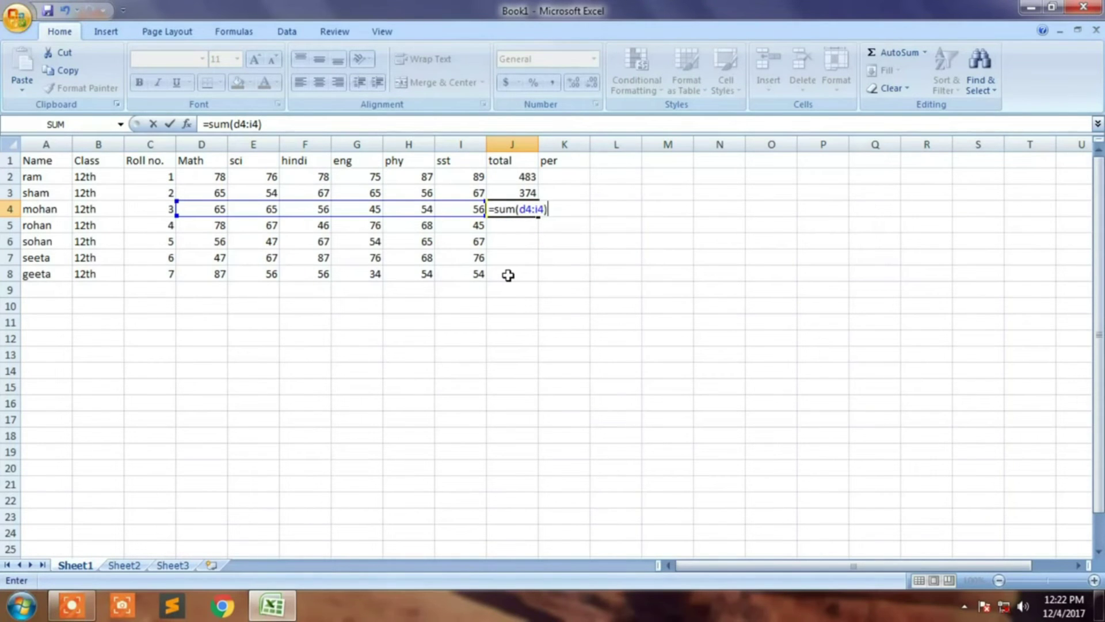
key(Return)
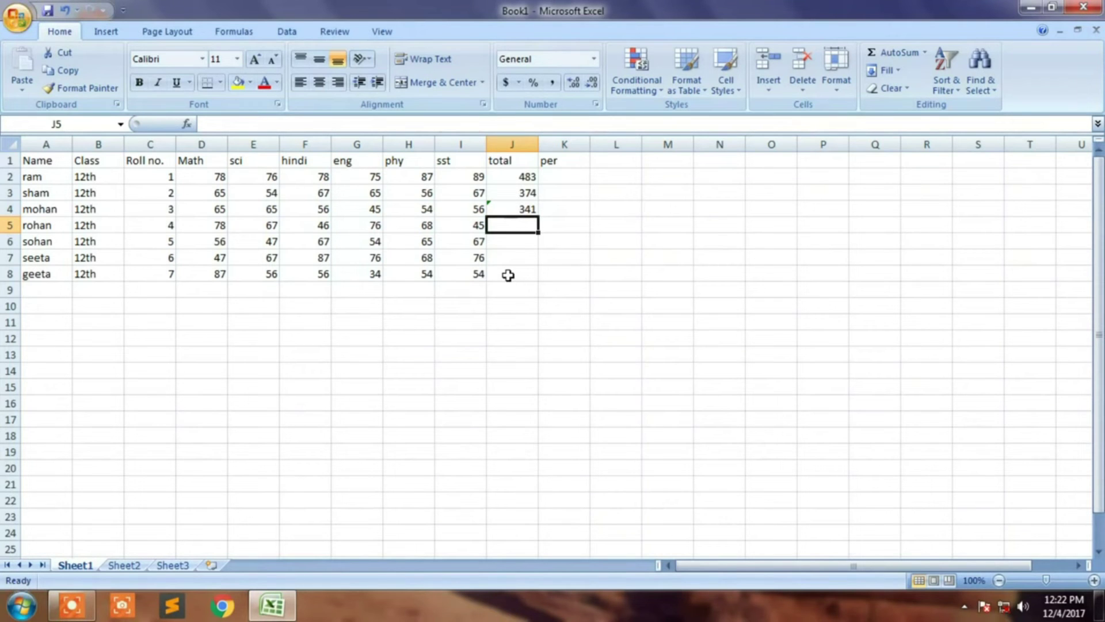
Total the fourth student's marks with the formula =sum(d5:i5) in J5
text(=su)
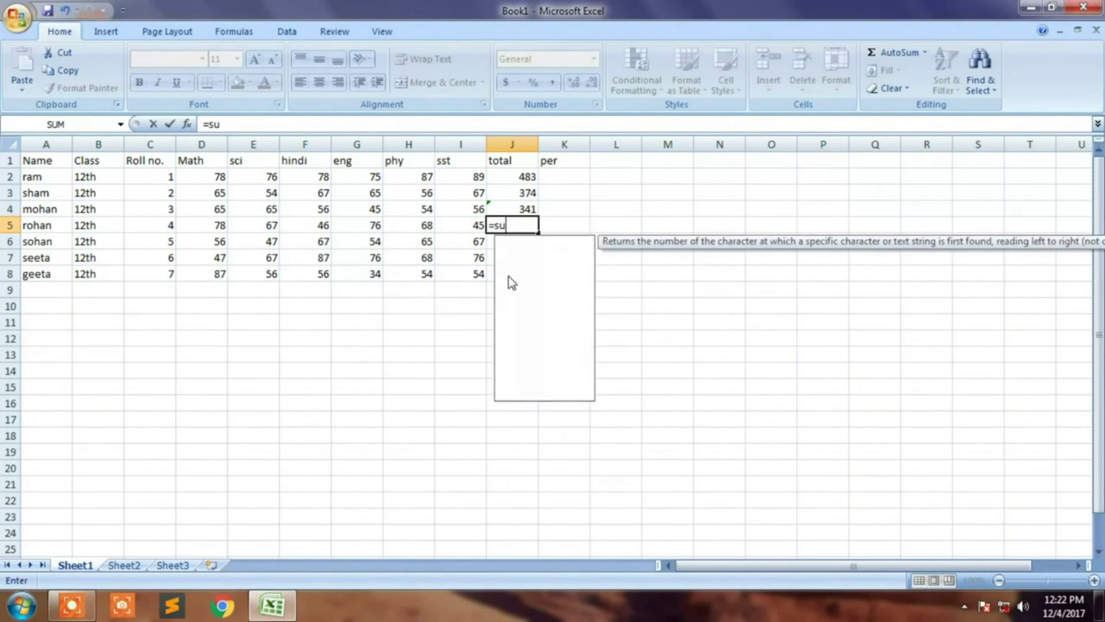
text(m()
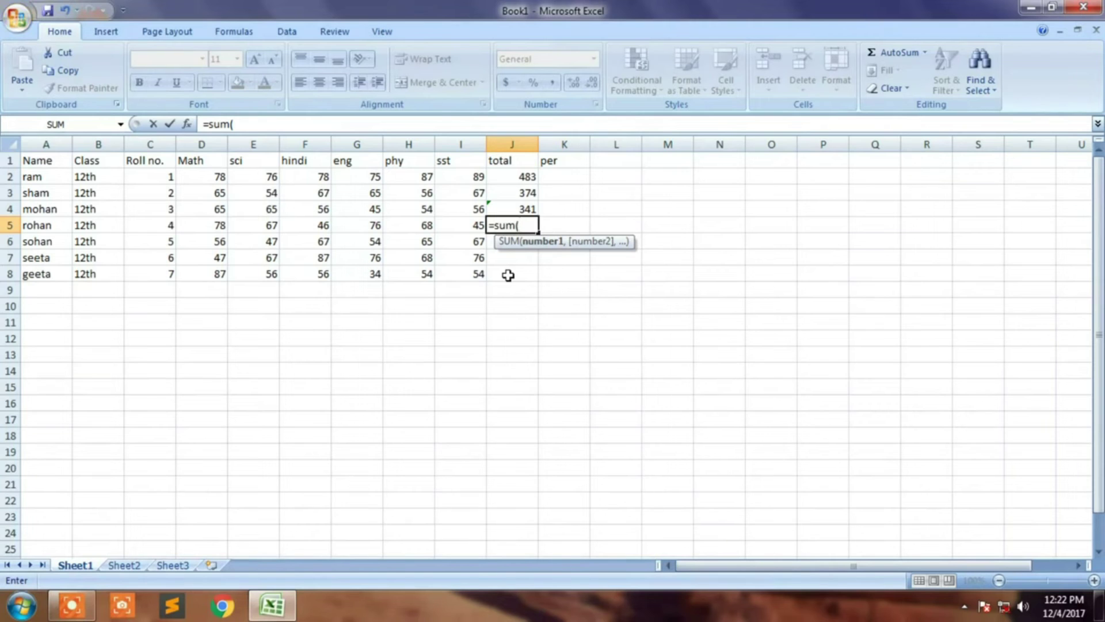
text(d)
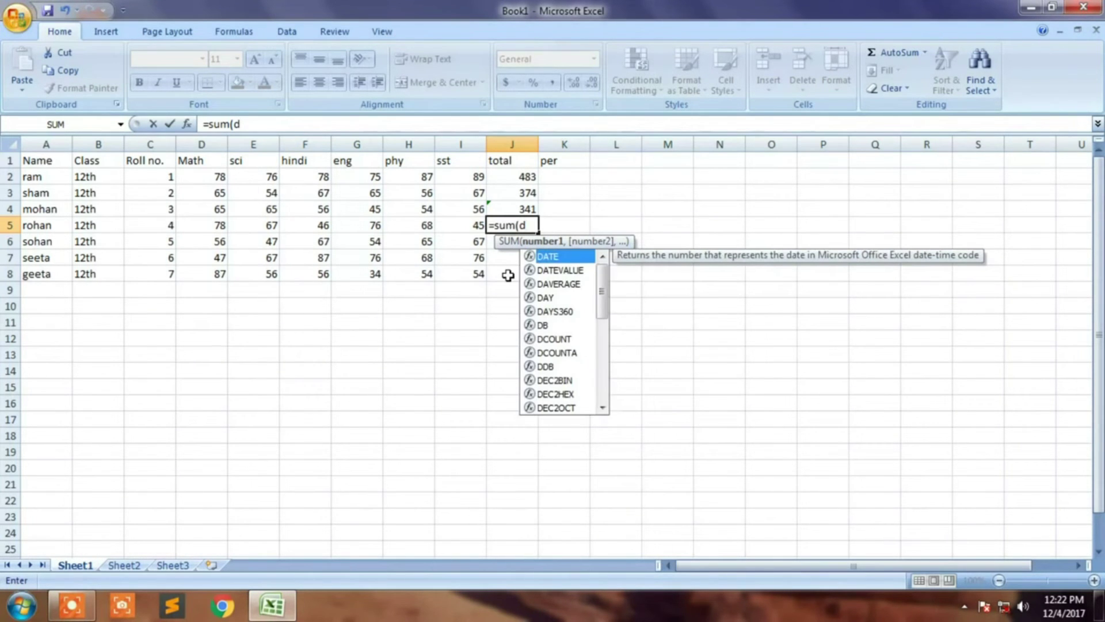
text(5)
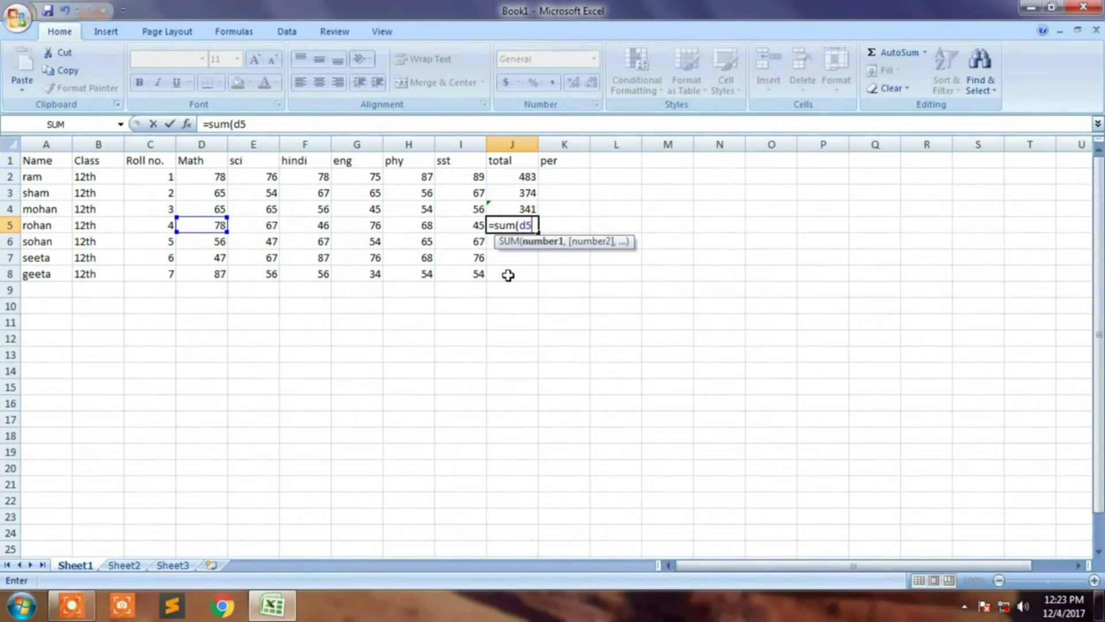
text(:i)
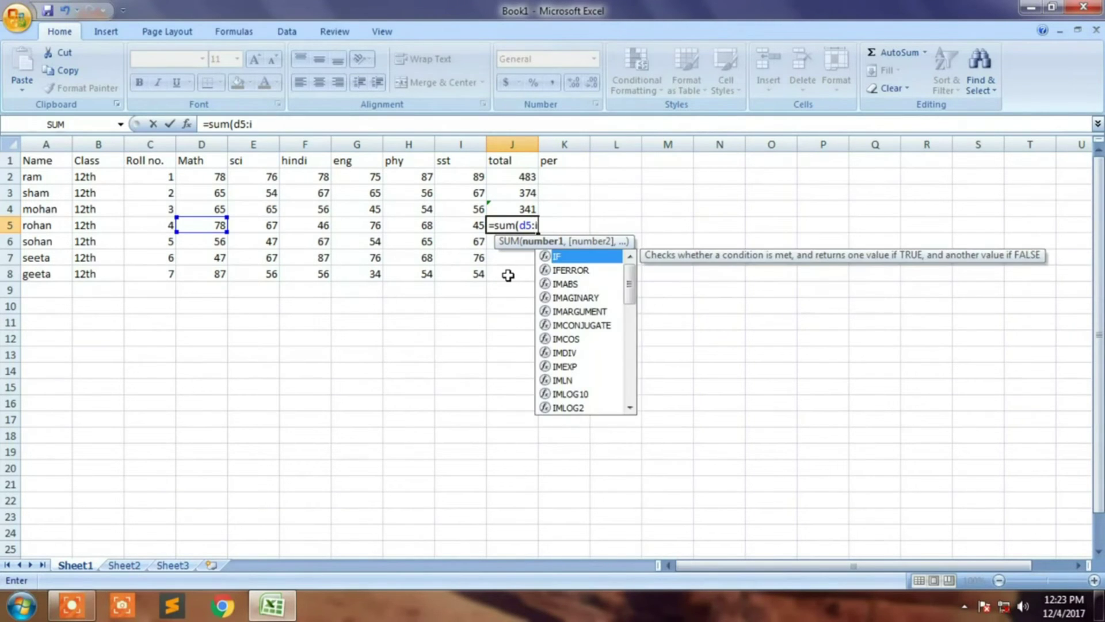
text(5))
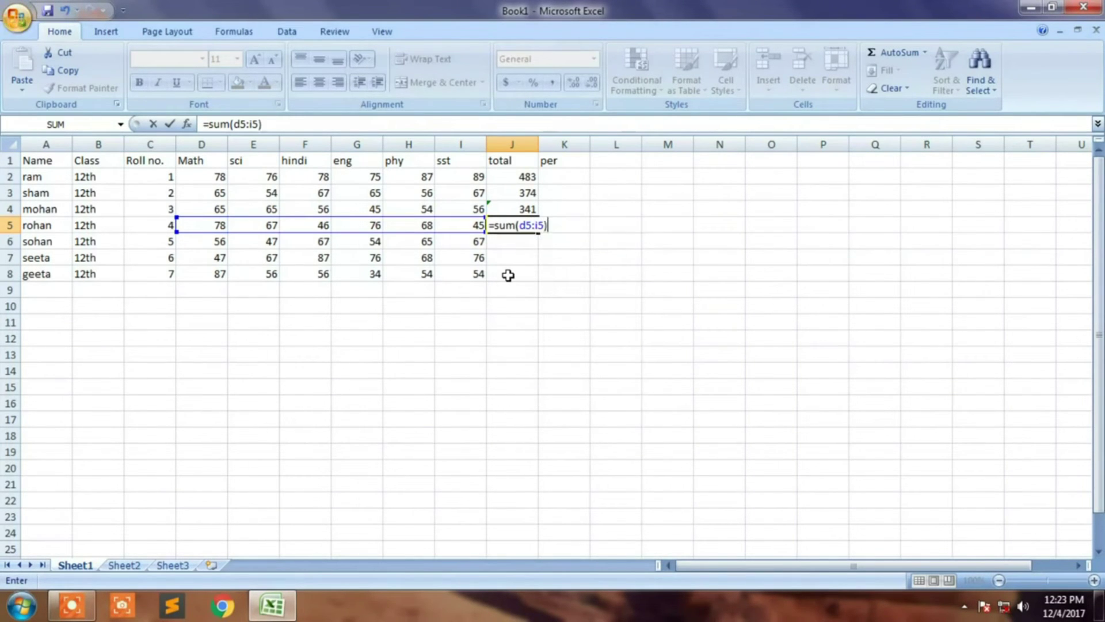
key(Return)
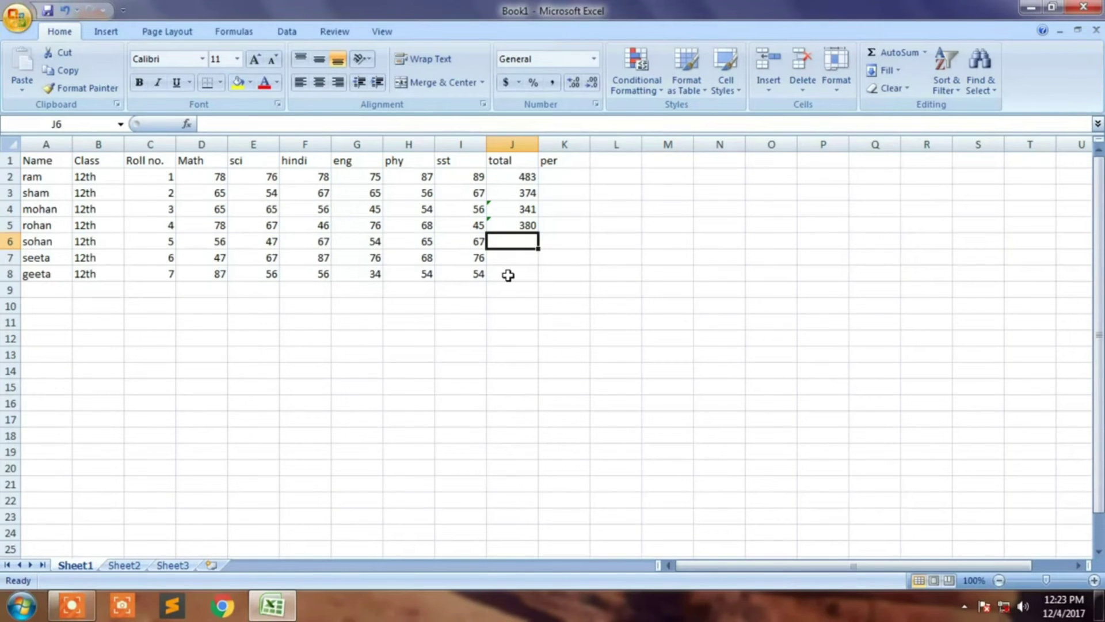
Compare the total formulas in J2 through J5 and examine the error-checking options offered for J5
key(Up)
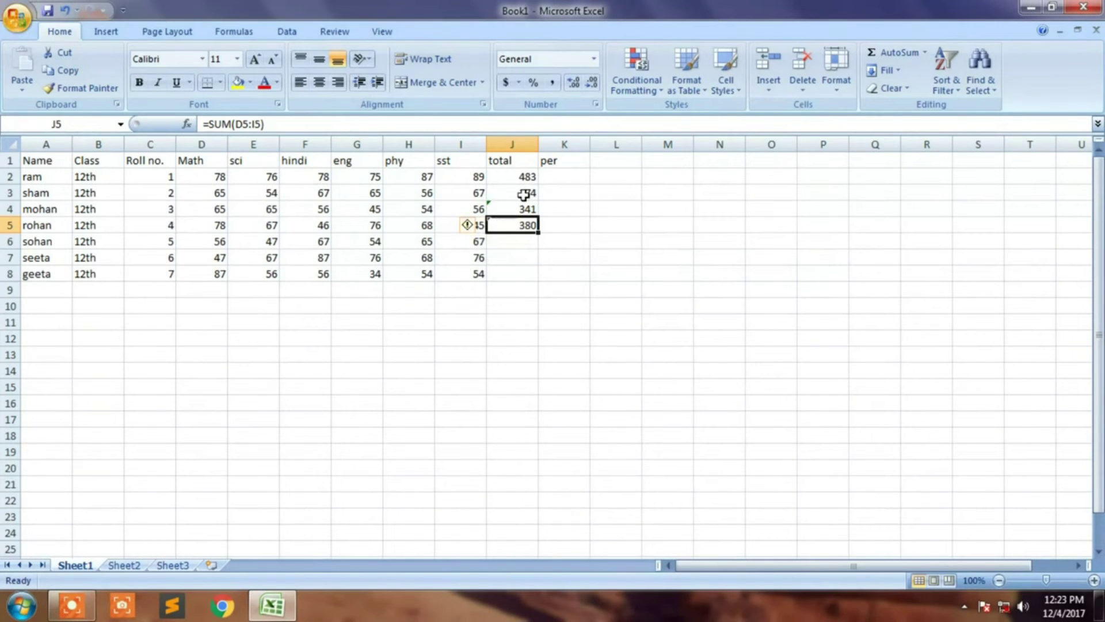
click(525, 173)
click(529, 191)
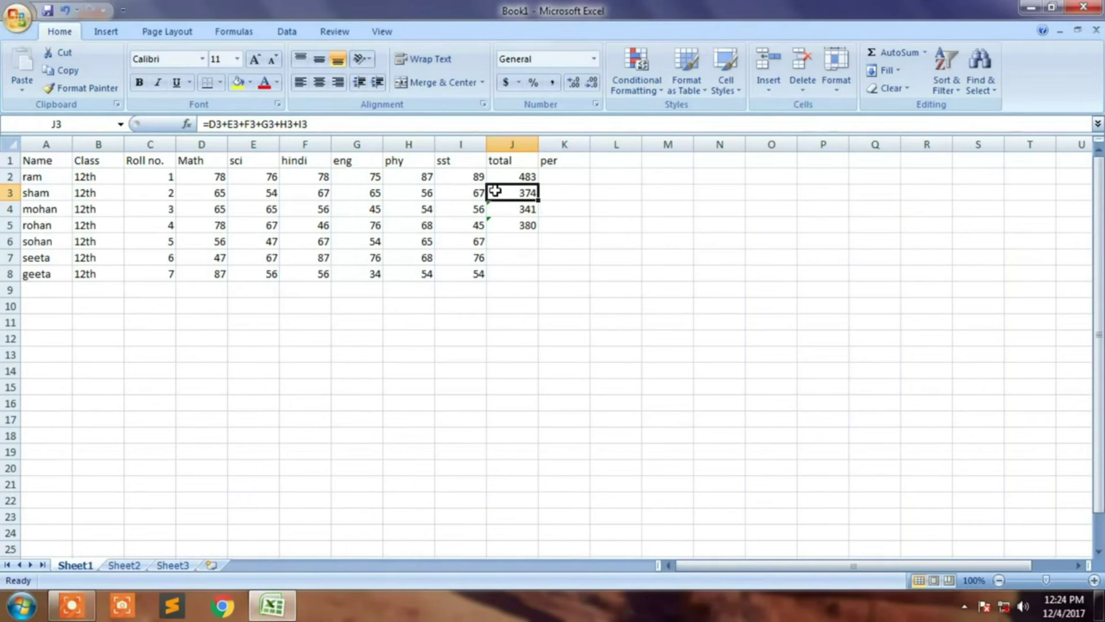
key(Down)
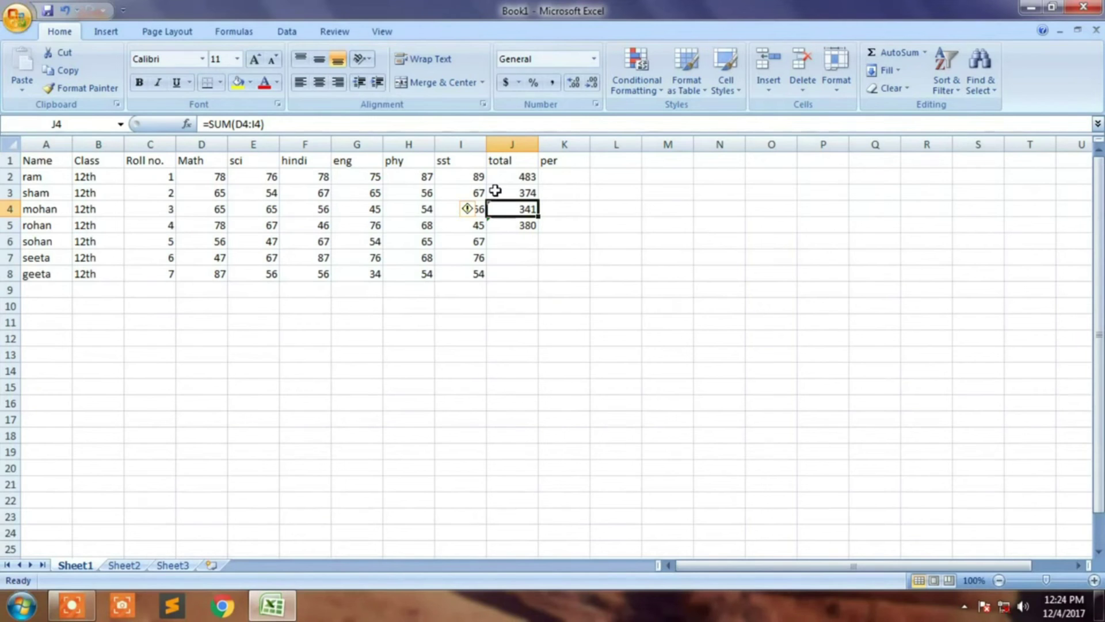
key(Down)
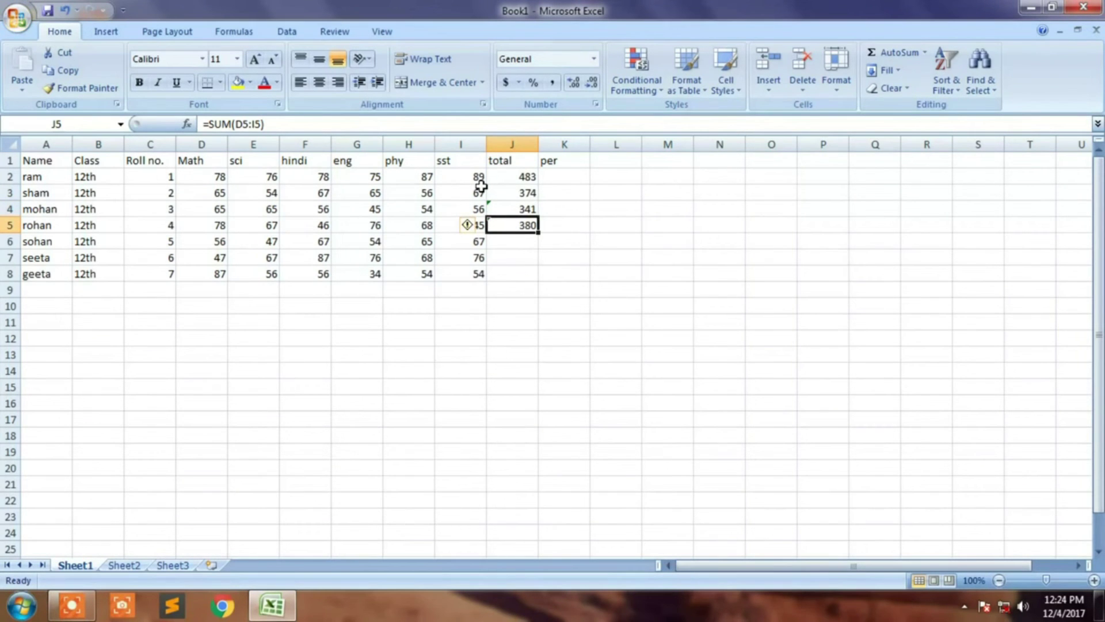
click(480, 226)
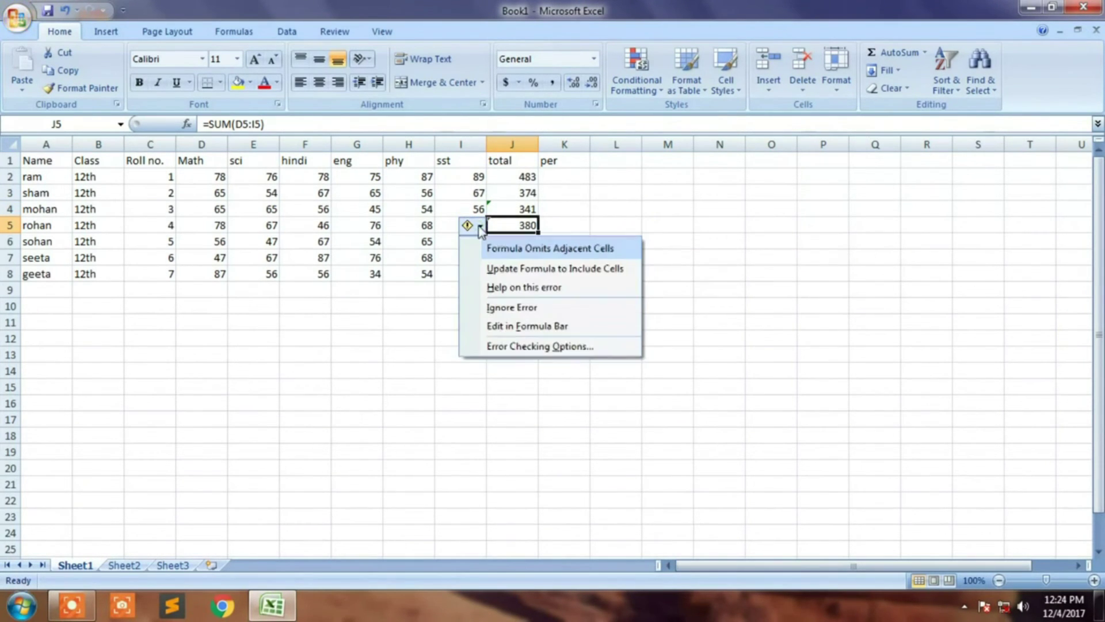
click(530, 229)
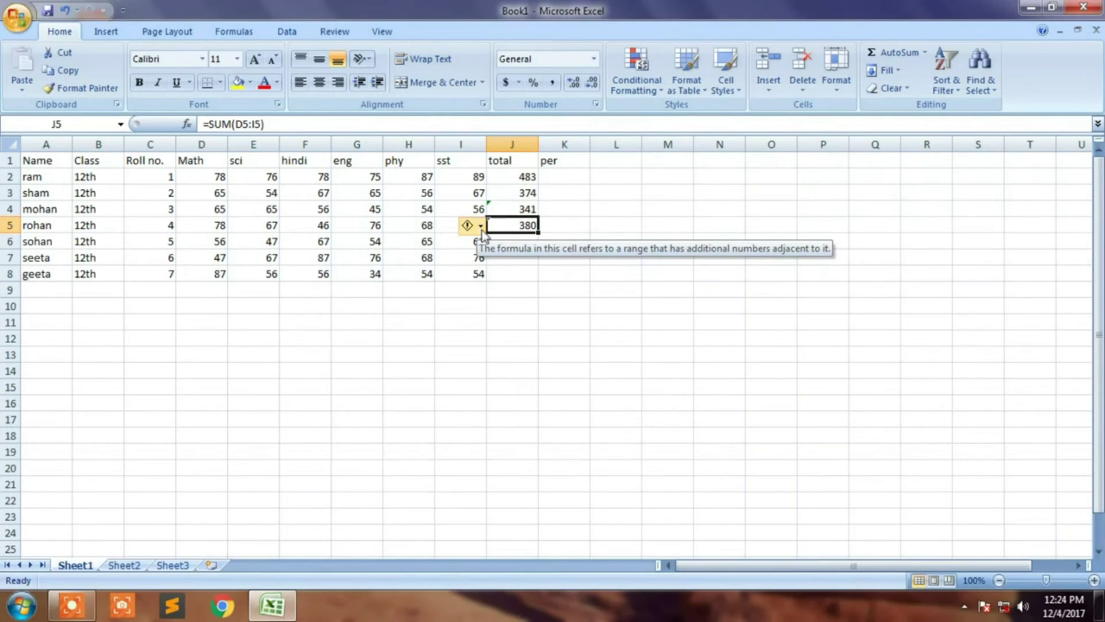
click(481, 227)
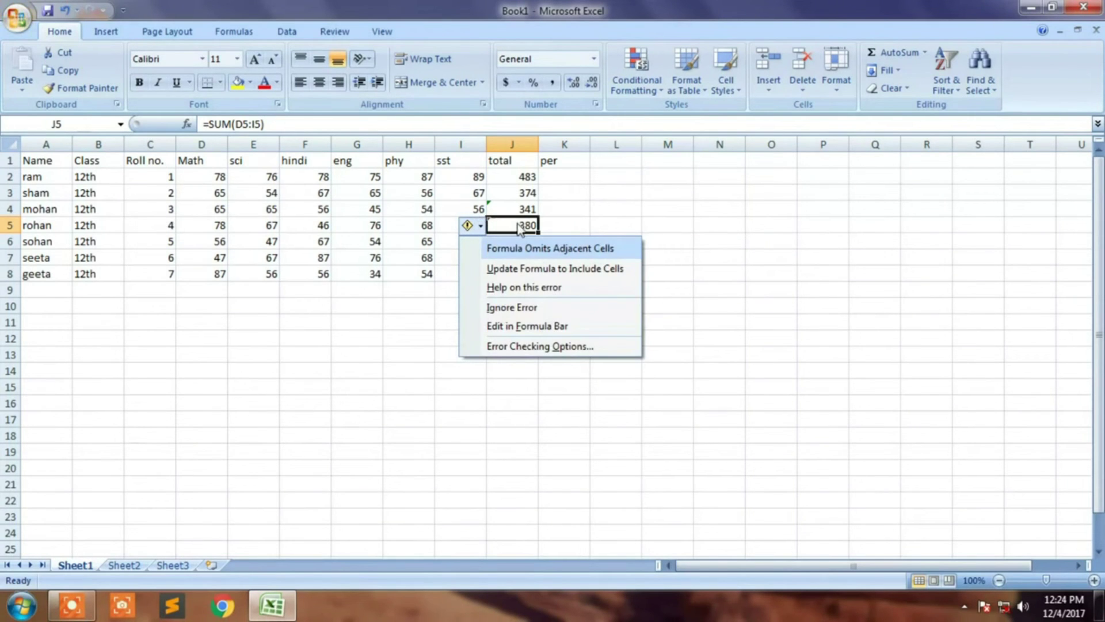
click(635, 223)
click(497, 223)
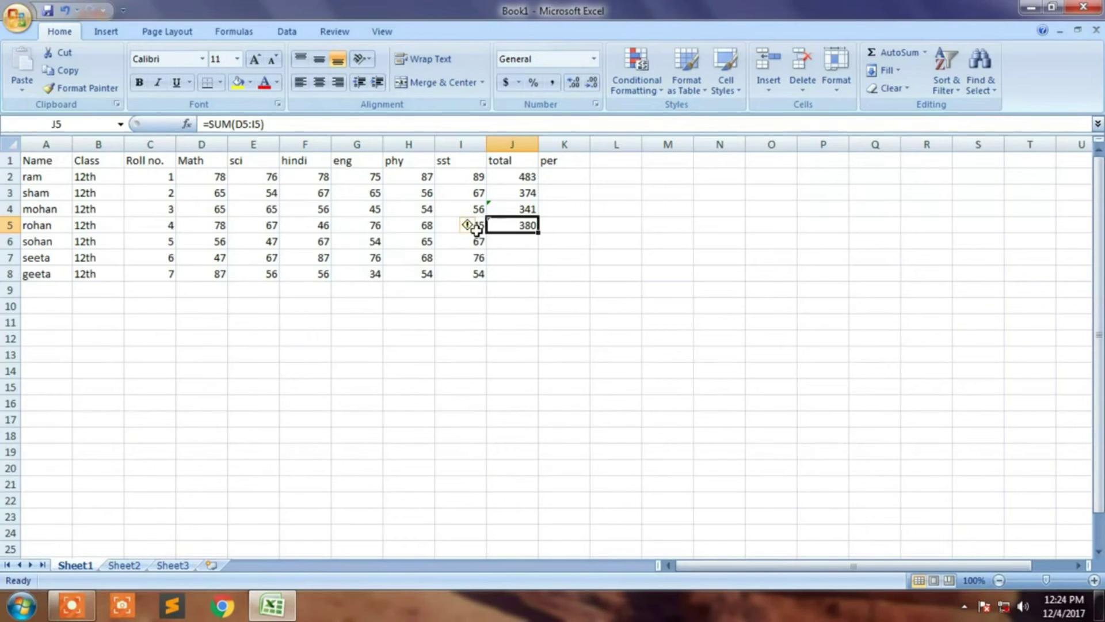
Ignore the flagged formula errors on the totals in J5 and J4
mouse_move(480, 229)
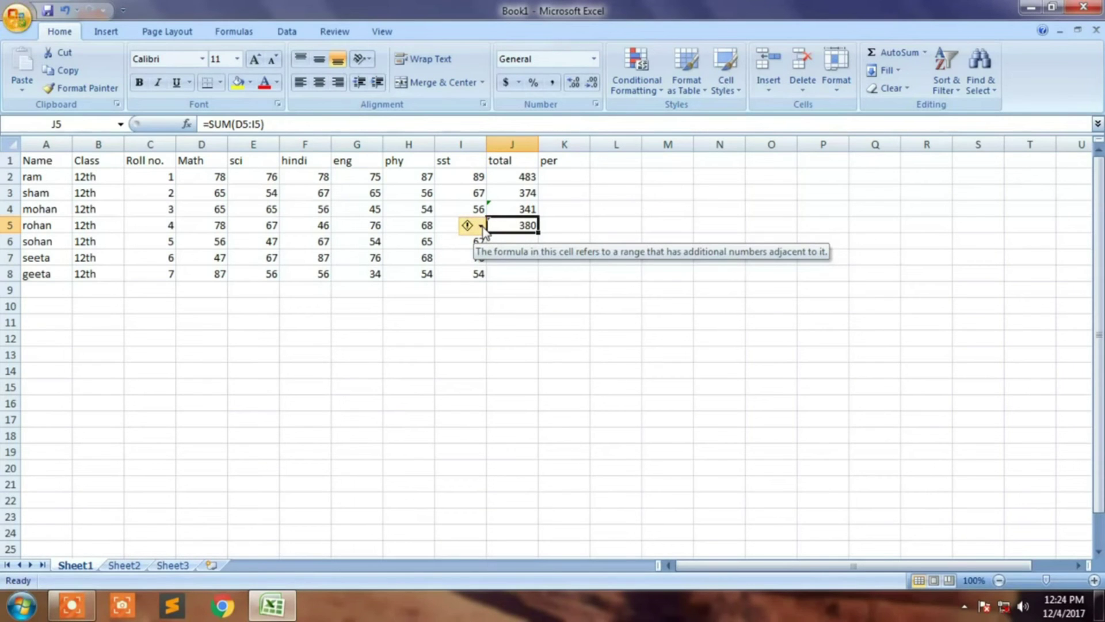
click(481, 226)
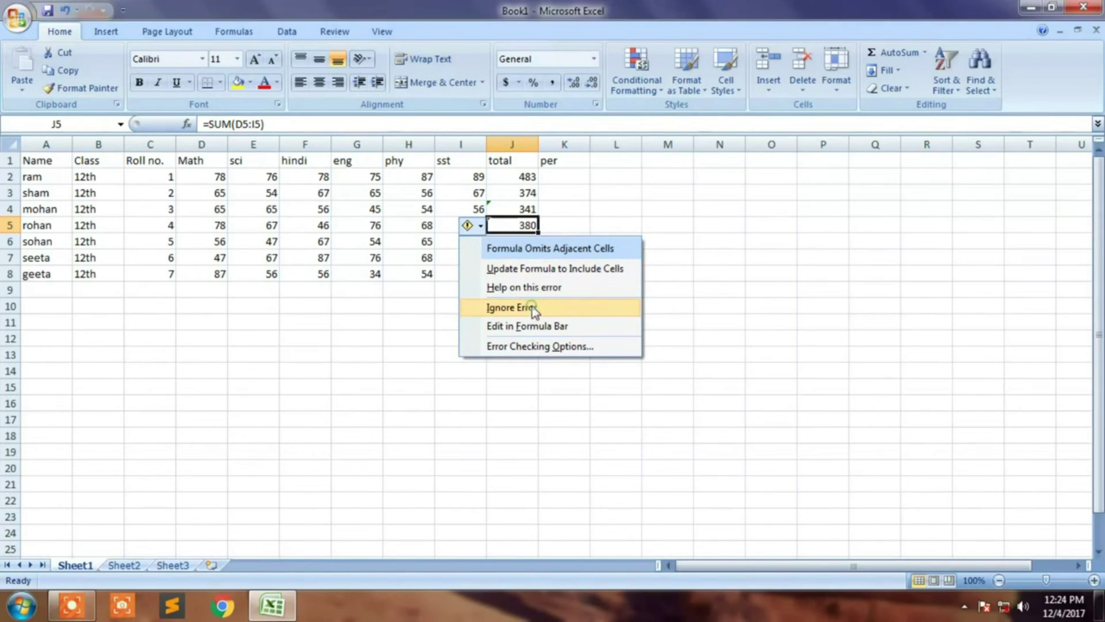
click(533, 308)
click(501, 207)
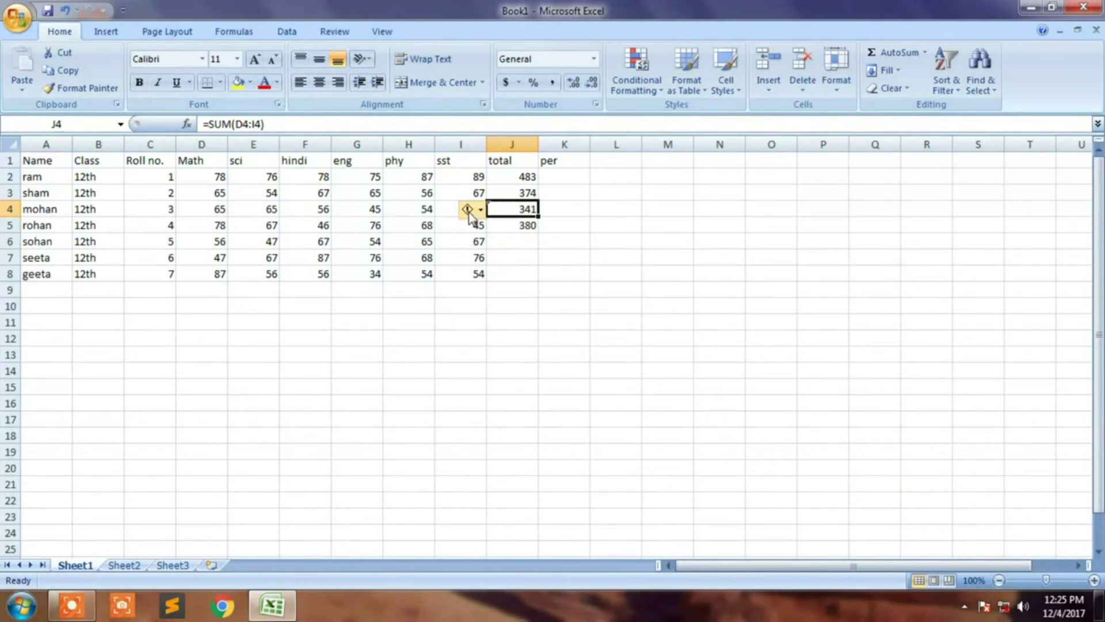
click(481, 210)
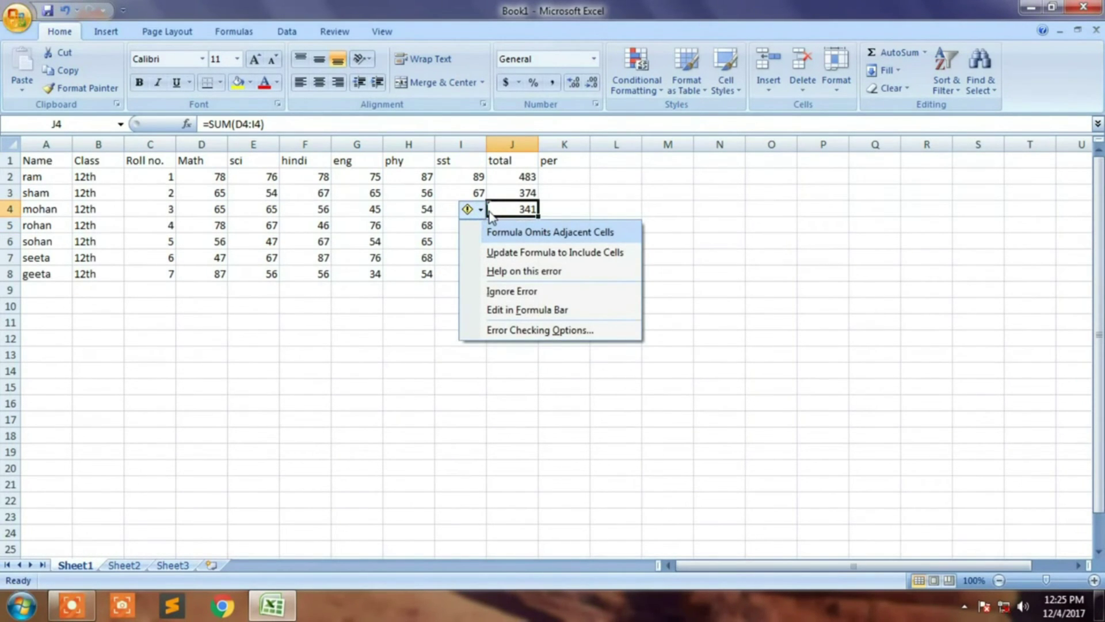
click(513, 293)
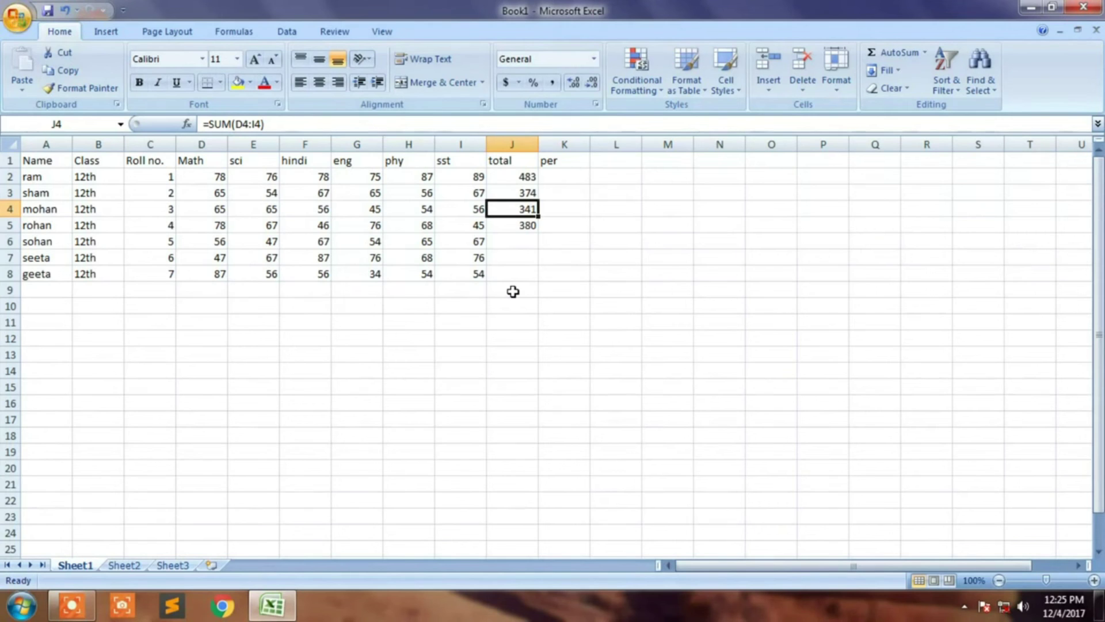
Enter the percentage formula =j2/5 for the first student in K2
key(Down)
key(Down)
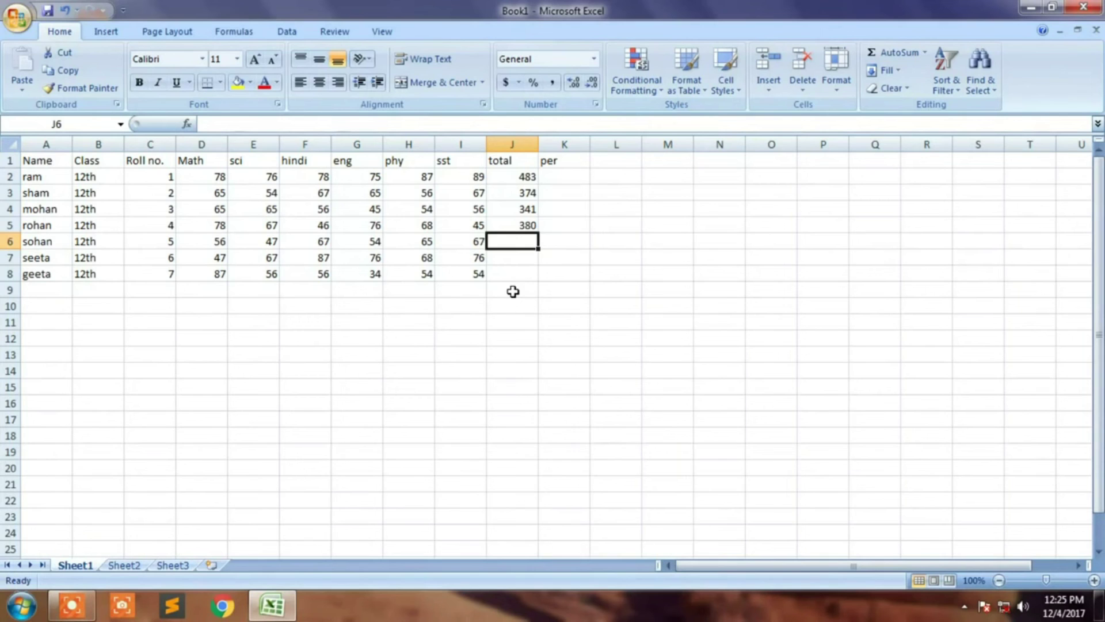
key(Up)
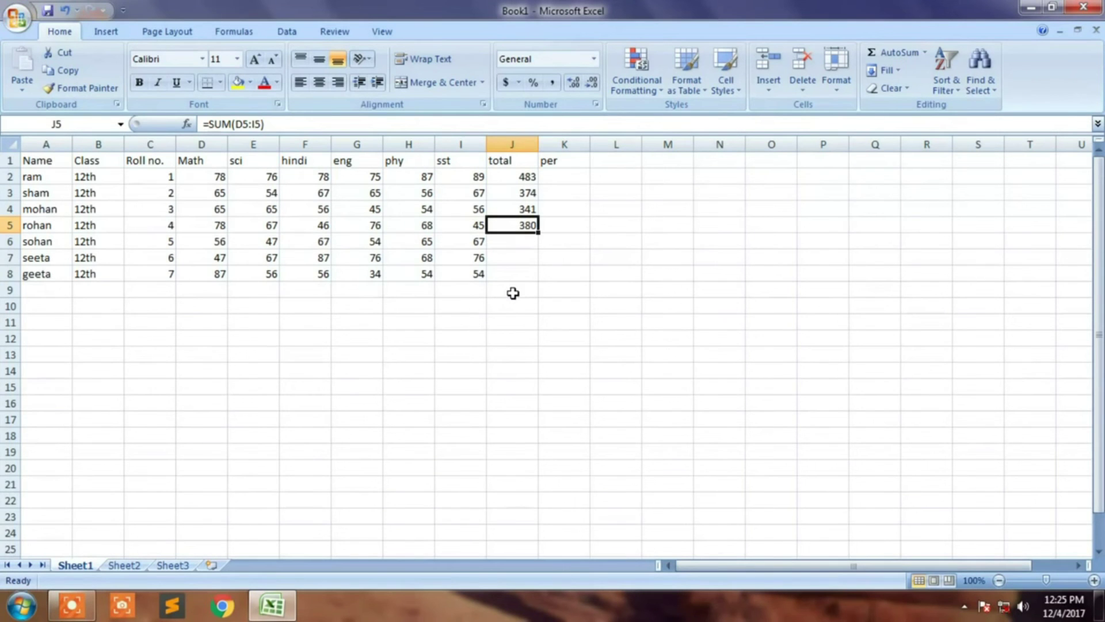
key(Right)
key(Up)
key(Up)
key(Up)
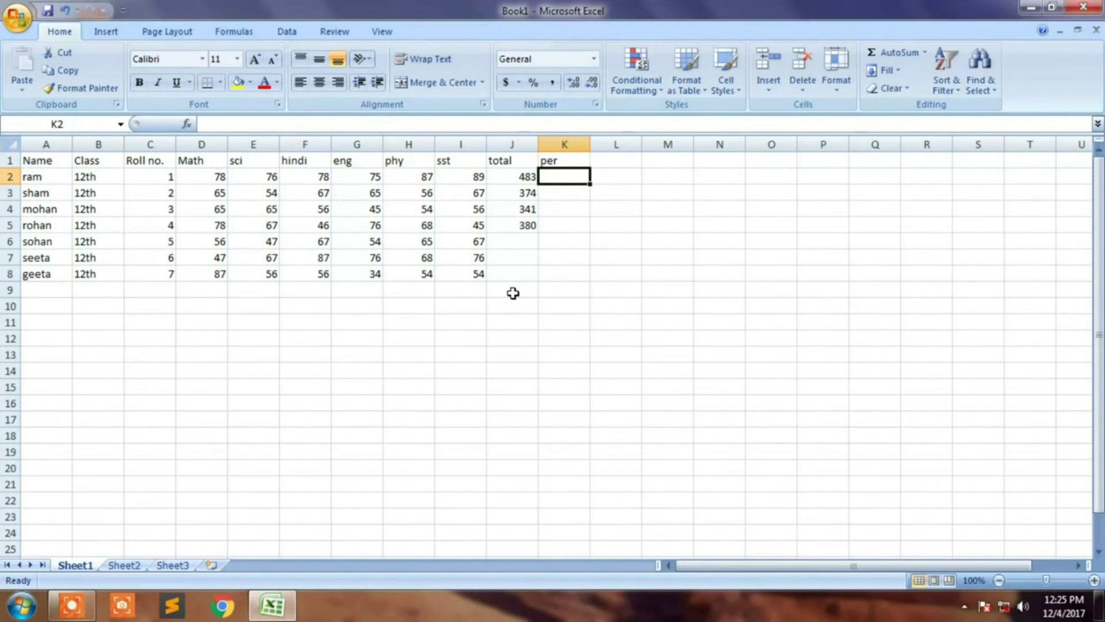
text(=)
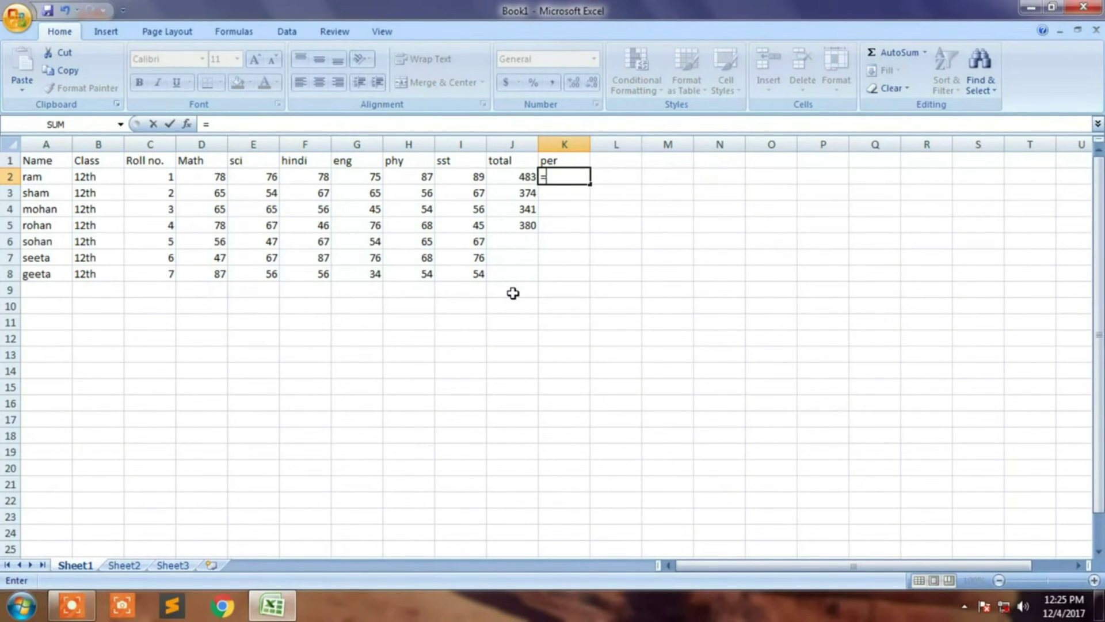
text(j)
text(2)
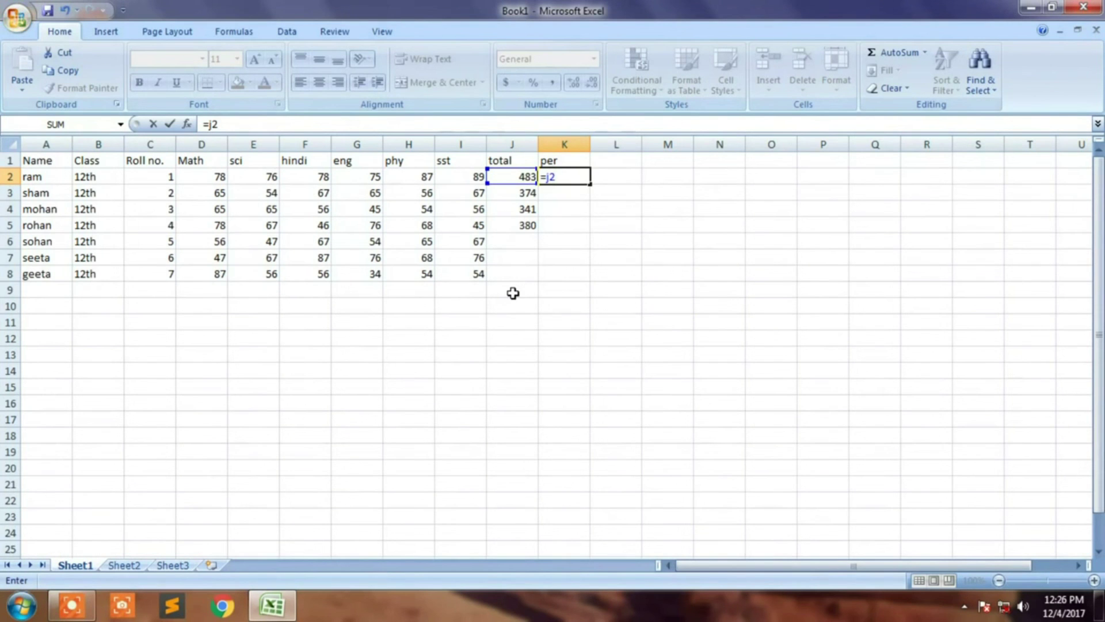
text(/5)
key(Return)
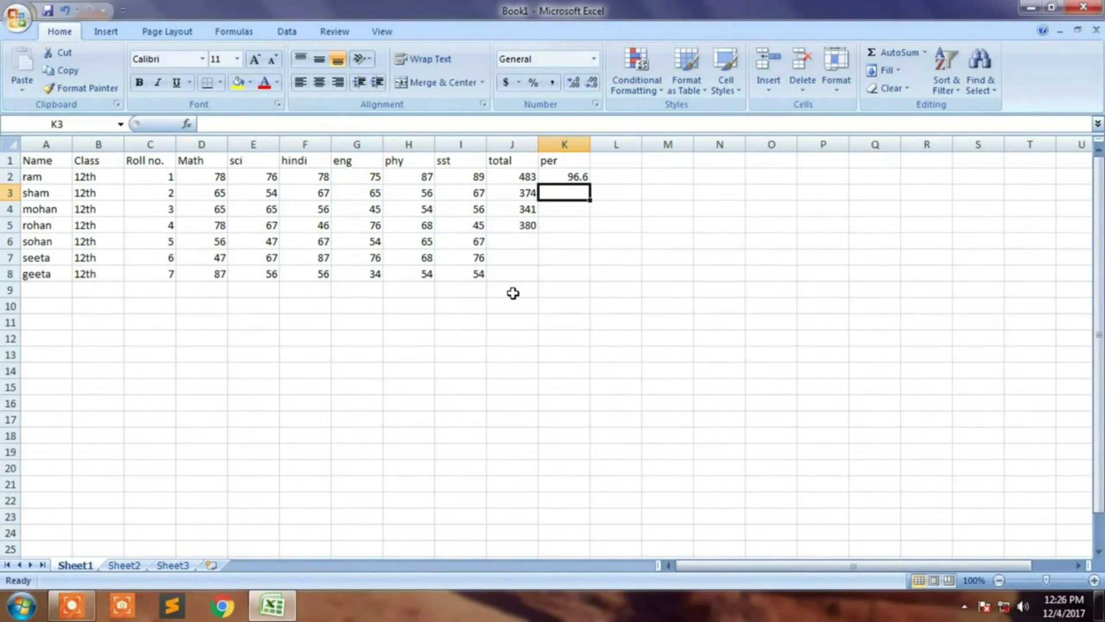
Enter the percentage formula =j3/5 for the second student in K3
text(=)
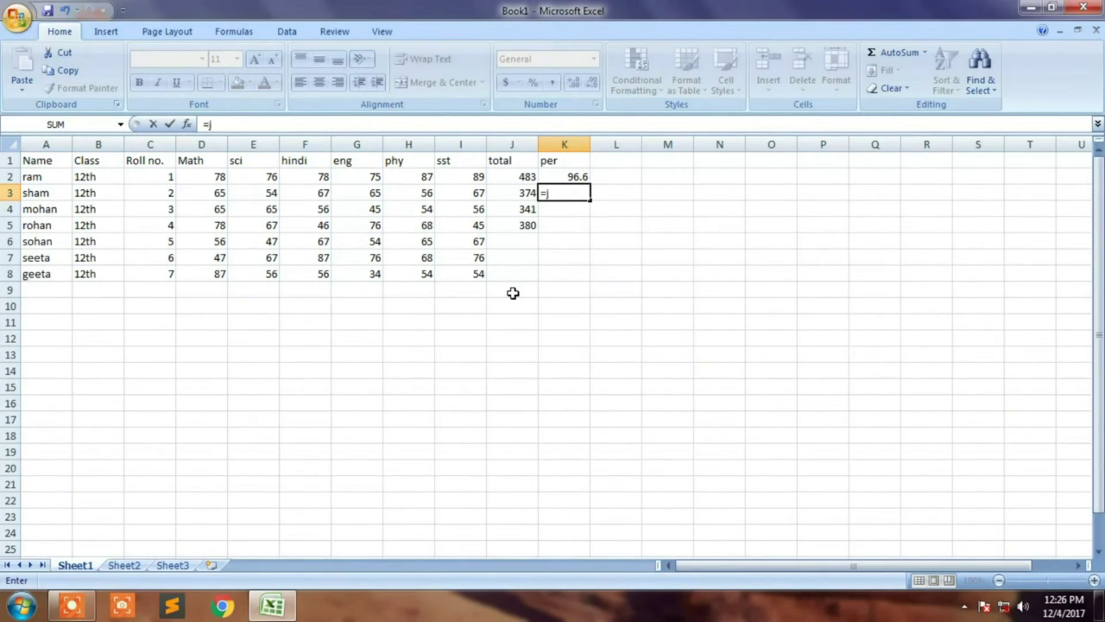
text(j3/5)
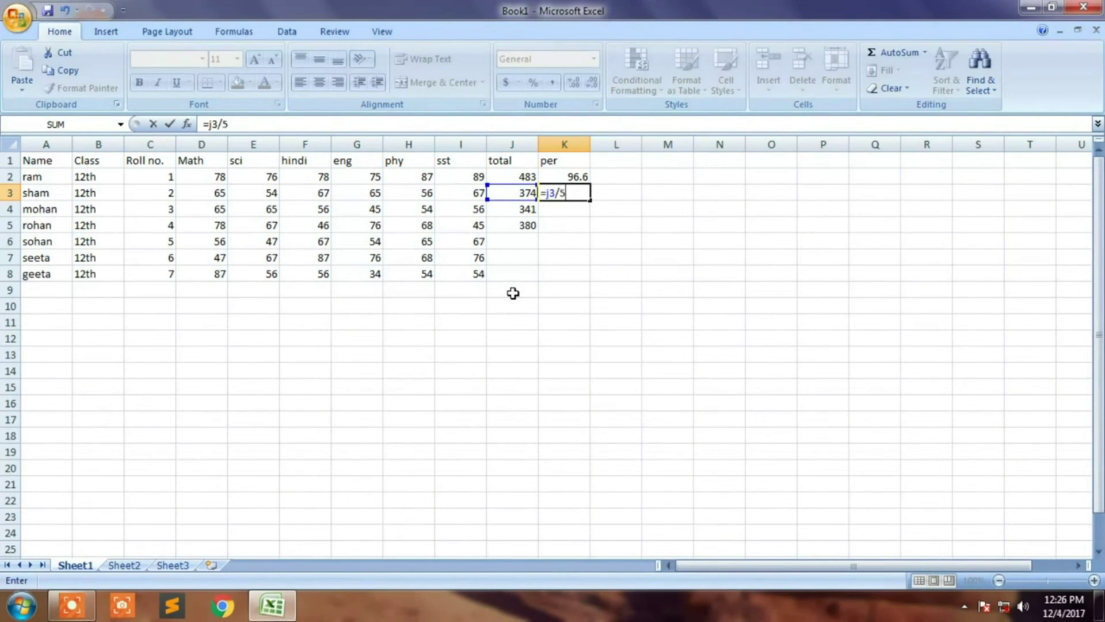
key(Return)
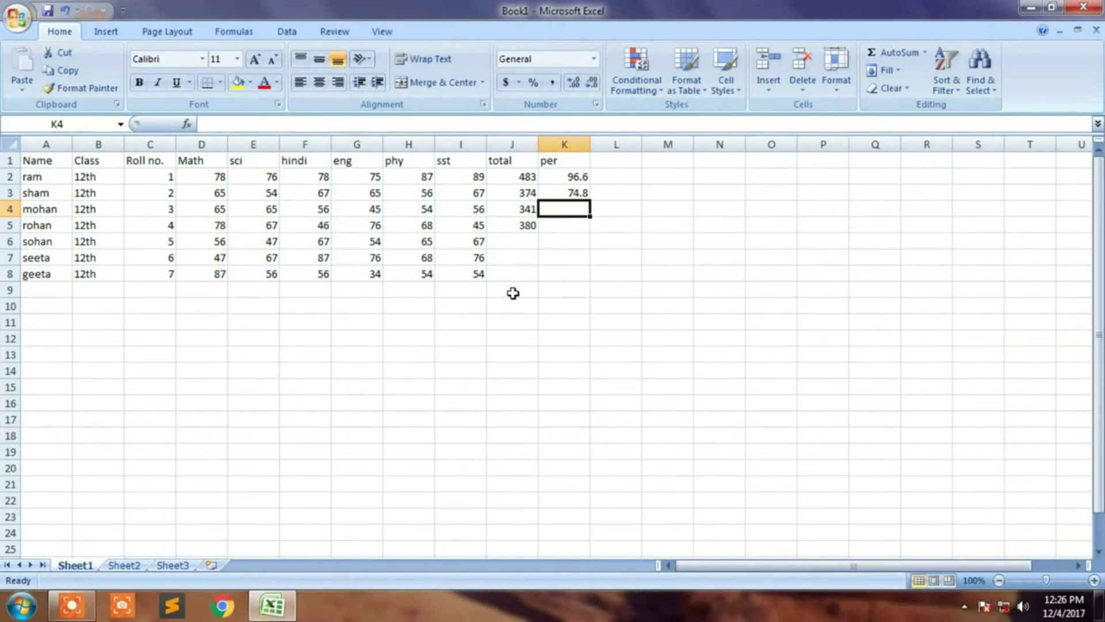
Enter the formula =average(D4:i4) for the third student in K4
text(=)
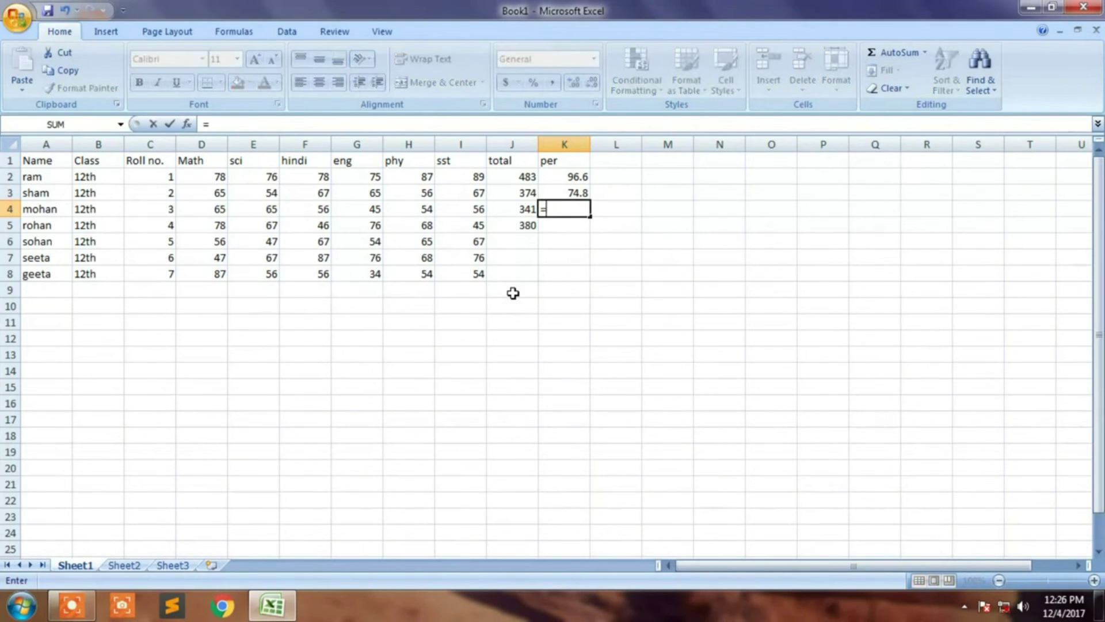
text(a)
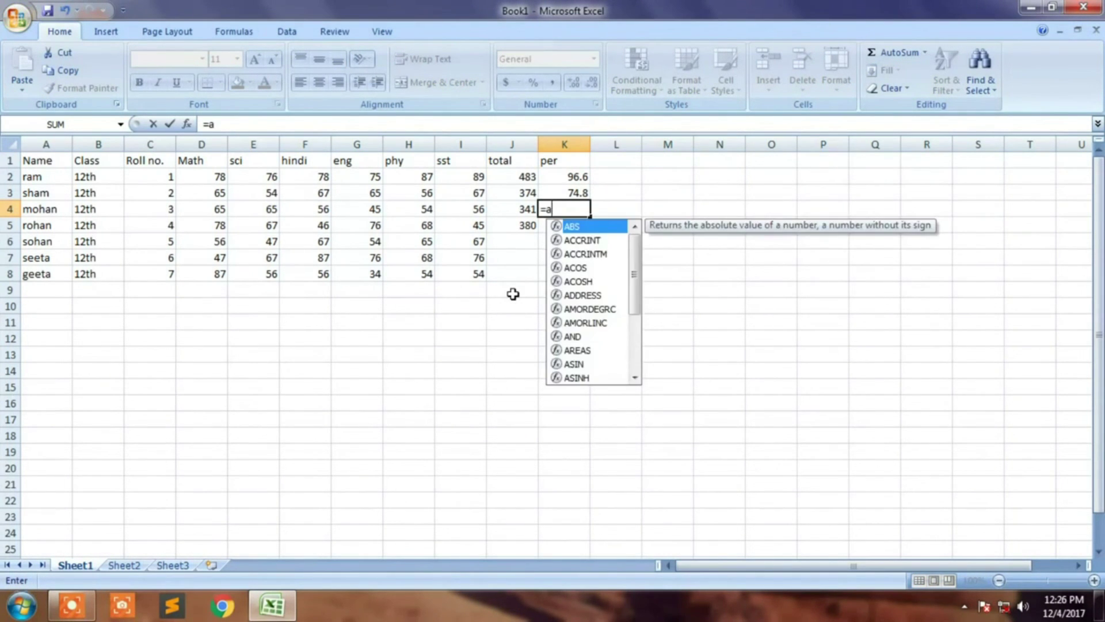
text(verage)
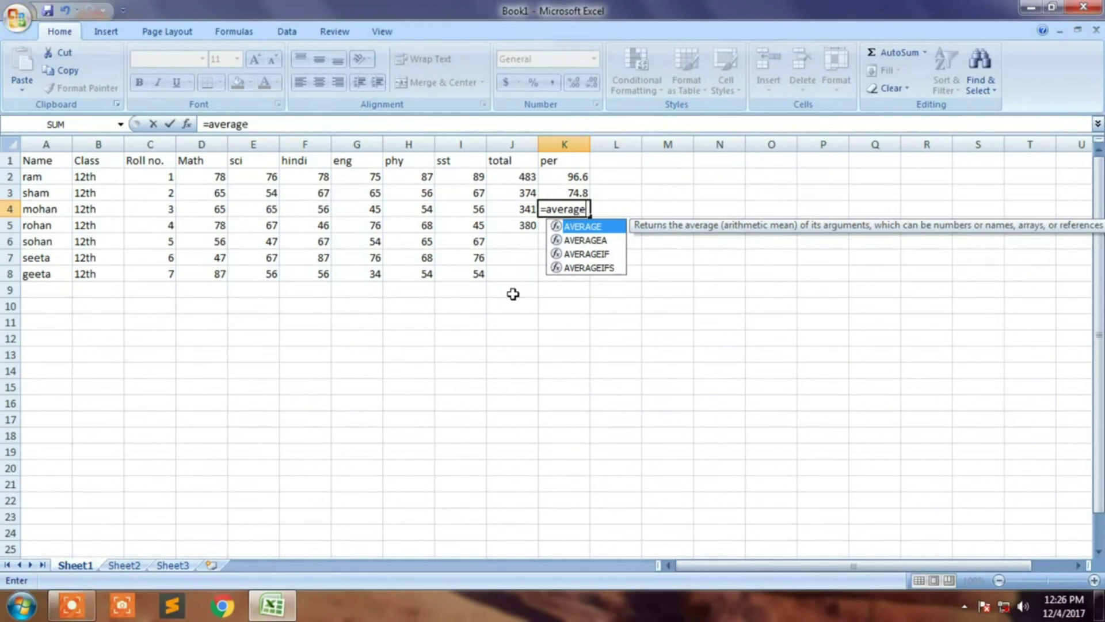
text(())
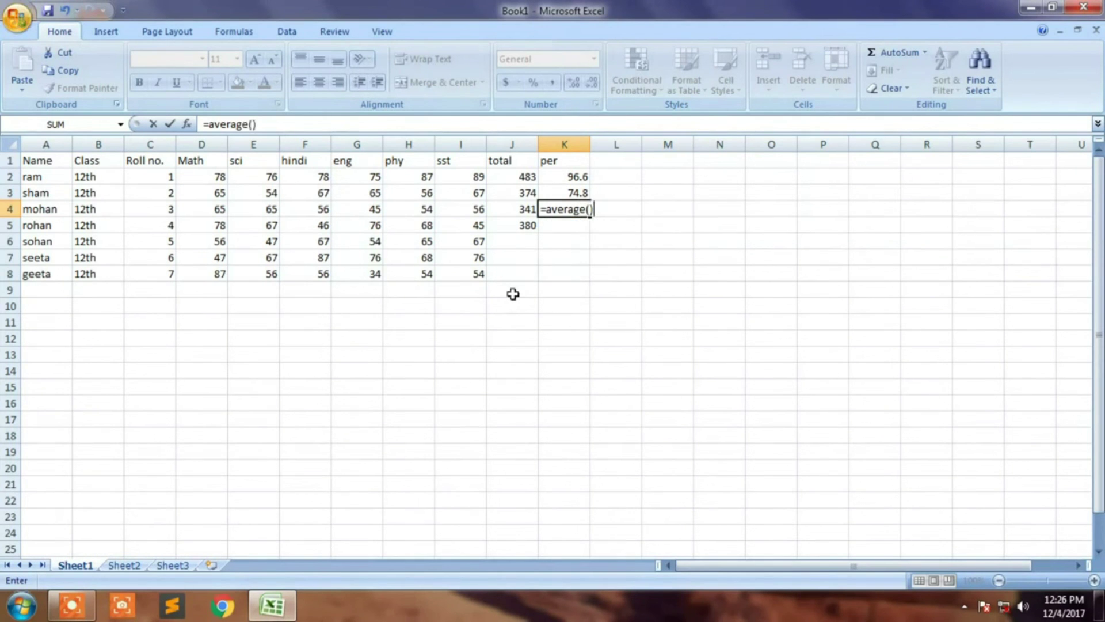
key(BackSpace)
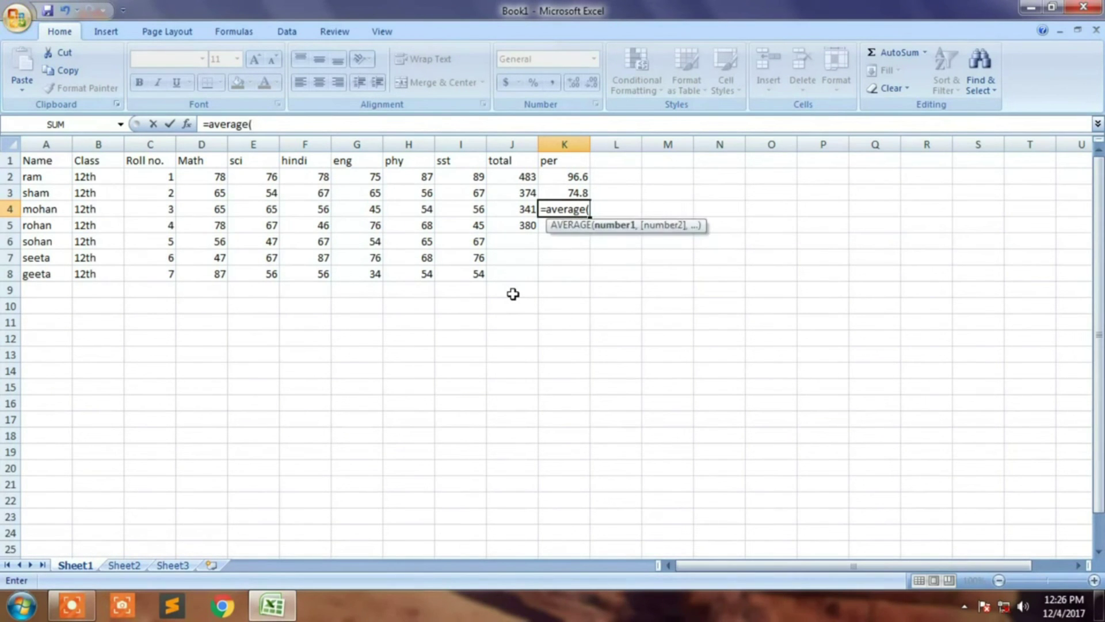
key(Left)
key(Left)
key(Left)
key(Left)
key(Left)
key(Left)
key(Left)
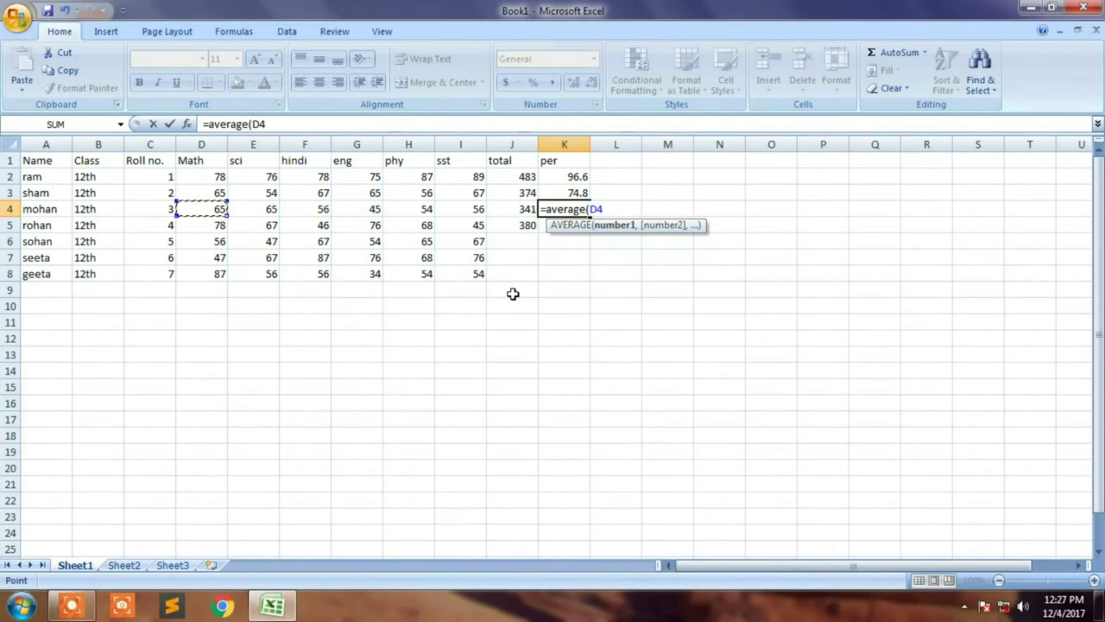
text(L)
key(BackSpace)
text(:)
text(i4)
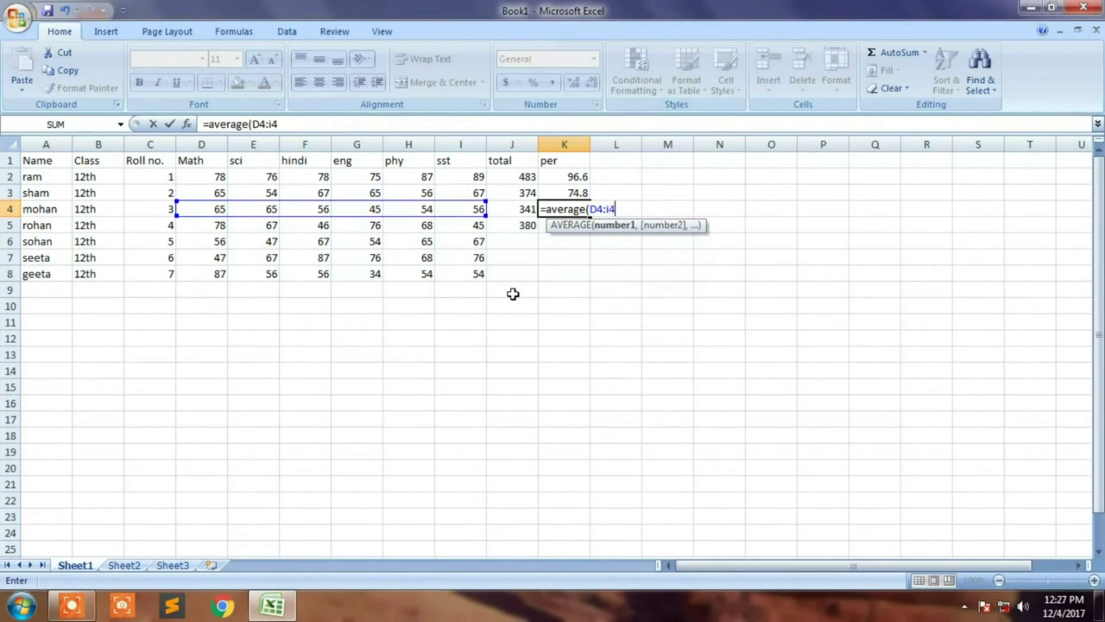
text())
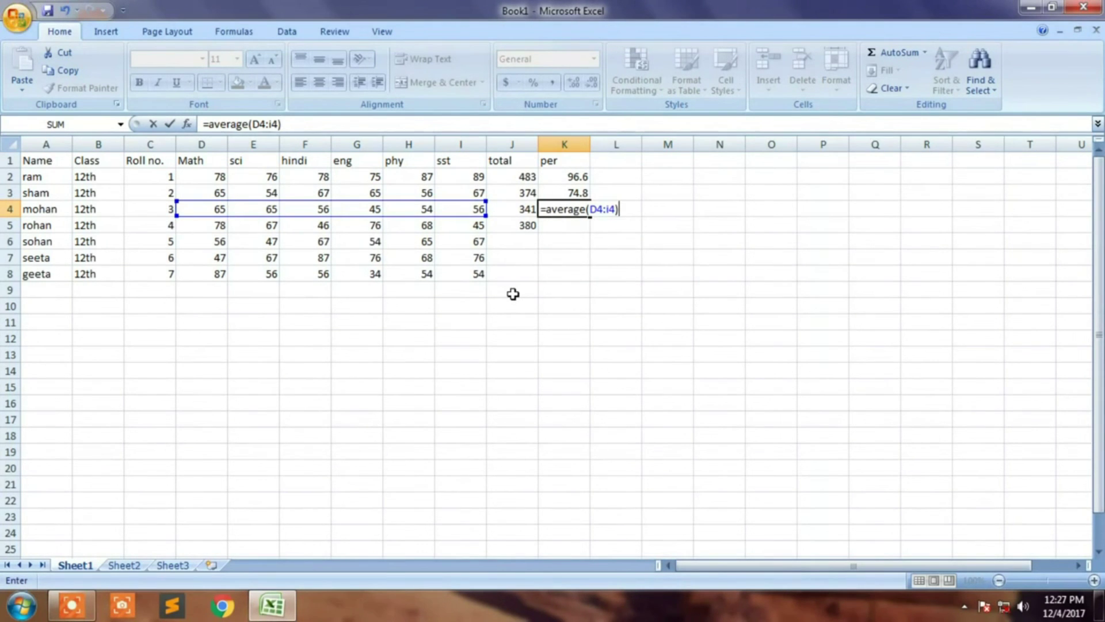
key(Return)
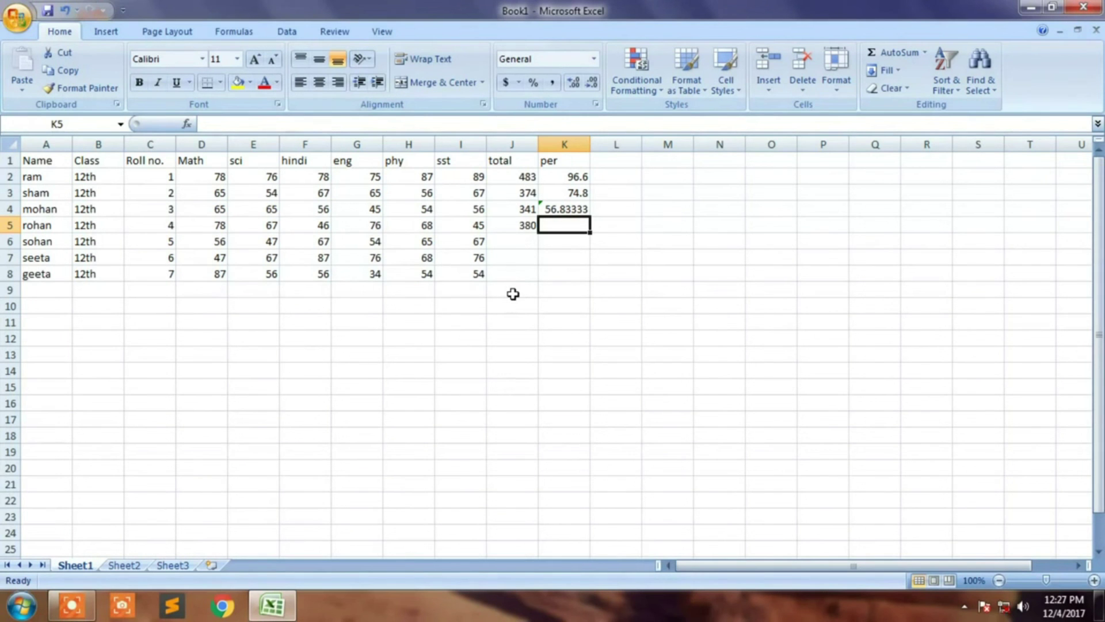
Average the fourth student's marks with the formula =average(D5:I5) in K5
text(=av)
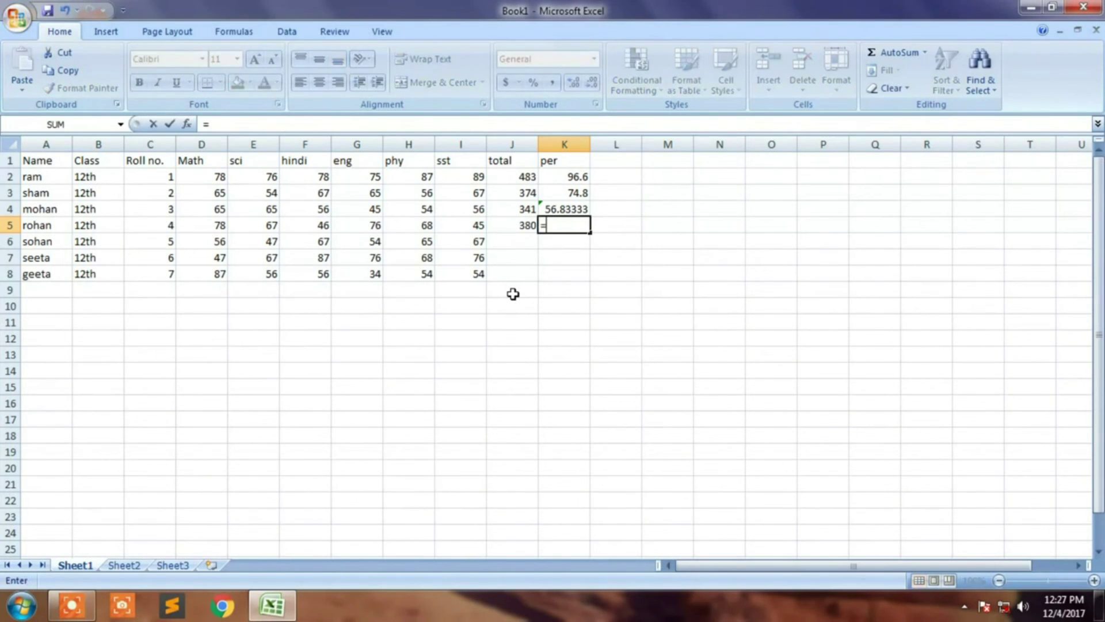
text(ge()
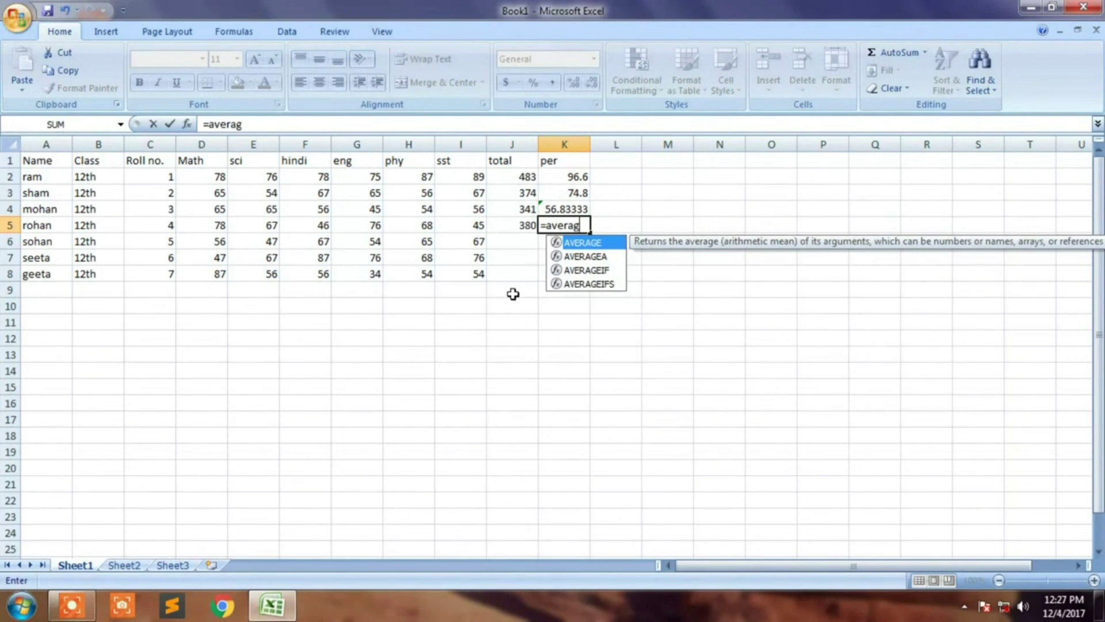
key(Left)
key(Left)
key(Left)
key(Left)
key(Left)
key(Left)
key(Left)
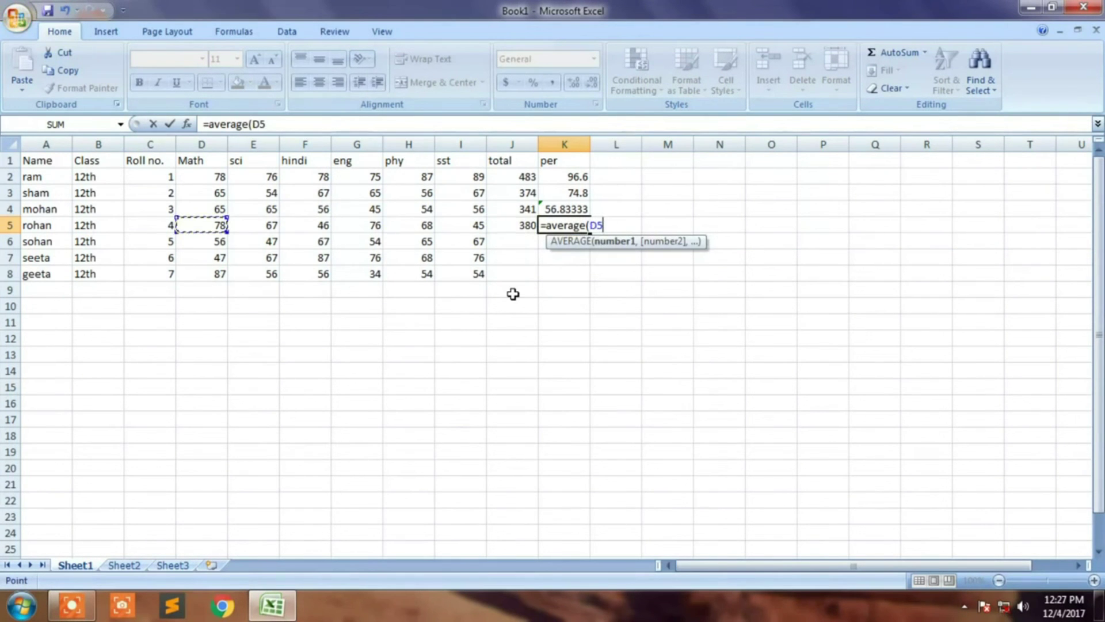
key(F8)
key(Left)
key(Left)
key(Right)
key(Right)
key(Right)
key(Right)
key(Right)
key(Right)
key(Right)
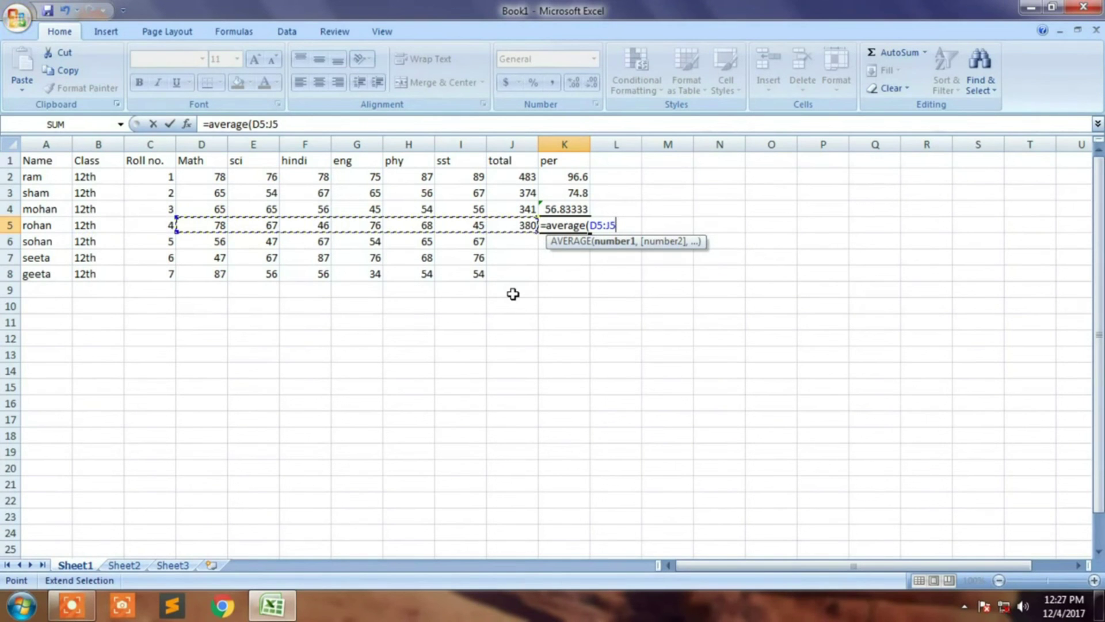
text())
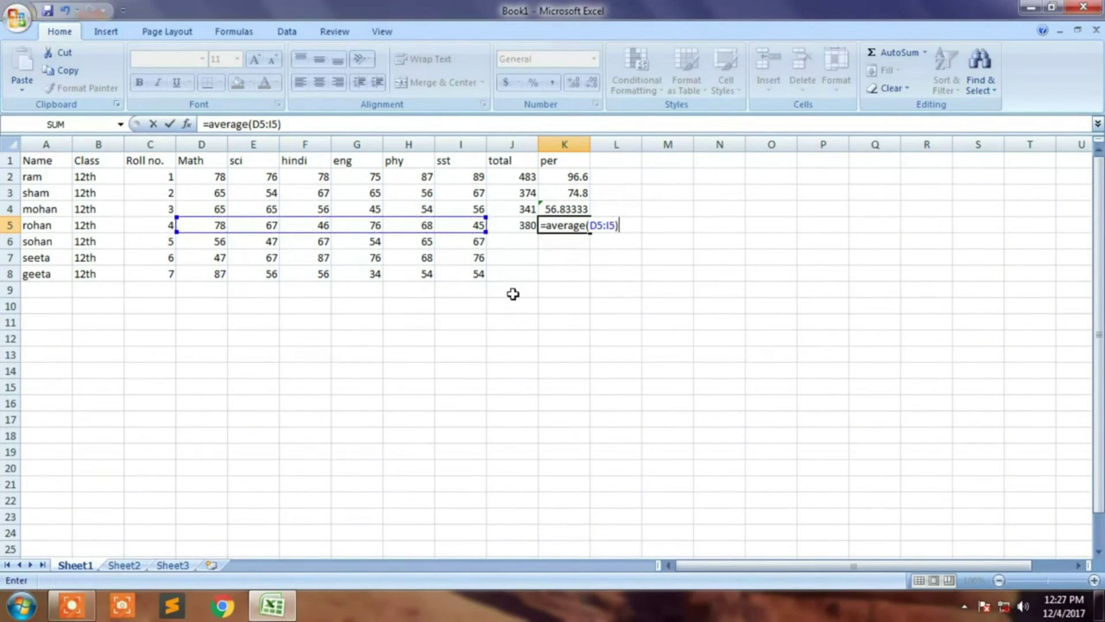
key(Return)
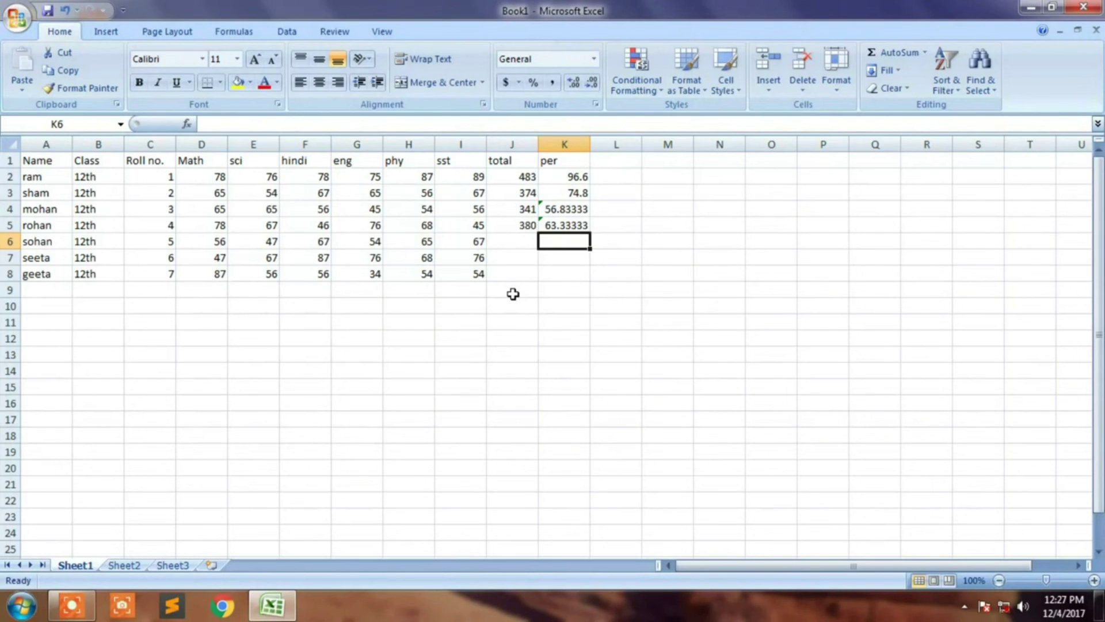
Compare the formulas used in the total and per columns for the first four students
key(Up)
key(Up)
key(Up)
key(Left)
key(Up)
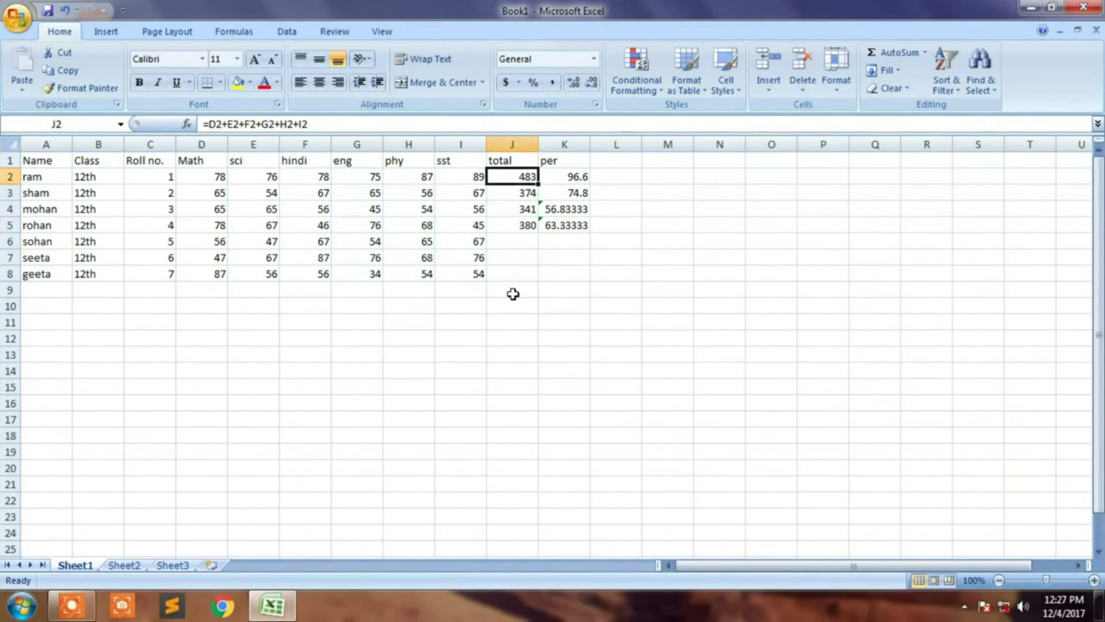
key(Down)
key(Up)
key(Right)
key(Down)
key(Down)
key(Down)
key(Left)
key(Right)
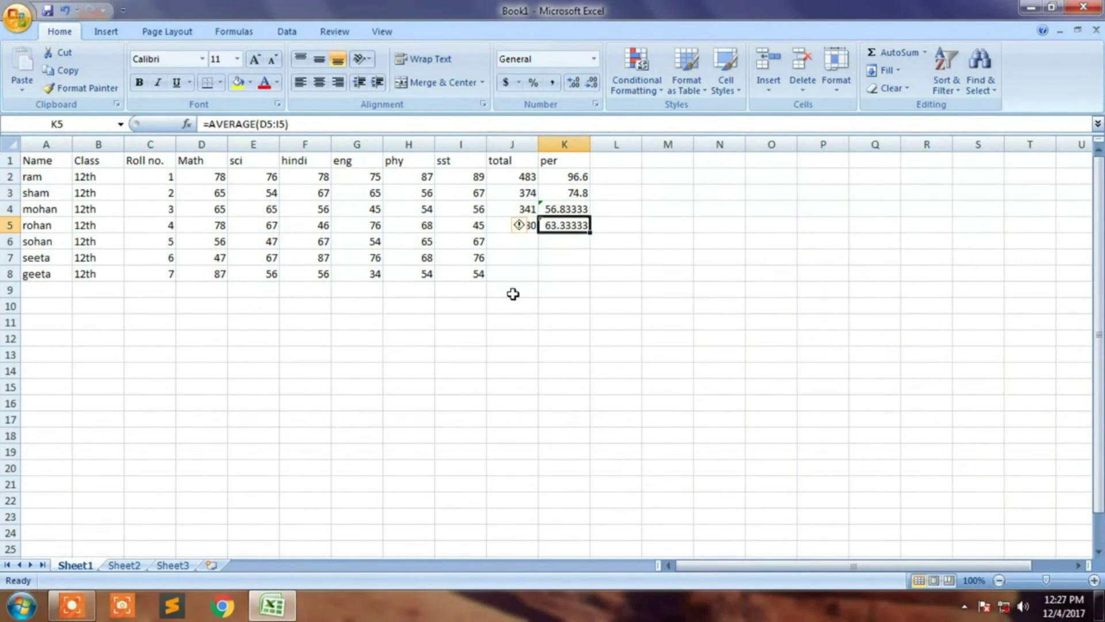
key(Down)
key(Down)
key(Left)
key(Up)
key(Up)
key(Up)
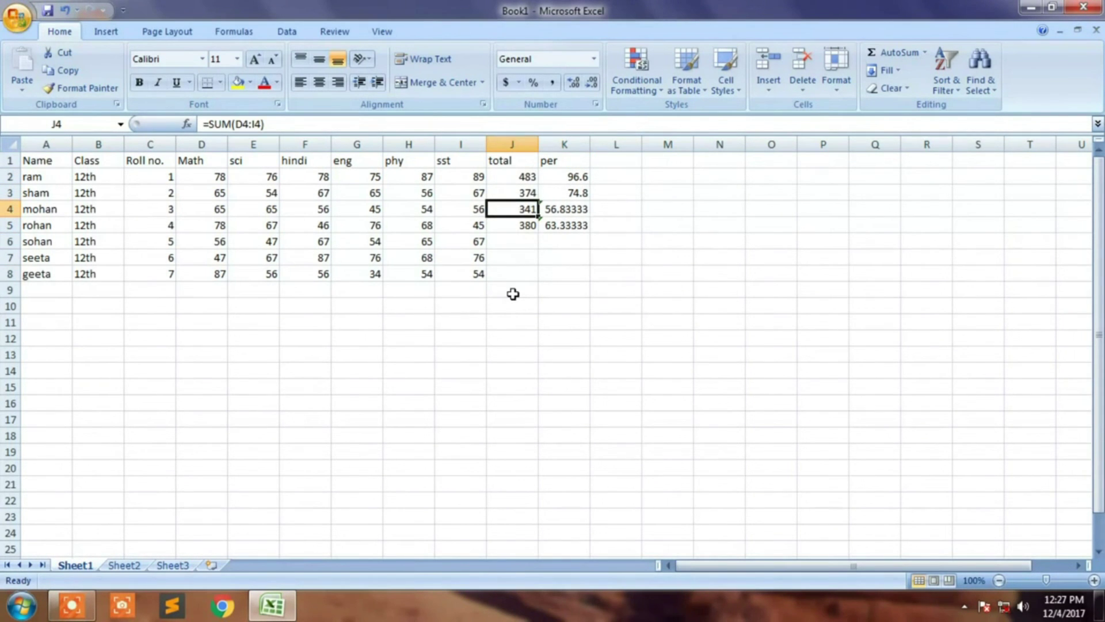